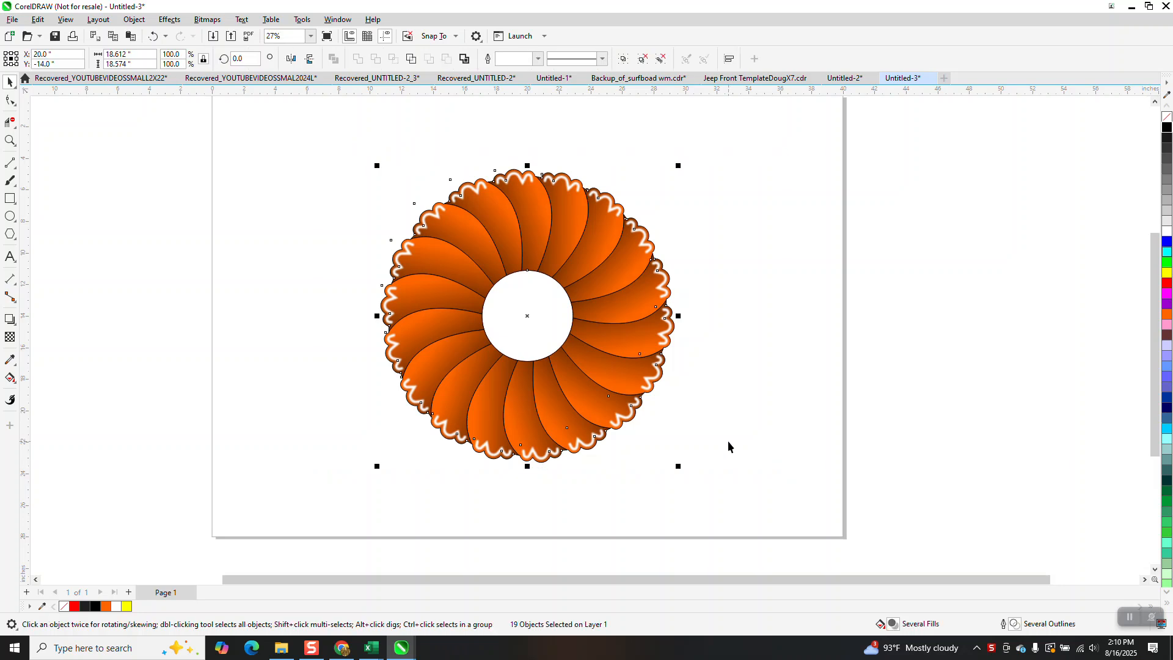
Move the selected finished flower 50 inches to the right, off the page
{"action": "key", "text": "Right"}
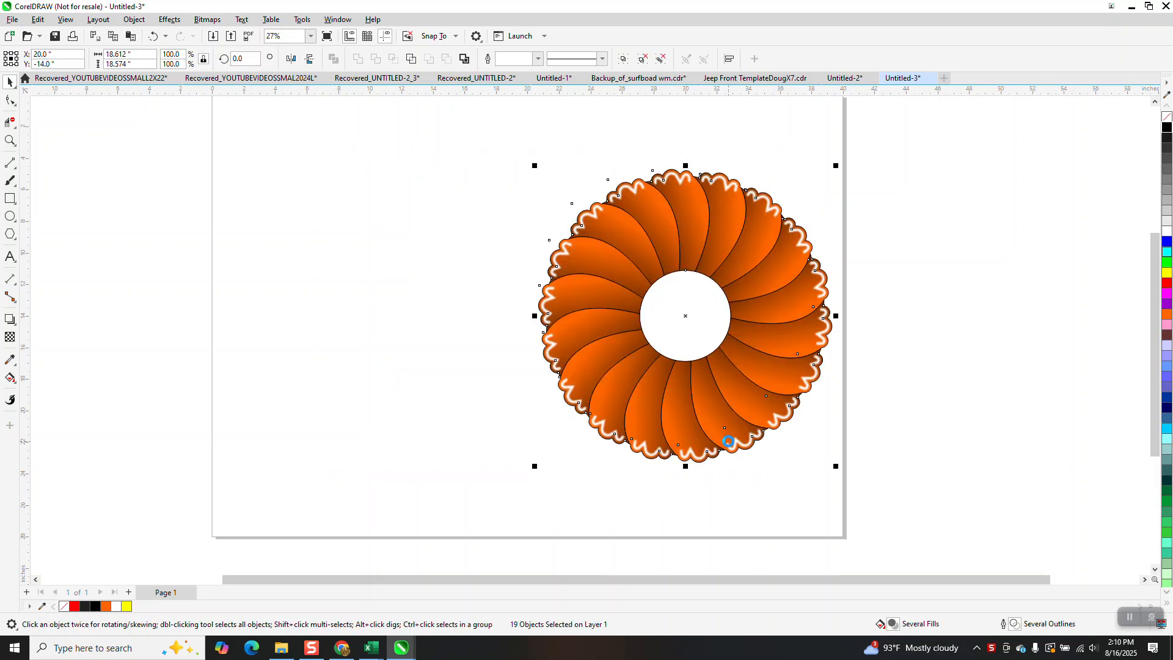
{"action": "key", "text": "Right"}
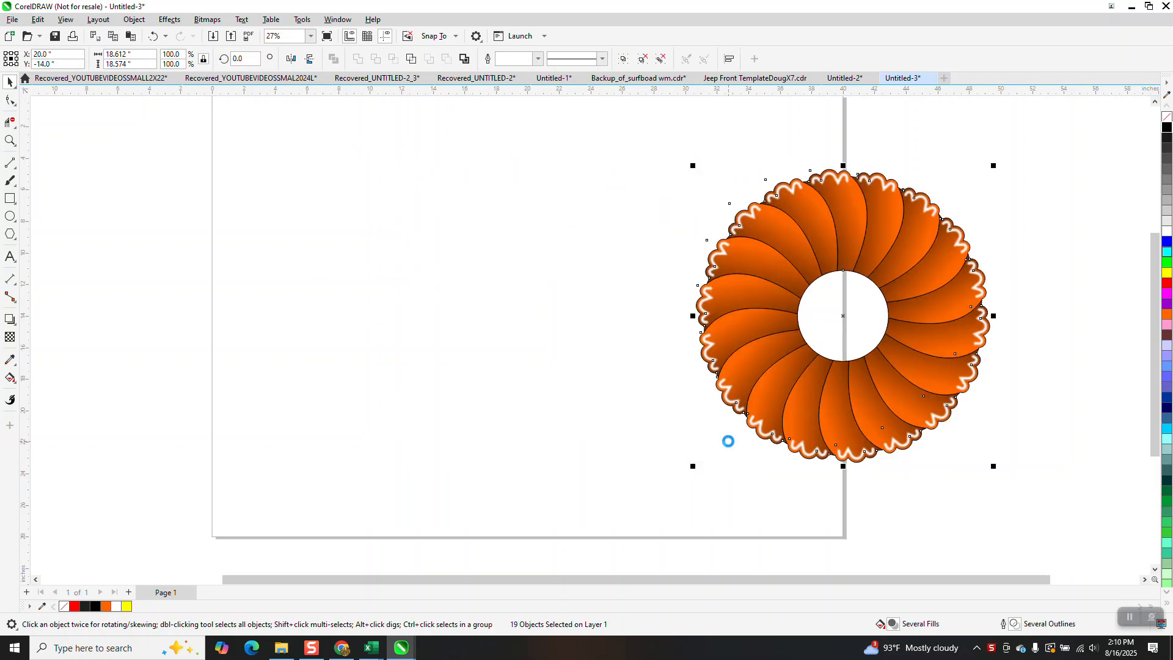
{"action": "key", "text": "Right"}
{"action": "key", "text": "Right"}
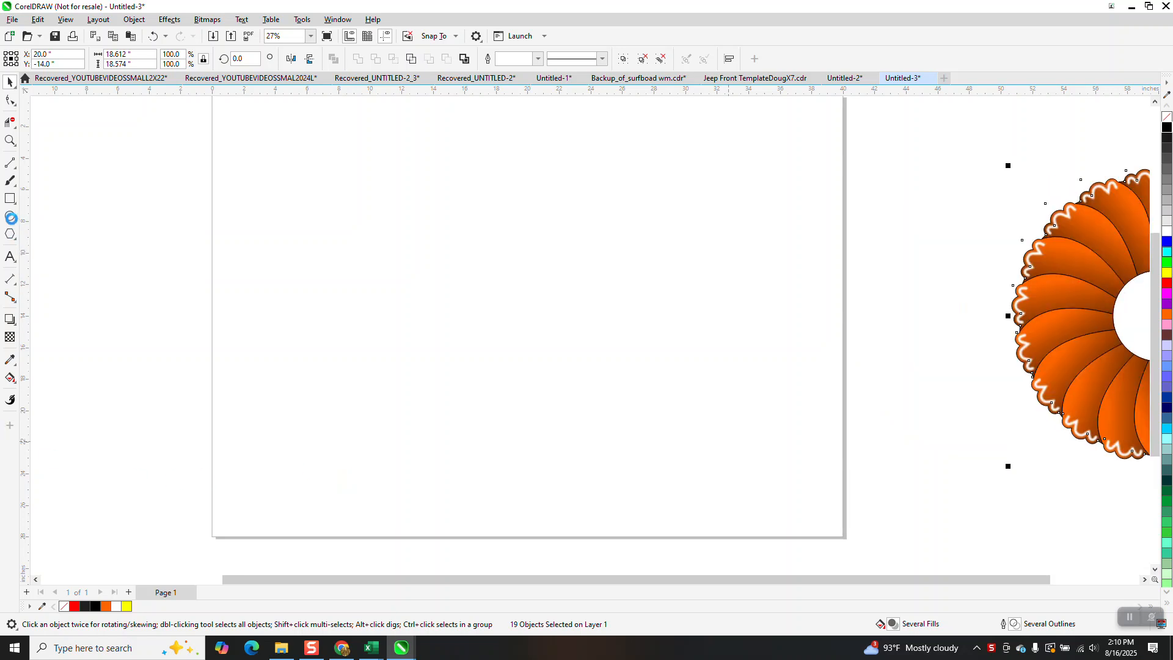
{"action": "key", "text": "Right"}
Draw a circle about 4.26 inches in diameter and center it on the page
{"action": "left_click", "coordinate": [10, 217]}
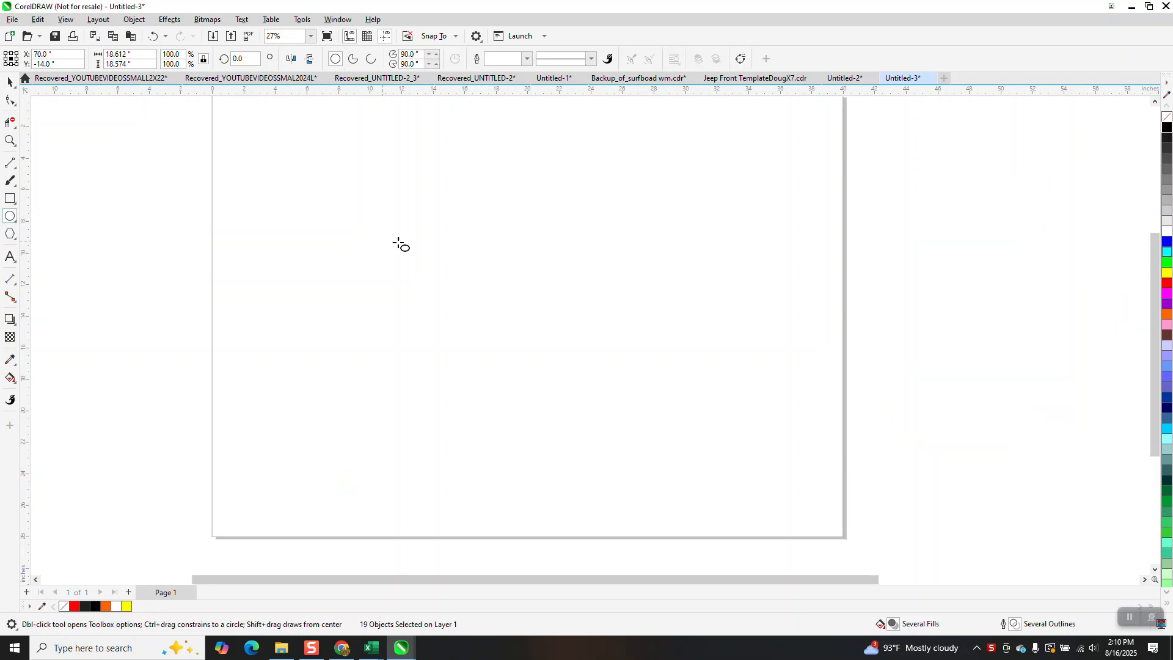
{"action": "left_click_drag", "start_coordinate": [592, 261], "coordinate": [527, 331]}
{"action": "key", "text": "p"}
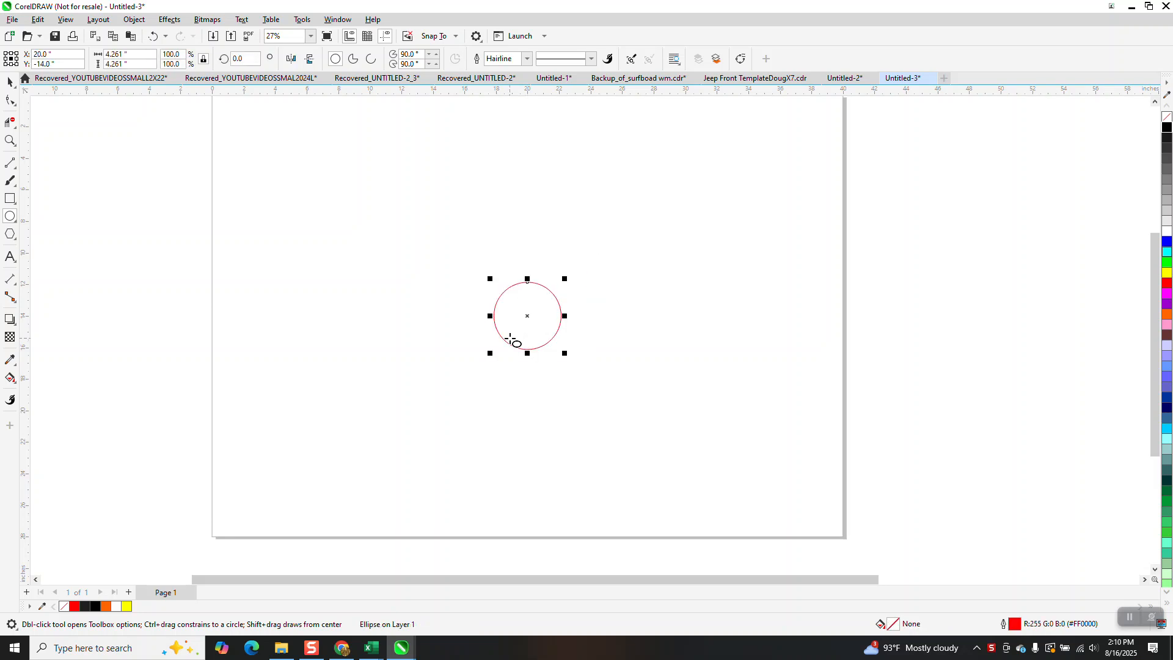
Draw a 3-point curve about 2.8 by 5.6 inches, rising from the circle's upper-right edge and bowed outward
{"action": "left_click", "coordinate": [16, 171]}
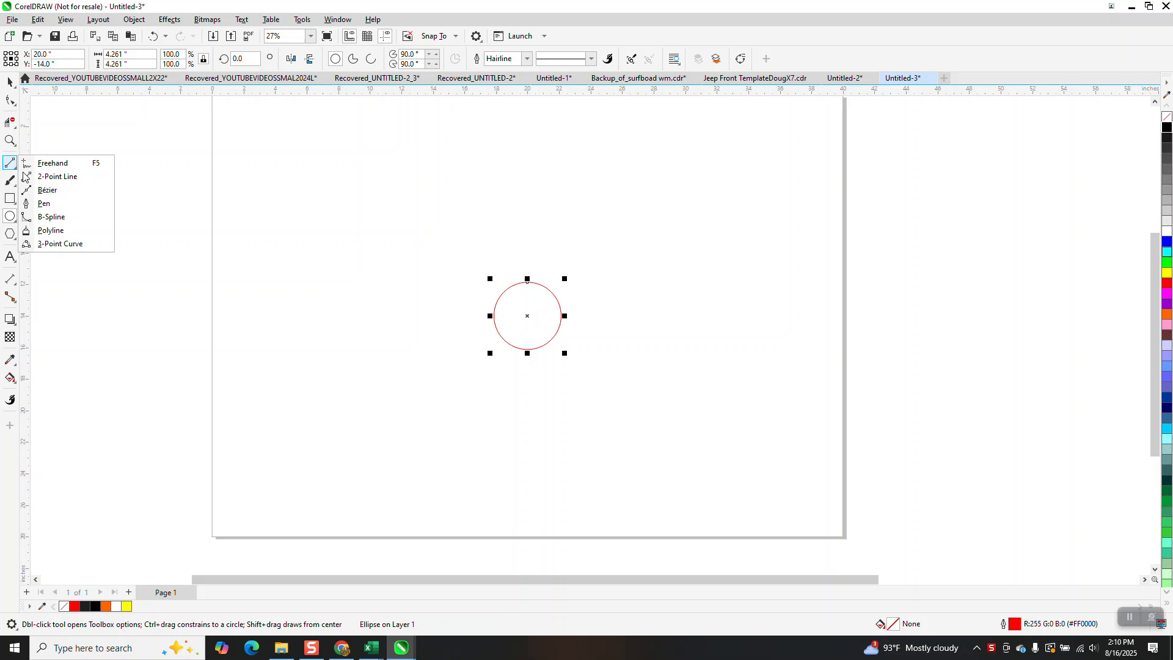
{"action": "left_click", "coordinate": [62, 245]}
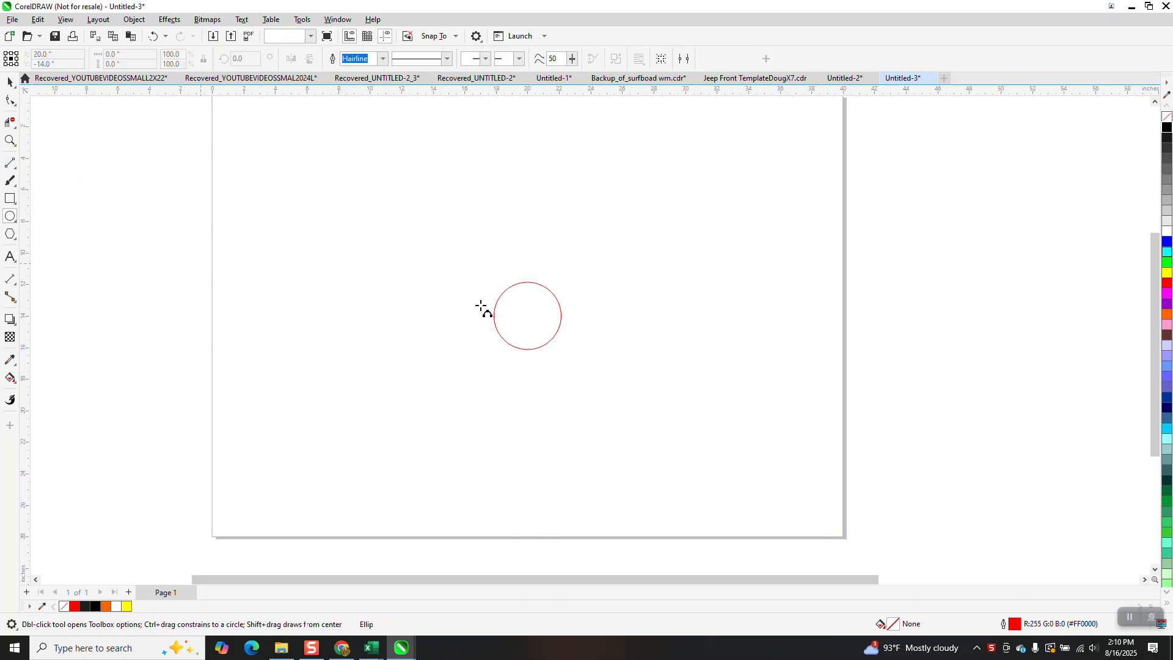
{"action": "left_click_drag", "start_coordinate": [560, 305], "coordinate": [602, 219]}
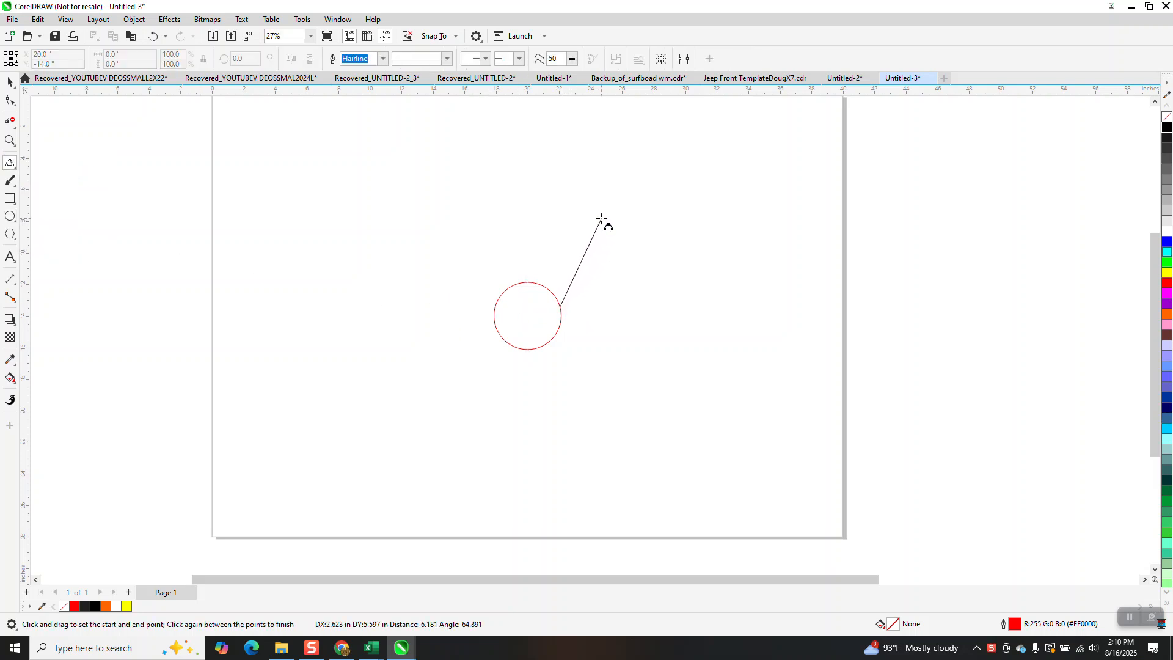
{"action": "left_click", "coordinate": [598, 271]}
Create a copy of the curve rotated 20° about the circle's center
{"action": "key", "text": "space"}
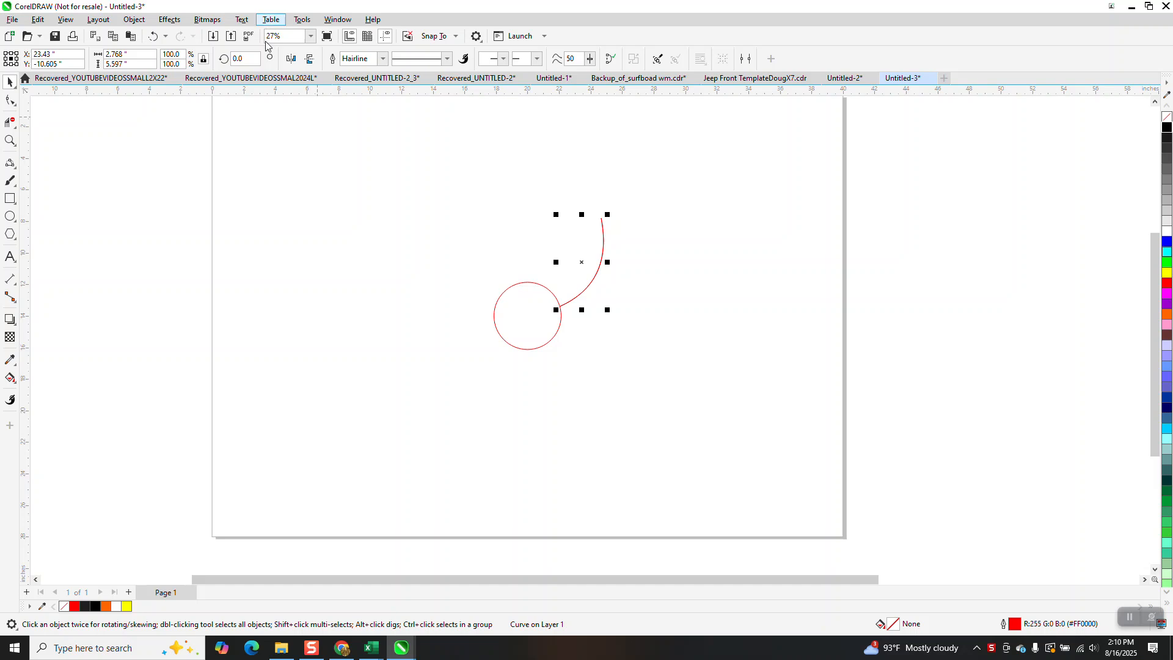
{"action": "left_click", "coordinate": [240, 58]}
{"action": "key", "text": "Return"}
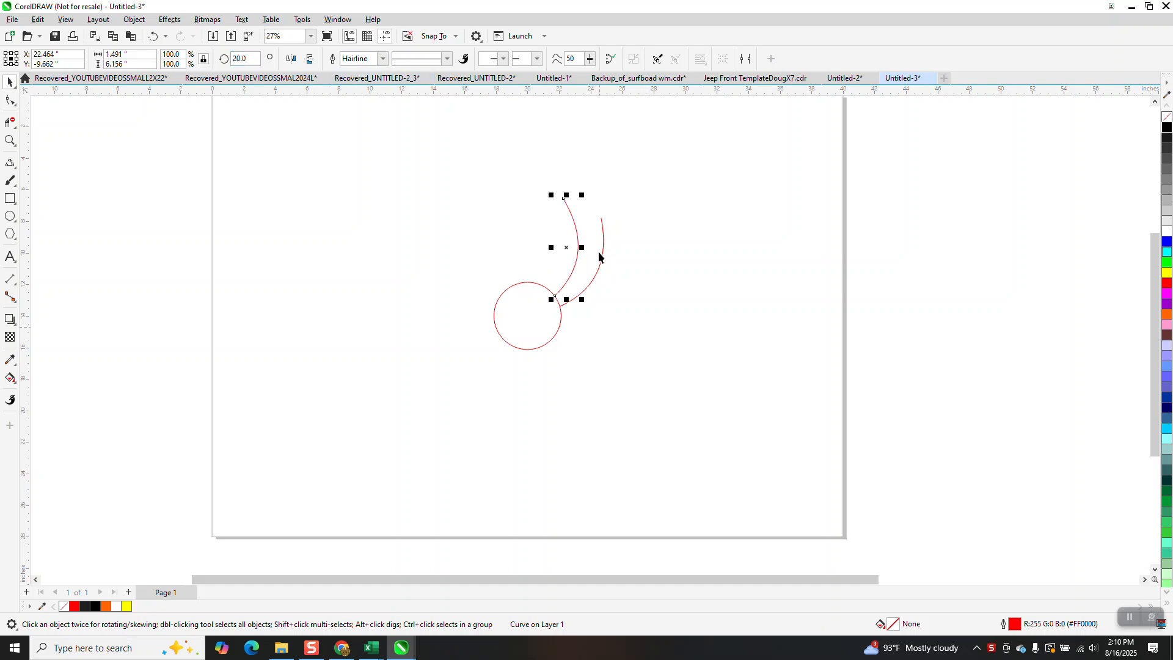
Join the outer ends of the two curves with an outward-bowed 3-point curve spanning about 2.7 inches
{"action": "left_click", "coordinate": [11, 140]}
{"action": "left_click_drag", "start_coordinate": [532, 174], "coordinate": [663, 275]}
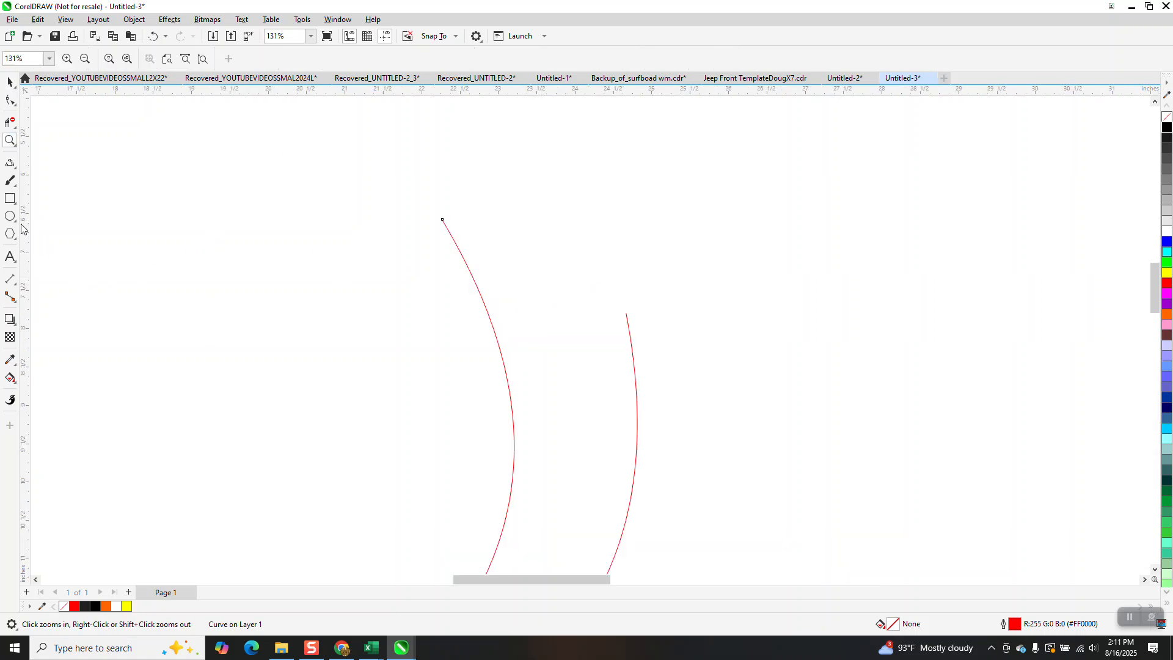
{"action": "left_click", "coordinate": [13, 183]}
{"action": "left_click", "coordinate": [105, 186]}
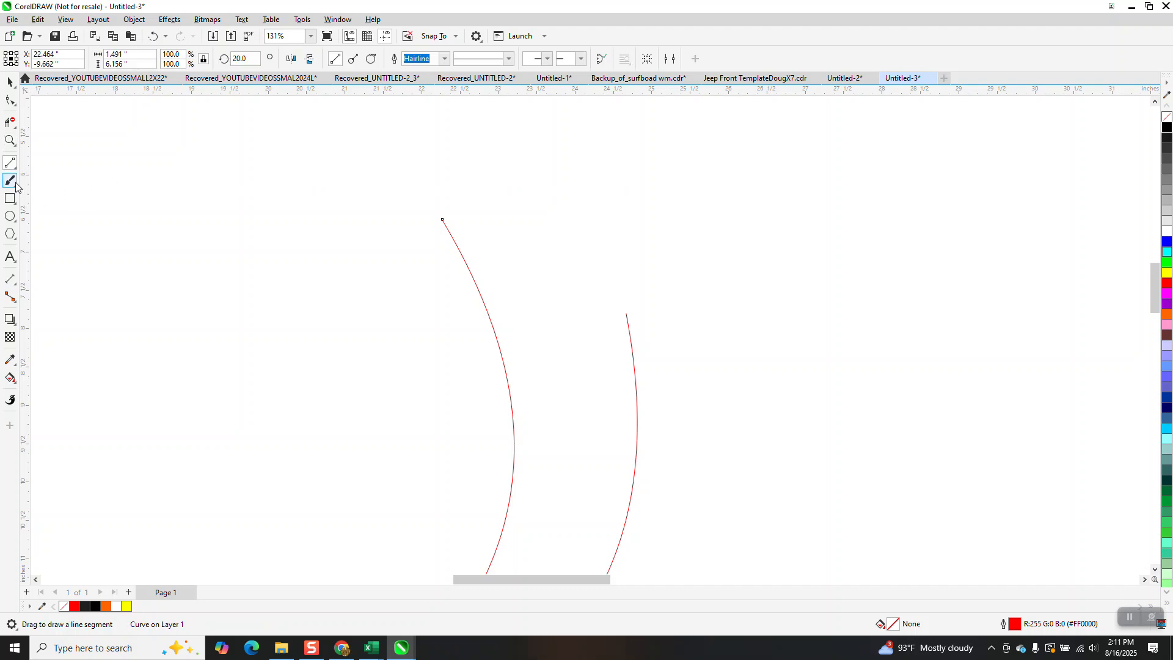
{"action": "left_click", "coordinate": [14, 167]}
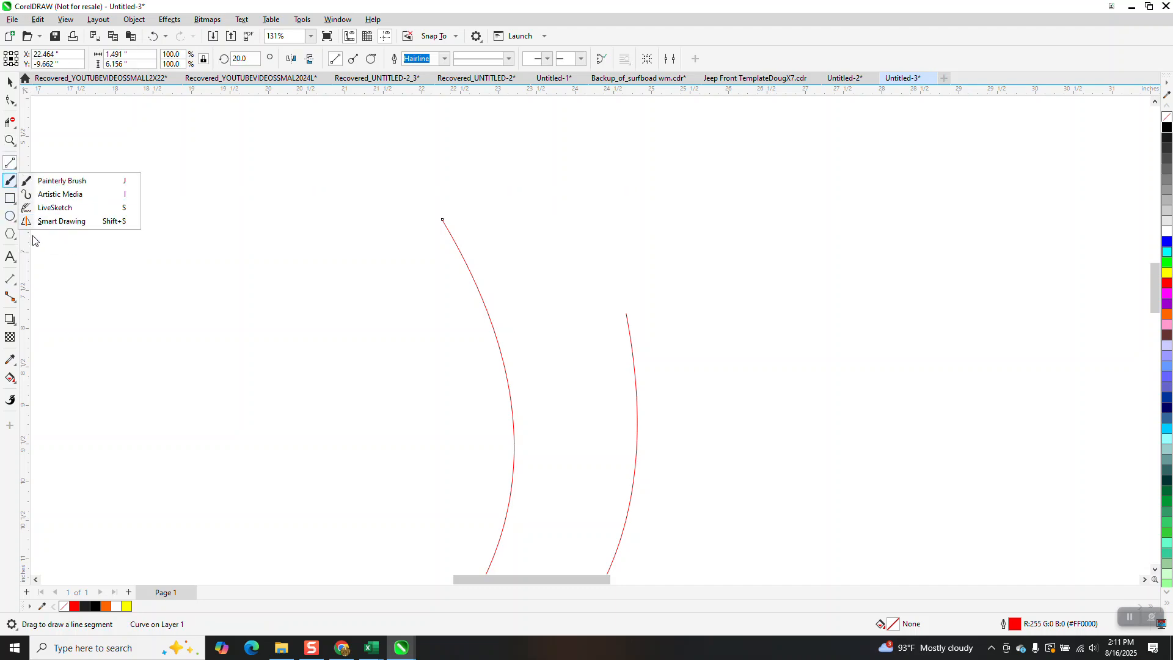
{"action": "mouse_move", "coordinate": [12, 164]}
{"action": "left_click", "coordinate": [55, 244]}
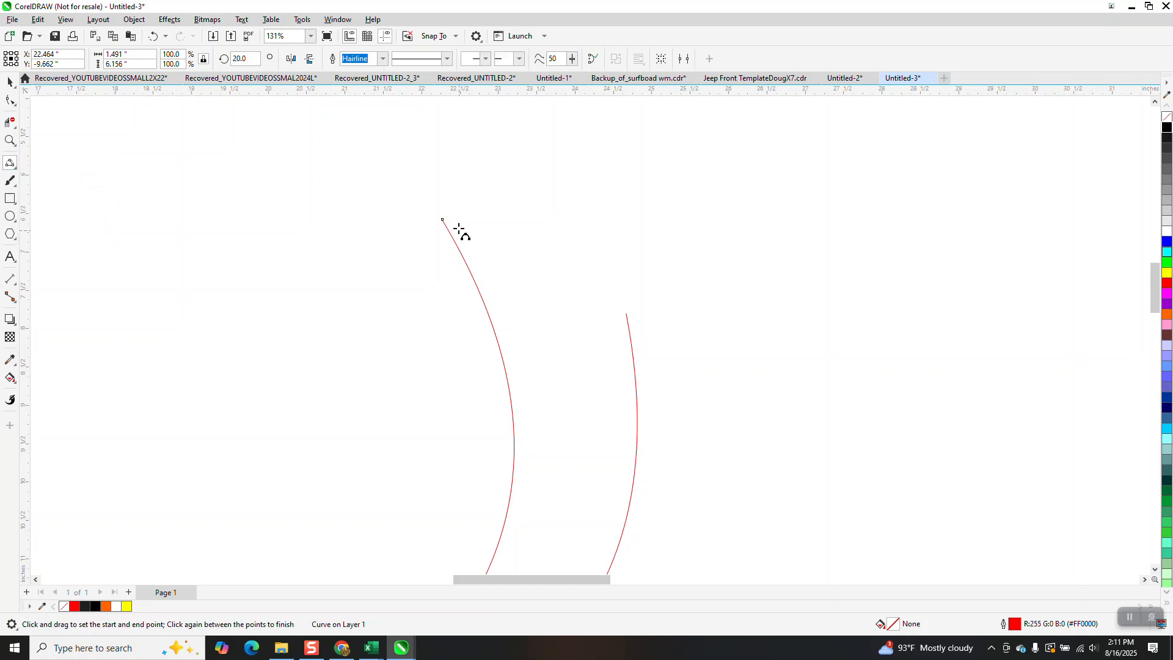
{"action": "left_click_drag", "start_coordinate": [444, 220], "coordinate": [627, 314]}
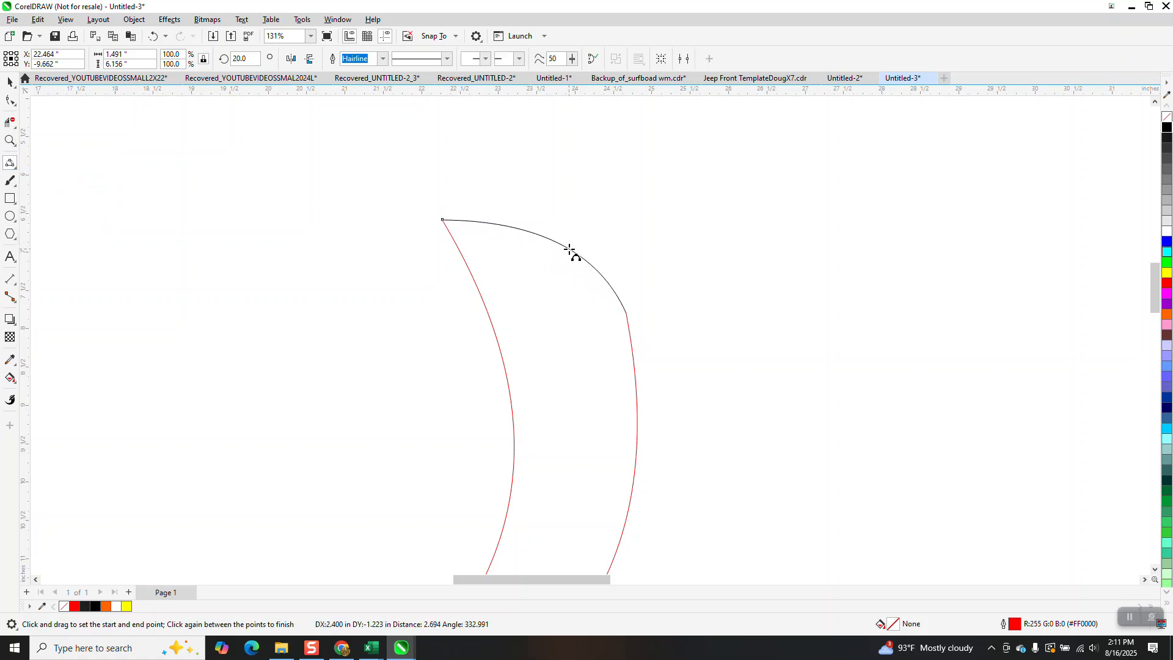
{"action": "left_click", "coordinate": [568, 243]}
Draw a circle about 1.09 inches in diameter and place it midway along the petal's top arc
{"action": "left_click", "coordinate": [10, 216]}
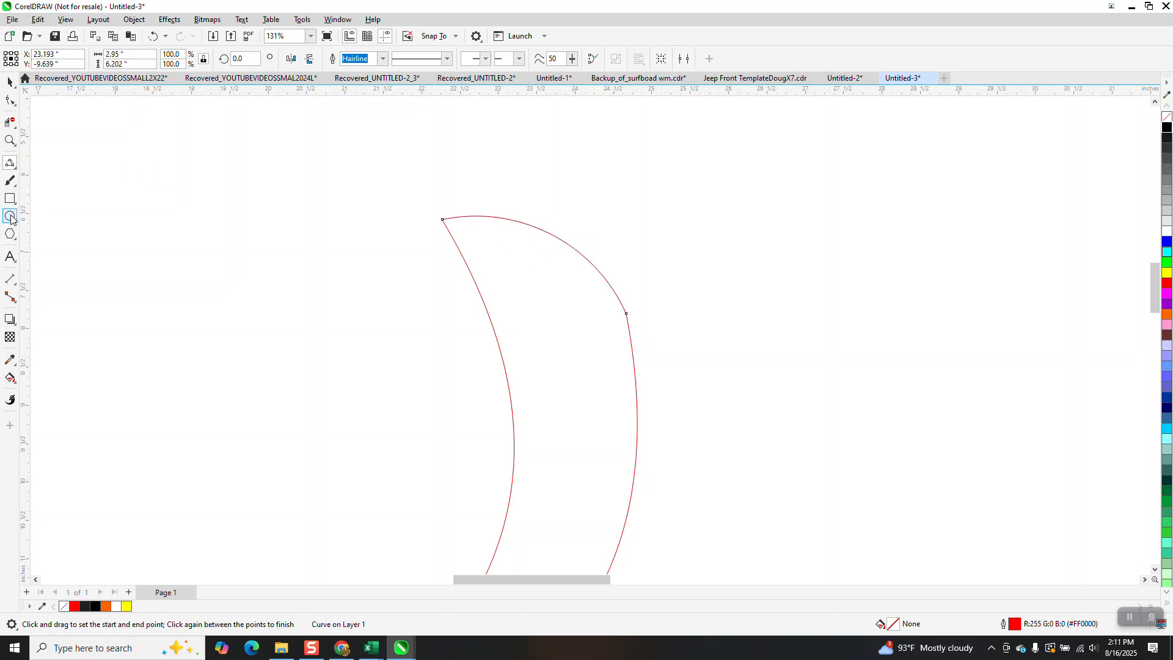
{"action": "left_click_drag", "start_coordinate": [401, 175], "coordinate": [319, 259]}
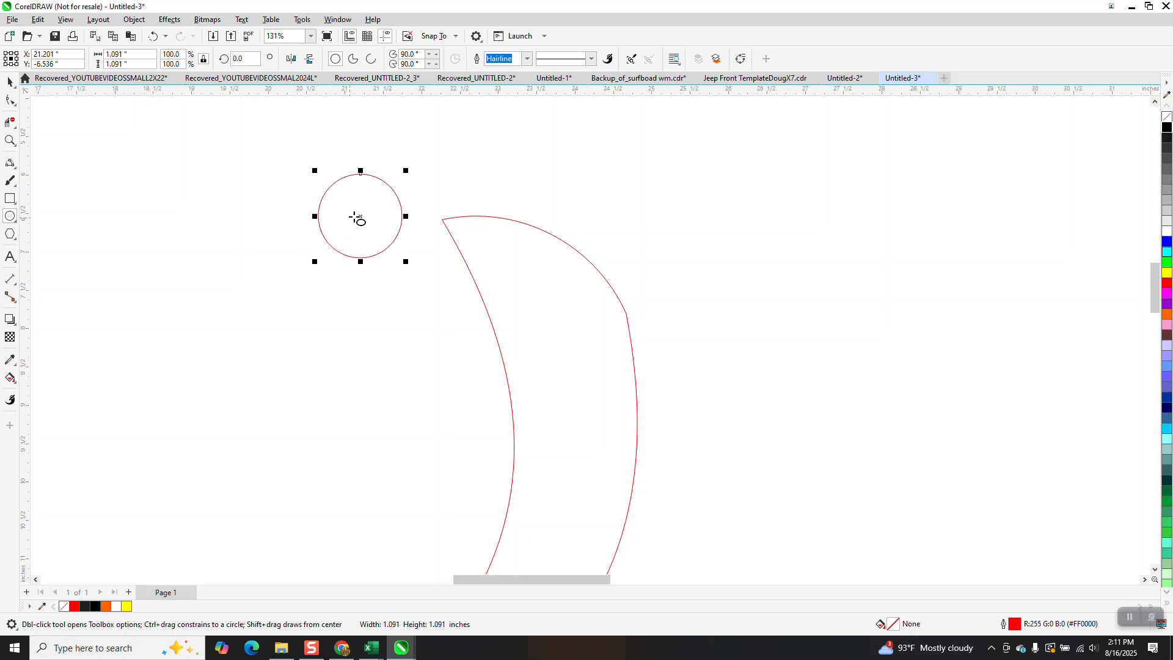
{"action": "left_click", "coordinate": [10, 81]}
{"action": "left_click_drag", "start_coordinate": [364, 217], "coordinate": [553, 234]}
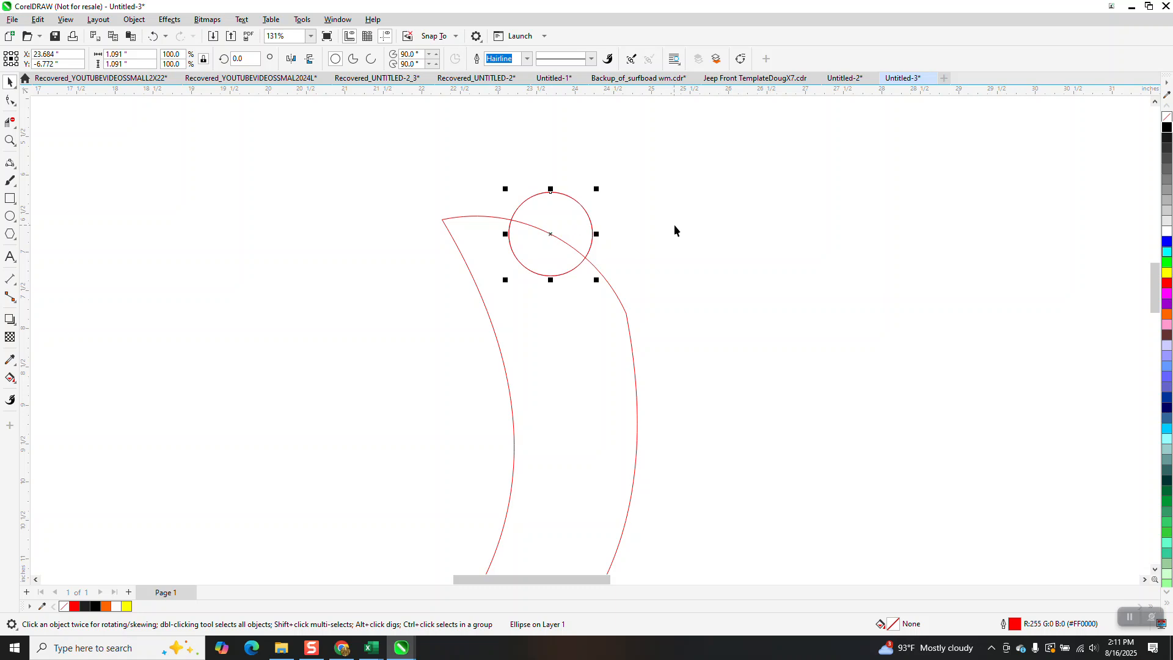
Make two smaller copies of the circle, about 0.79 inches wide, and place them on the arc either side of it
{"action": "left_click_drag", "start_coordinate": [597, 191], "coordinate": [573, 212]}
{"action": "left_click_drag", "start_coordinate": [541, 249], "coordinate": [493, 218]}
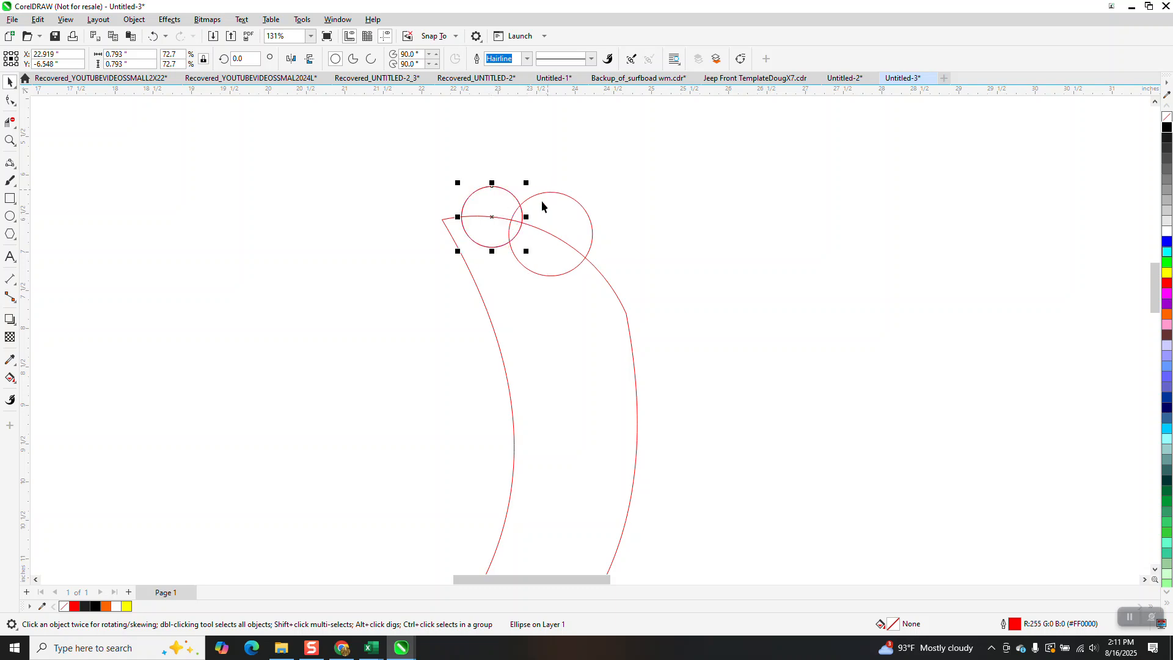
{"action": "left_click_drag", "start_coordinate": [492, 216], "coordinate": [599, 272]}
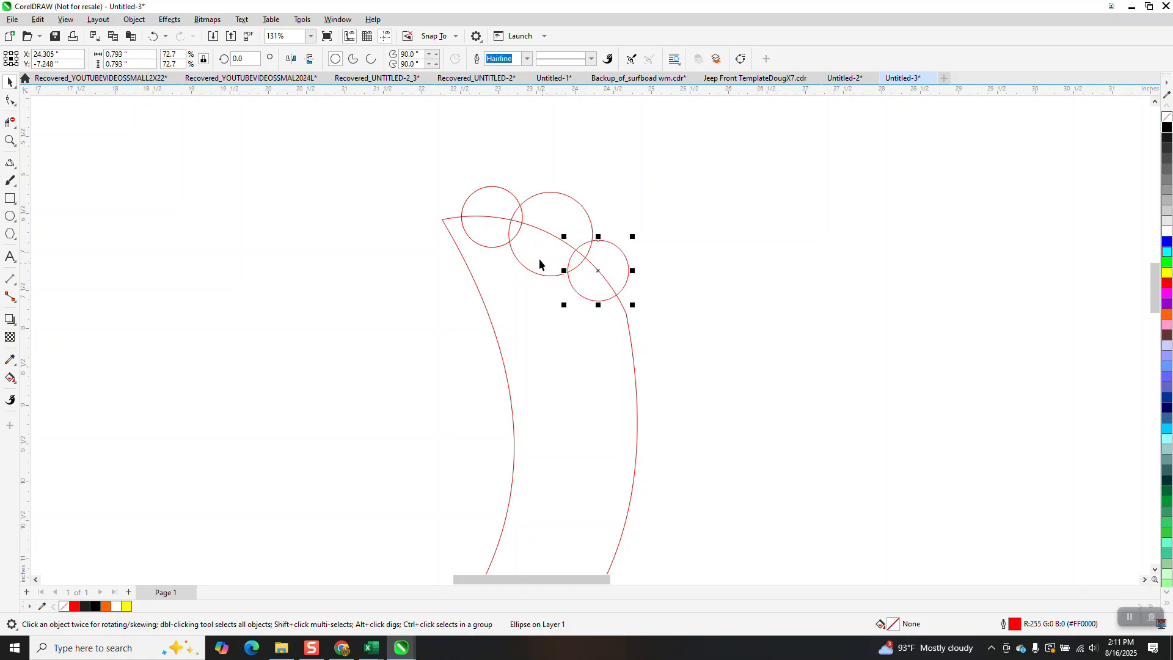
Delete the inner circle and arc segments with Virtual Segment Delete, leaving a scalloped petal edge
{"action": "left_click", "coordinate": [10, 100]}
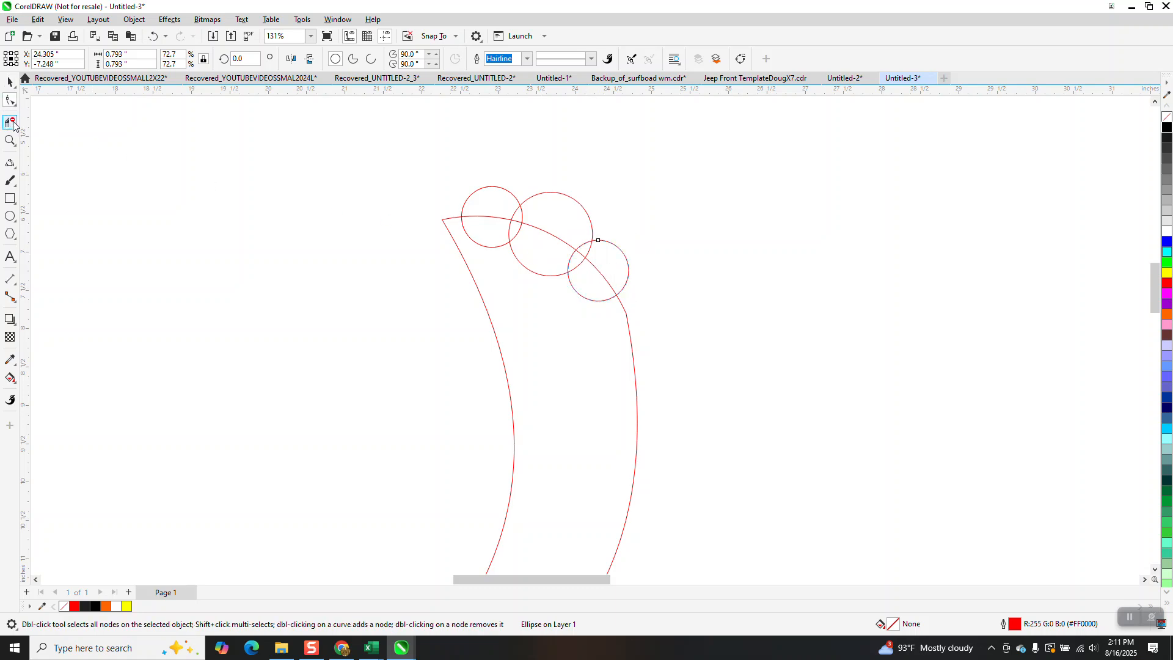
{"action": "mouse_move", "coordinate": [492, 212]}
{"action": "left_mouse_down"}
{"action": "mouse_move", "coordinate": [505, 249]}
{"action": "mouse_move", "coordinate": [588, 299]}
{"action": "mouse_move", "coordinate": [575, 288]}
{"action": "left_mouse_up"}
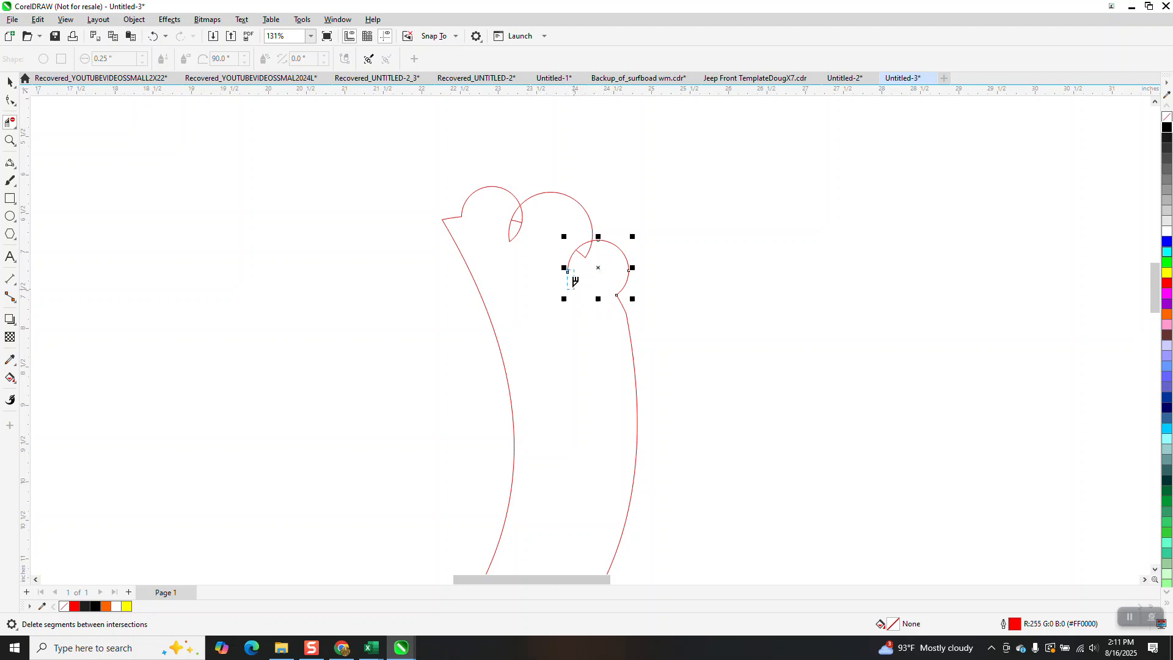
{"action": "left_click_drag", "start_coordinate": [582, 242], "coordinate": [562, 261]}
{"action": "left_click_drag", "start_coordinate": [516, 215], "coordinate": [555, 238]}
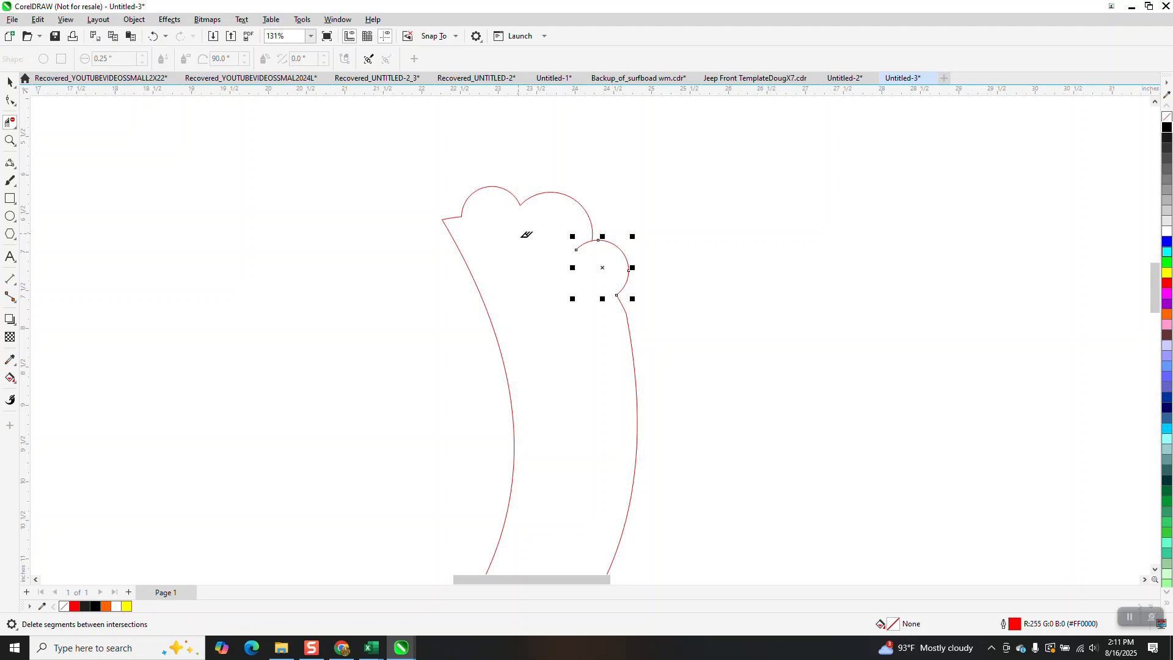
{"action": "left_click", "coordinate": [581, 243]}
Try to fill the petal with Smart Fill in white, and undo the fill
{"action": "scroll", "coordinate": [507, 271], "scroll_direction": "down", "scroll_amount": 2}
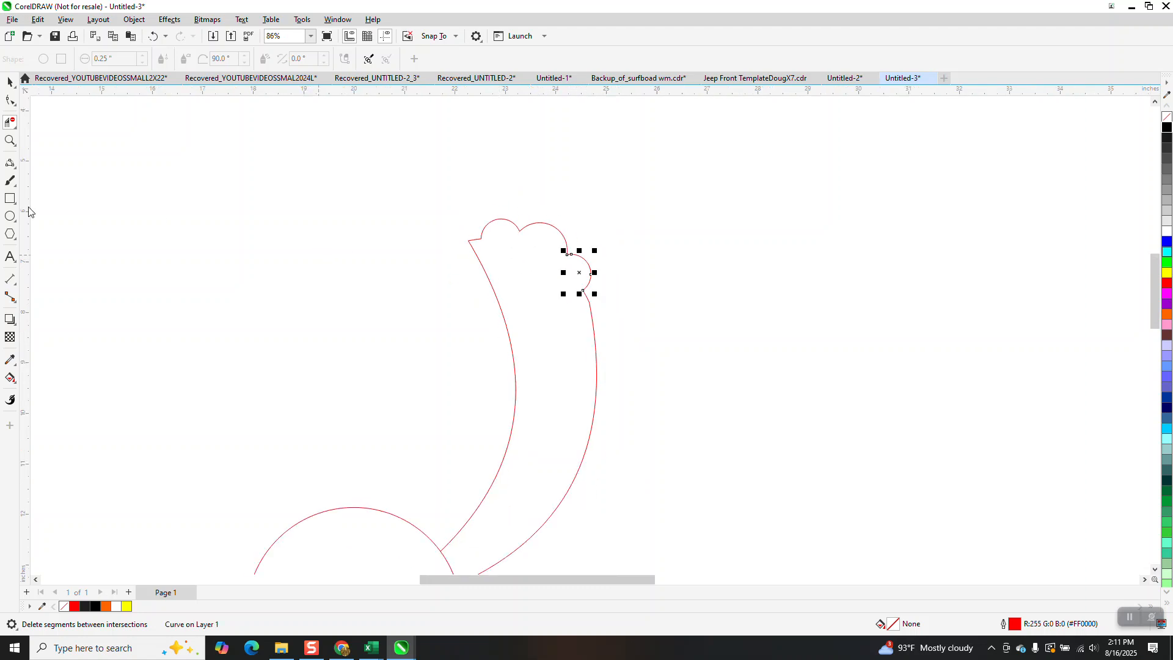
{"action": "left_click", "coordinate": [10, 377]}
{"action": "scroll", "coordinate": [213, 358], "scroll_direction": "down", "scroll_amount": 1}
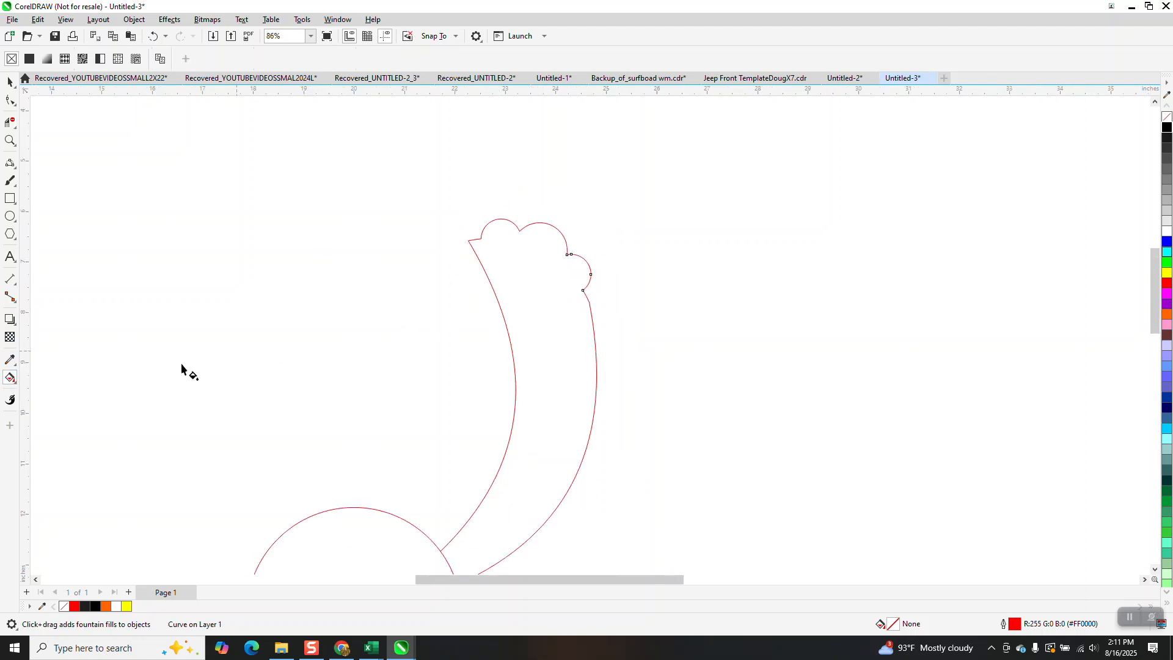
{"action": "left_click", "coordinate": [12, 380]}
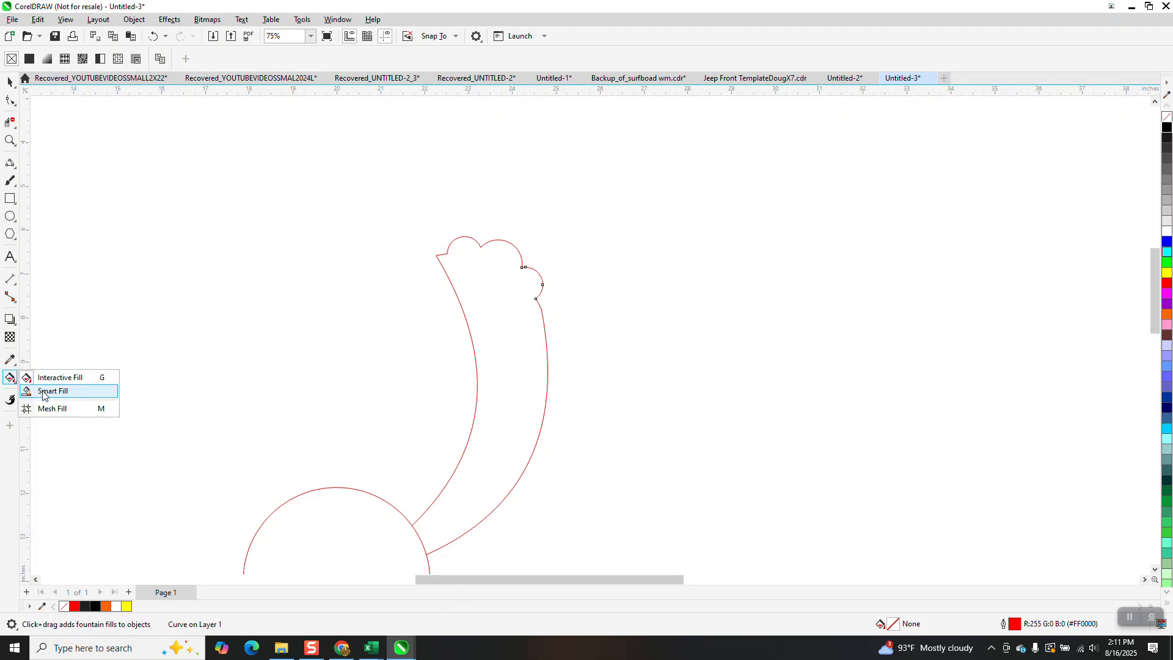
{"action": "left_click", "coordinate": [46, 394]}
{"action": "left_click", "coordinate": [501, 304]}
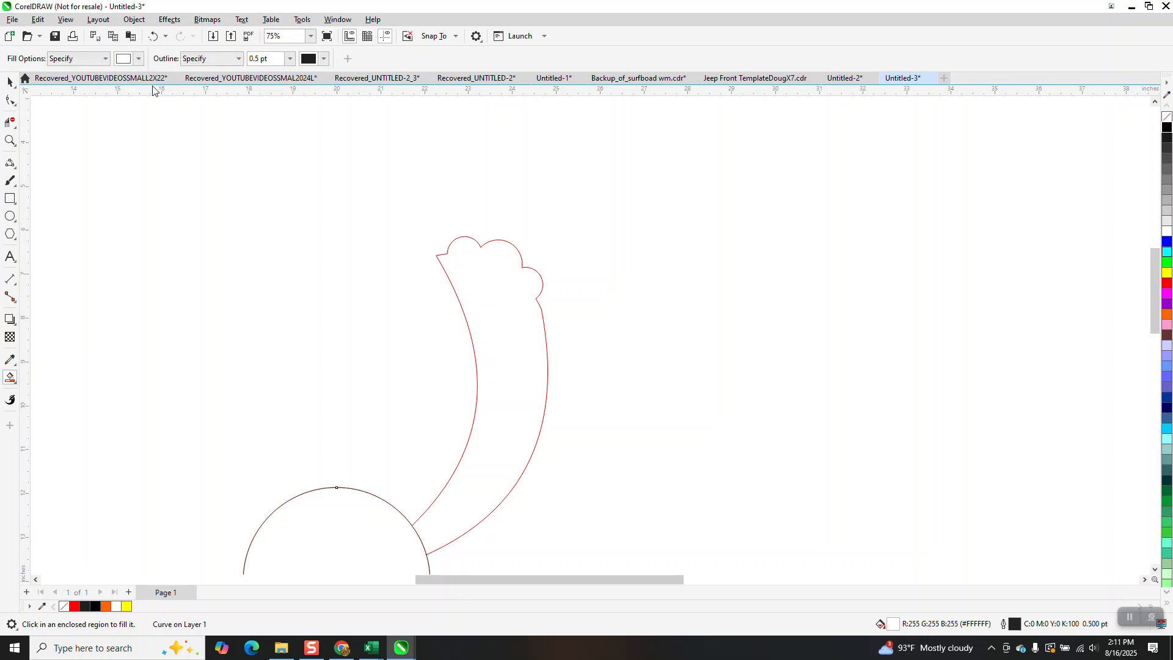
{"action": "left_click", "coordinate": [153, 36]}
Set the Smart Fill color to blue, try filling the petal again, and undo the fill
{"action": "left_click", "coordinate": [139, 59]}
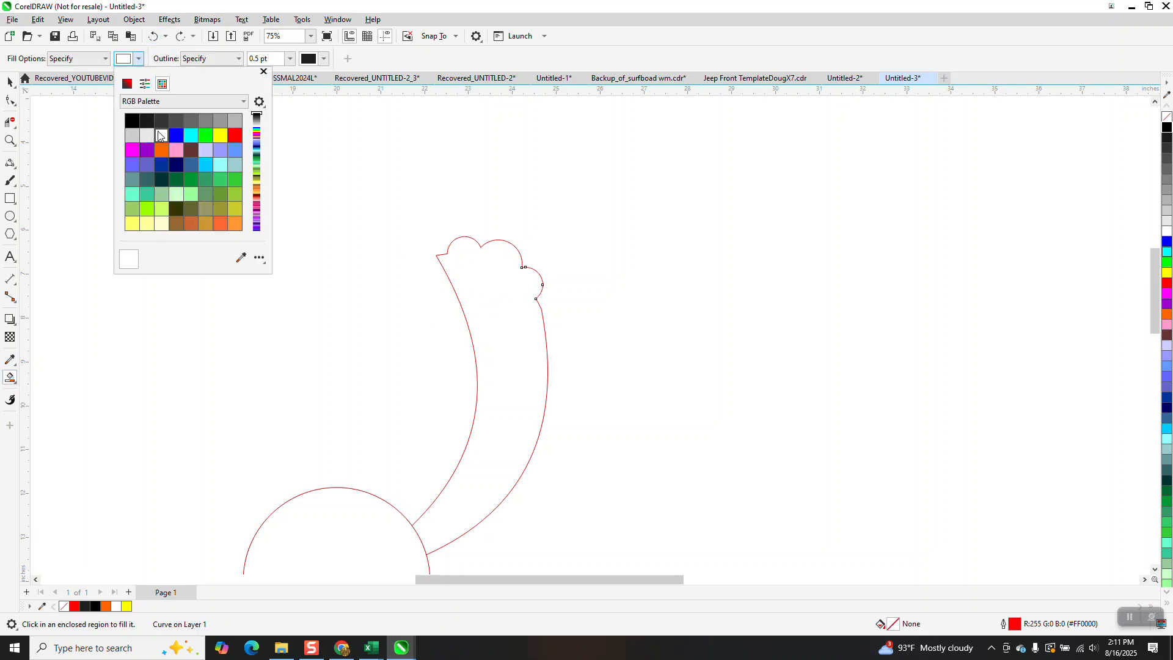
{"action": "left_click", "coordinate": [176, 135]}
{"action": "left_click", "coordinate": [521, 320]}
{"action": "left_click", "coordinate": [522, 322]}
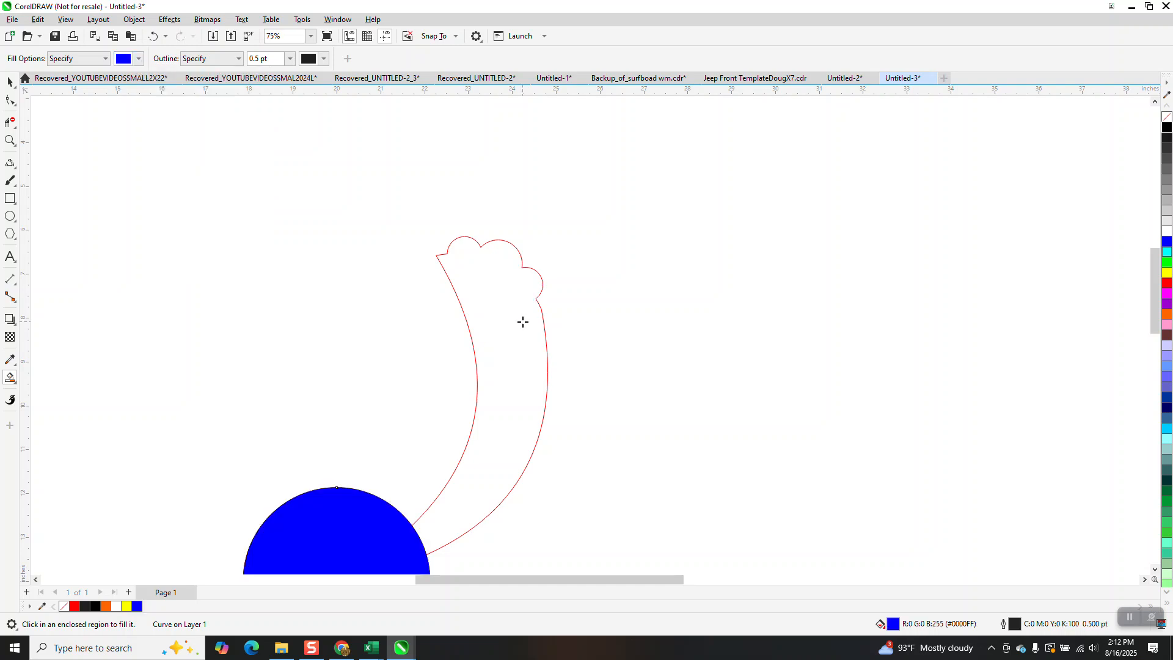
{"action": "left_click", "coordinate": [153, 36]}
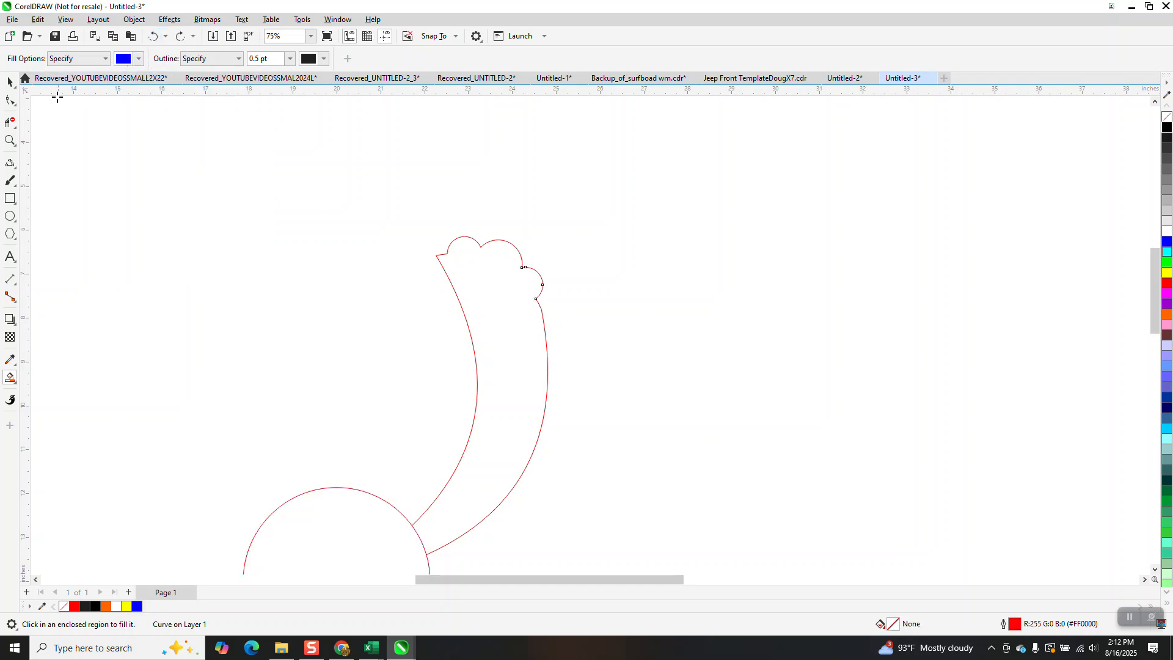
Move the lower end node of the petal's inner curve onto the center circle to close the gap
{"action": "left_click", "coordinate": [12, 142]}
{"action": "left_click_drag", "start_coordinate": [400, 492], "coordinate": [459, 559]}
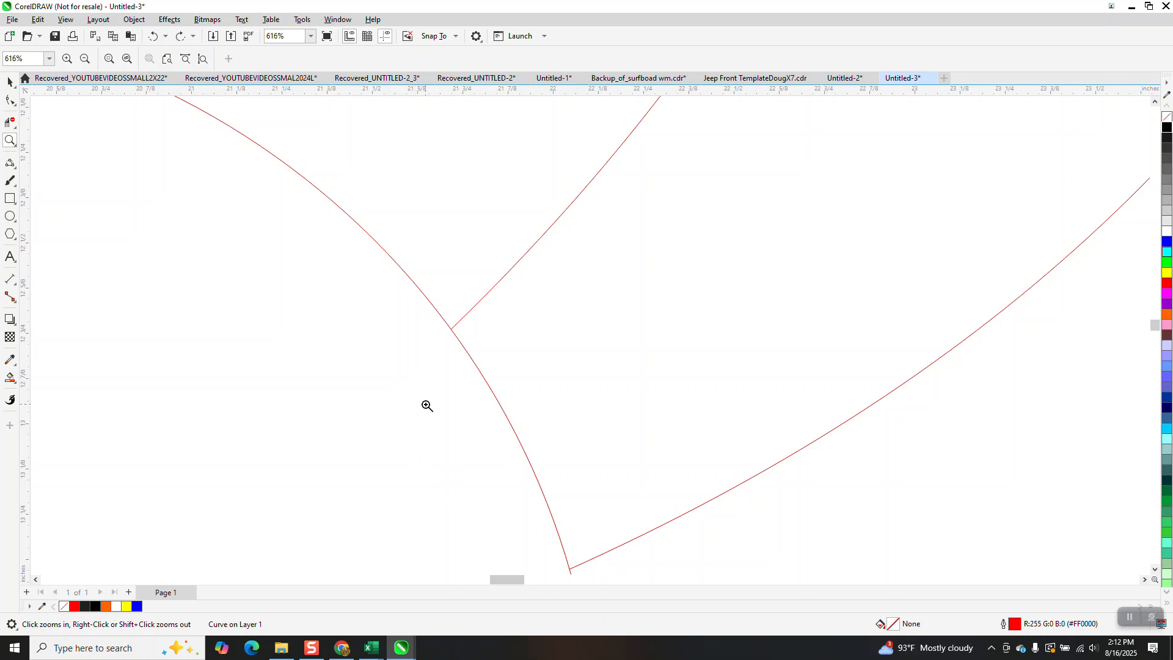
{"action": "left_click_drag", "start_coordinate": [437, 321], "coordinate": [469, 350]}
{"action": "left_click_drag", "start_coordinate": [552, 307], "coordinate": [623, 356]}
{"action": "left_click", "coordinate": [10, 100]}
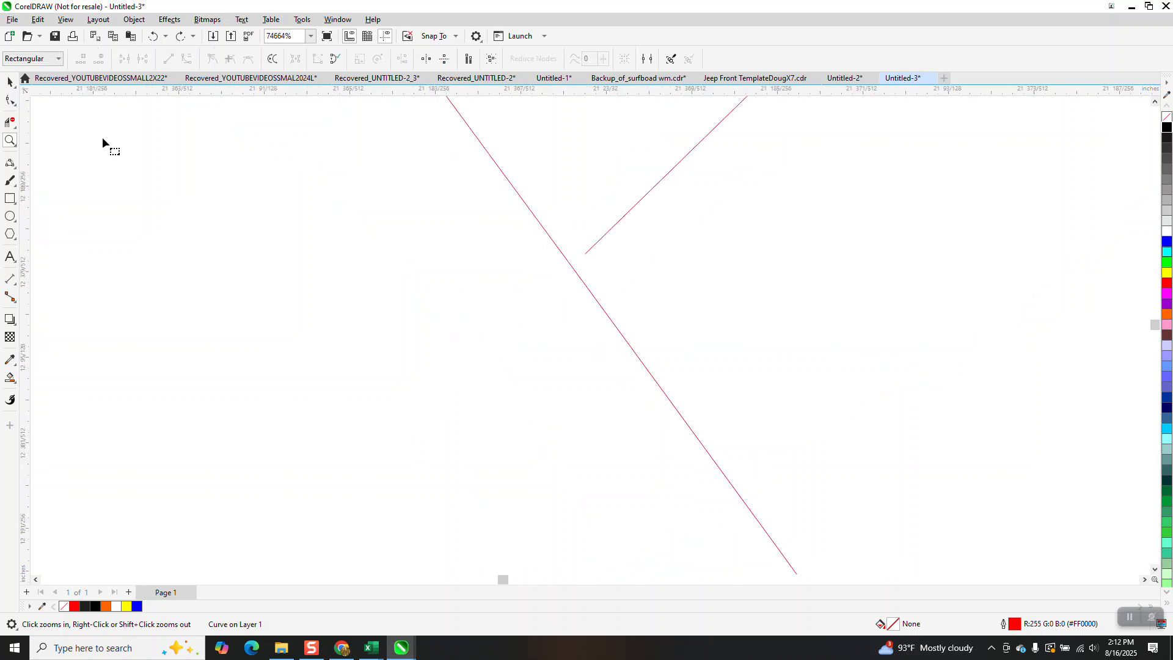
{"action": "left_click_drag", "start_coordinate": [584, 253], "coordinate": [569, 271]}
{"action": "scroll", "coordinate": [399, 230], "scroll_direction": "down", "scroll_amount": 8}
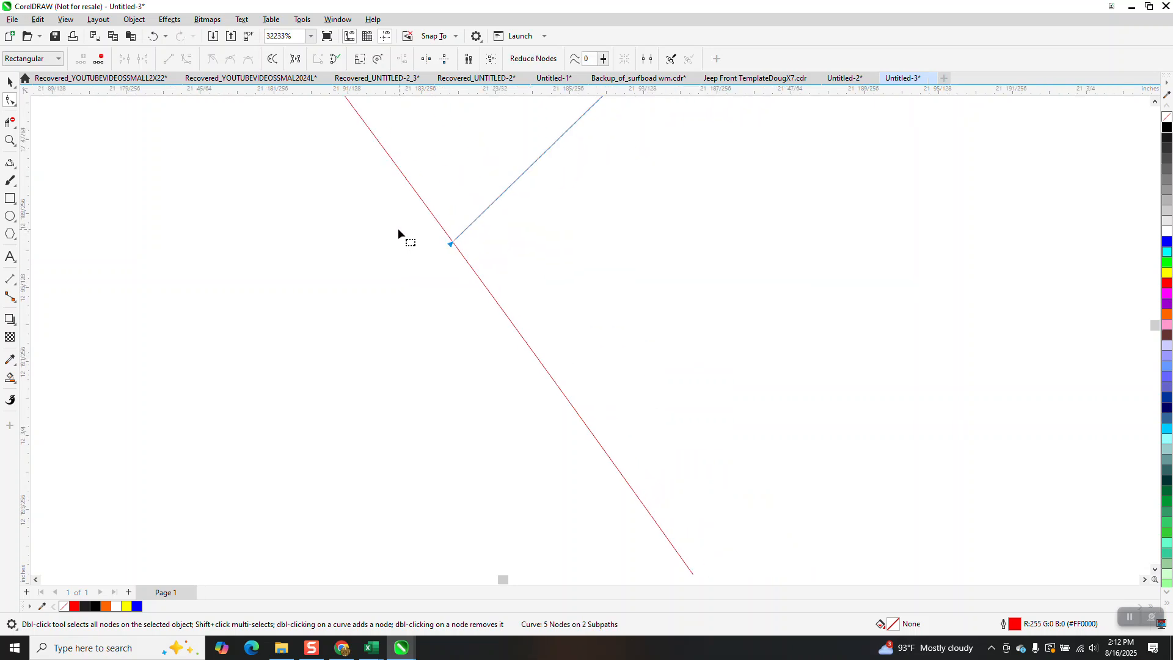
Fill the closed petal blue with Smart Fill and move the filled shape 10 inches to the right of the original
{"action": "scroll", "coordinate": [423, 242], "scroll_direction": "down", "scroll_amount": 6}
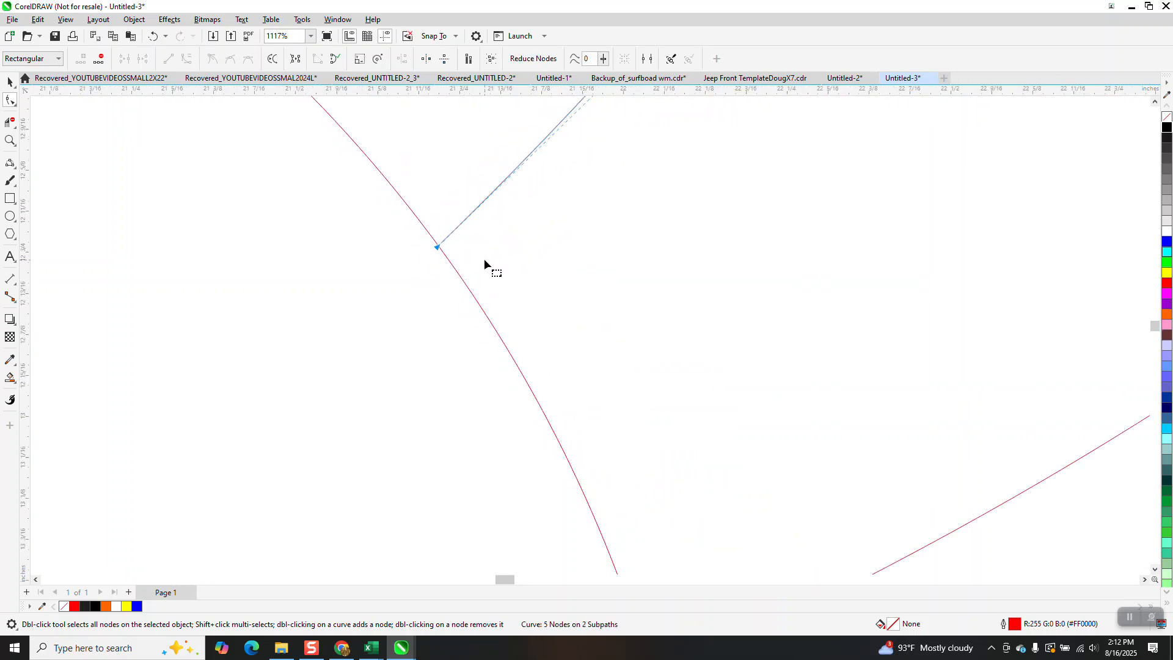
{"action": "left_click_drag", "start_coordinate": [577, 464], "coordinate": [541, 444]}
{"action": "left_click", "coordinate": [9, 140]}
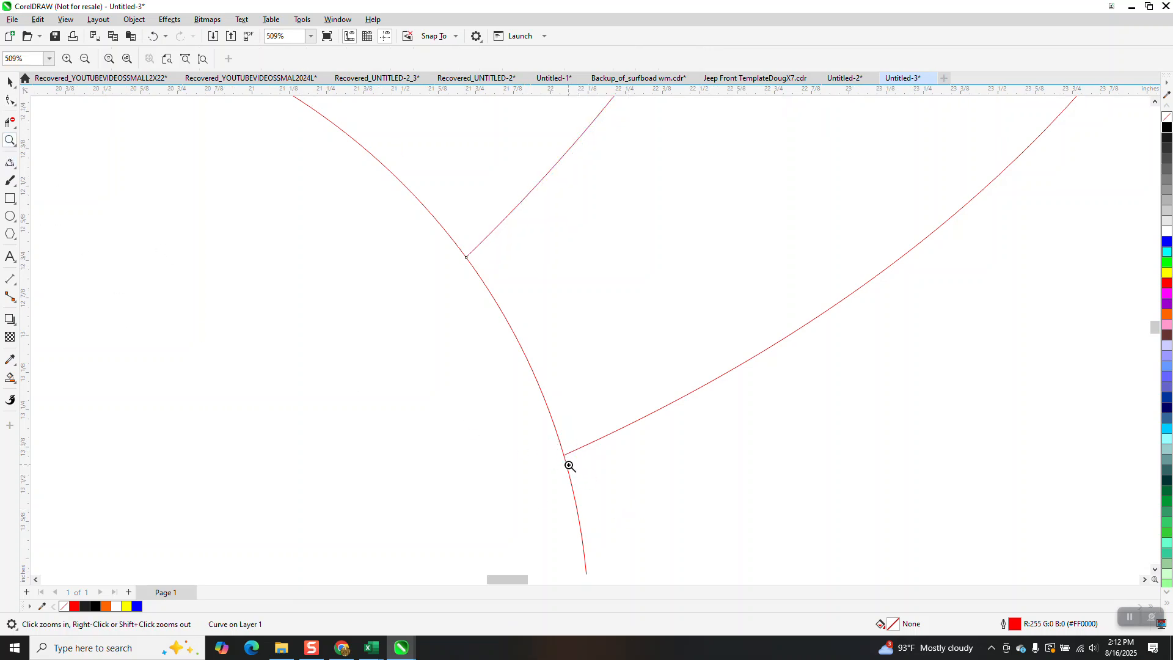
{"action": "left_click_drag", "start_coordinate": [598, 470], "coordinate": [597, 468]}
{"action": "left_click_drag", "start_coordinate": [327, 258], "coordinate": [328, 259]}
{"action": "scroll", "coordinate": [454, 356], "scroll_direction": "down", "scroll_amount": 6}
{"action": "scroll", "coordinate": [435, 358], "scroll_direction": "down", "scroll_amount": 10}
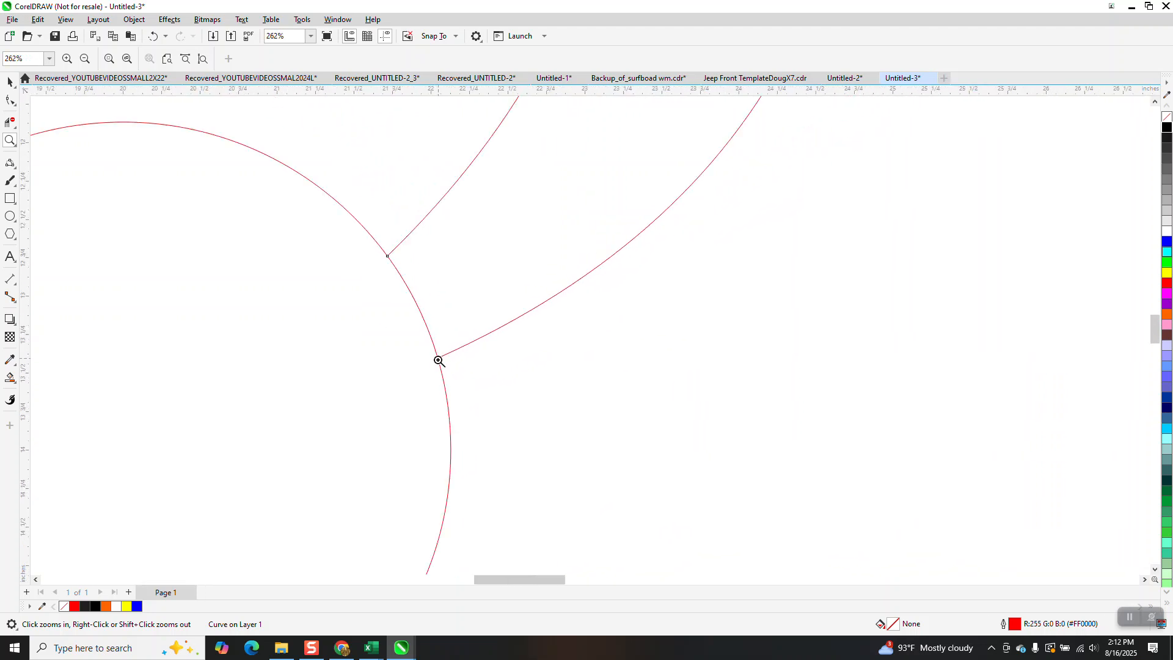
{"action": "scroll", "coordinate": [439, 361], "scroll_direction": "down", "scroll_amount": 4}
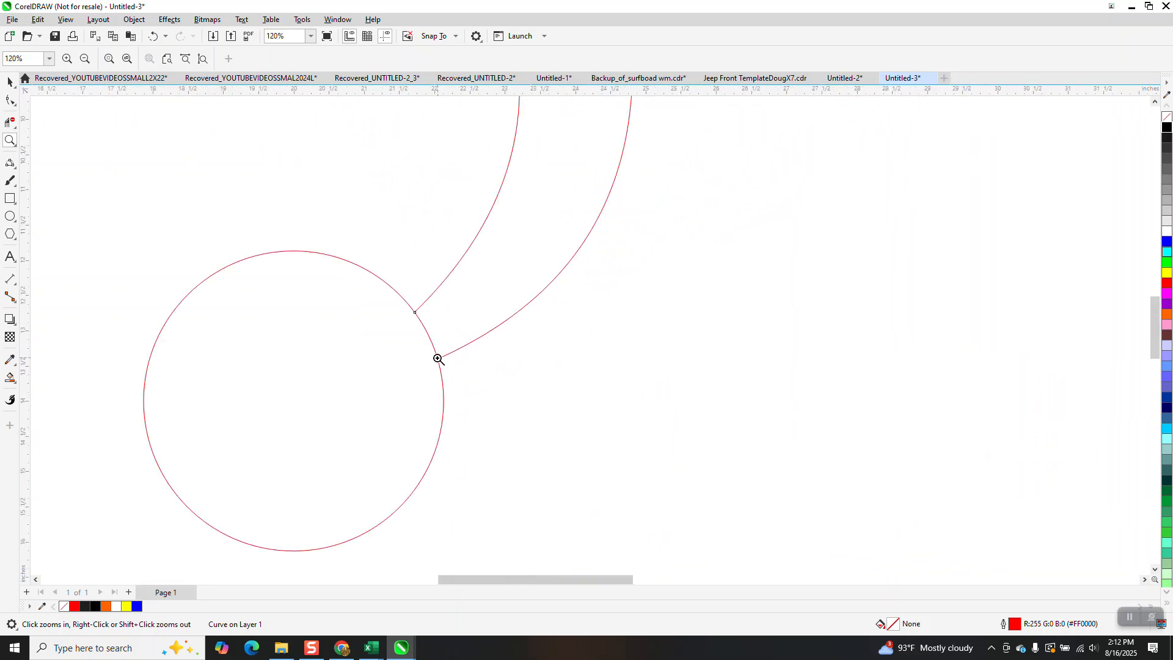
{"action": "left_click", "coordinate": [16, 379]}
{"action": "left_click", "coordinate": [493, 264]}
{"action": "scroll", "coordinate": [488, 360], "scroll_direction": "down", "scroll_amount": 2}
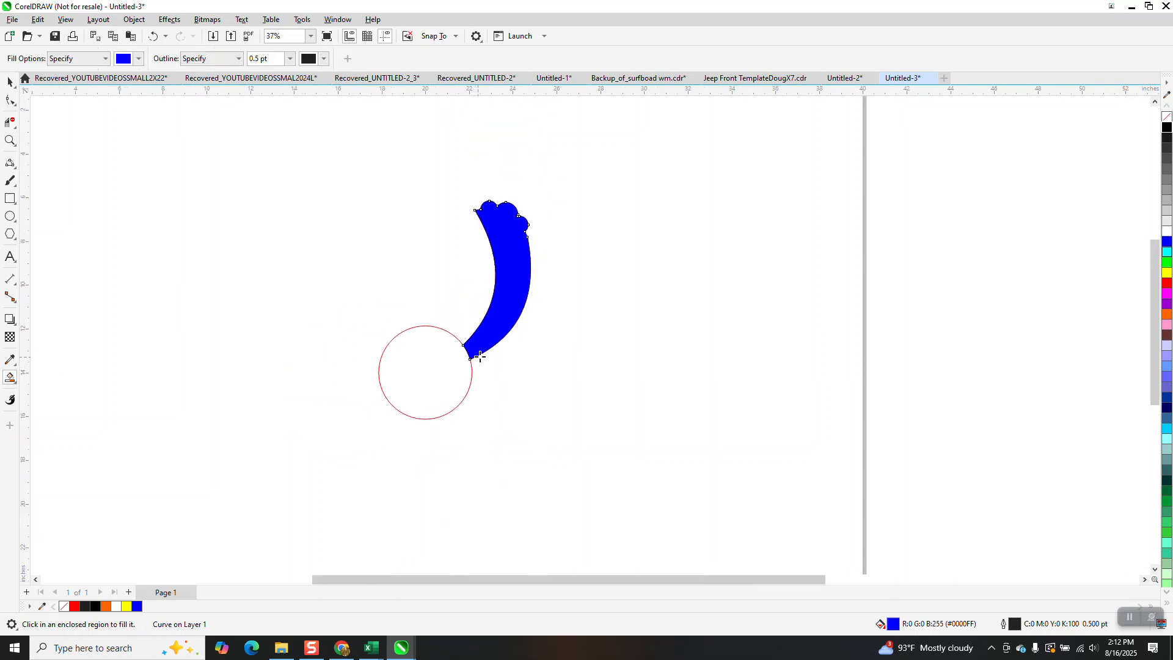
{"action": "key", "text": "shift+Right"}
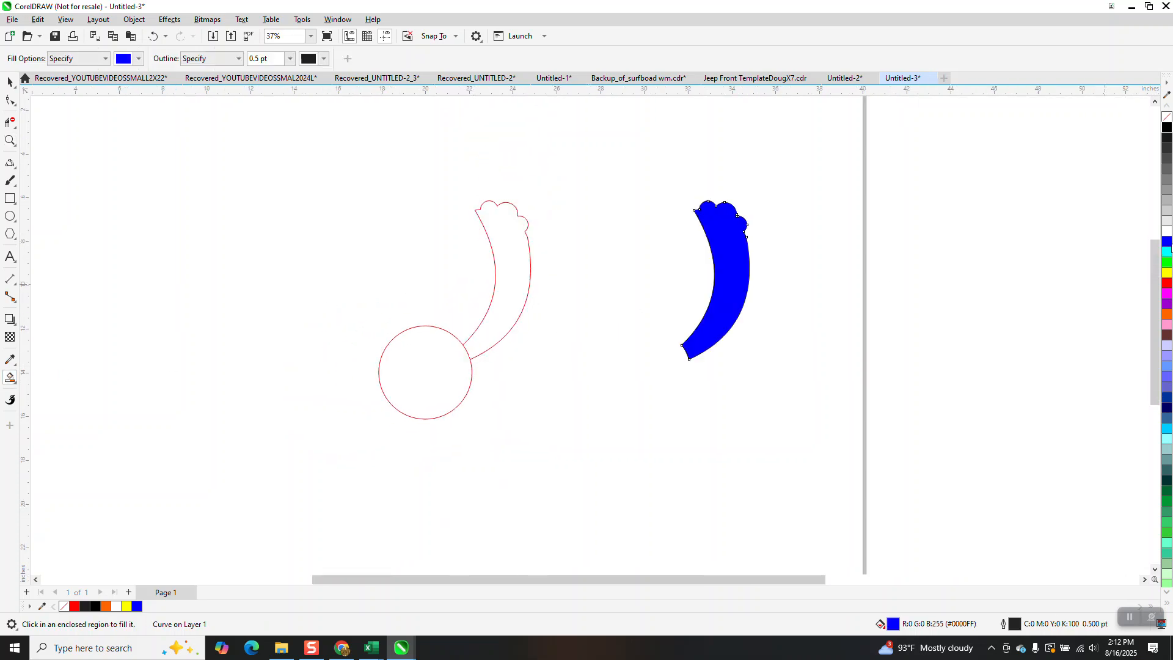
Remove the moved petal's fill and apply a one-step inside contour with a 0.25" offset and round corners
{"action": "left_click", "coordinate": [1167, 118]}
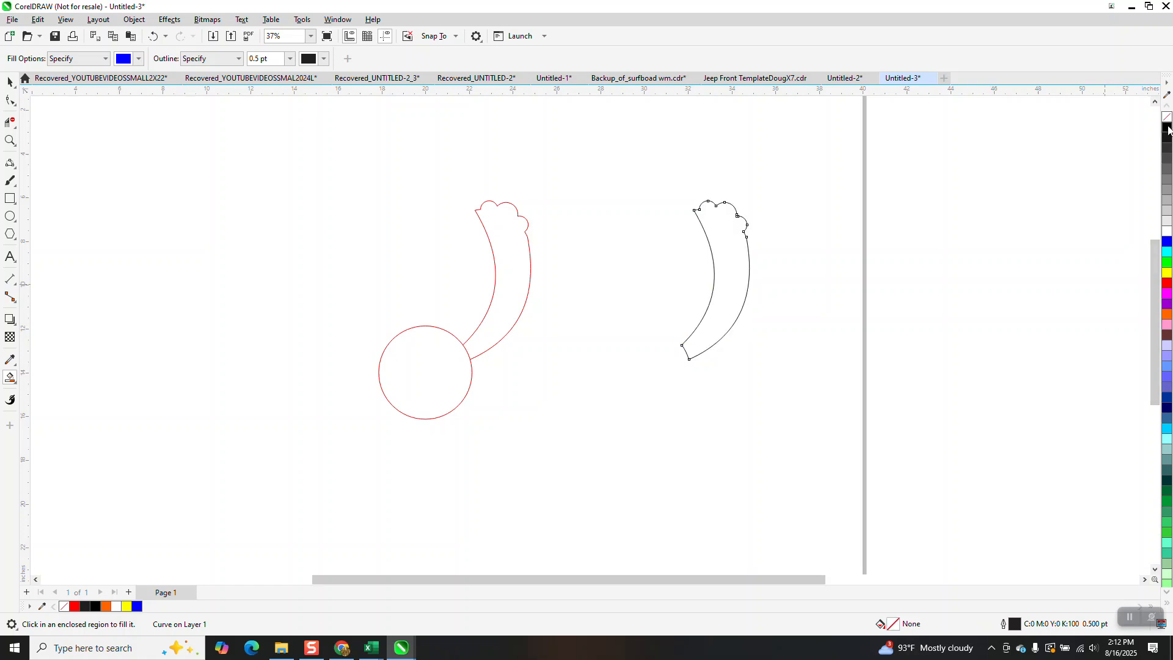
{"action": "left_click", "coordinate": [169, 20]}
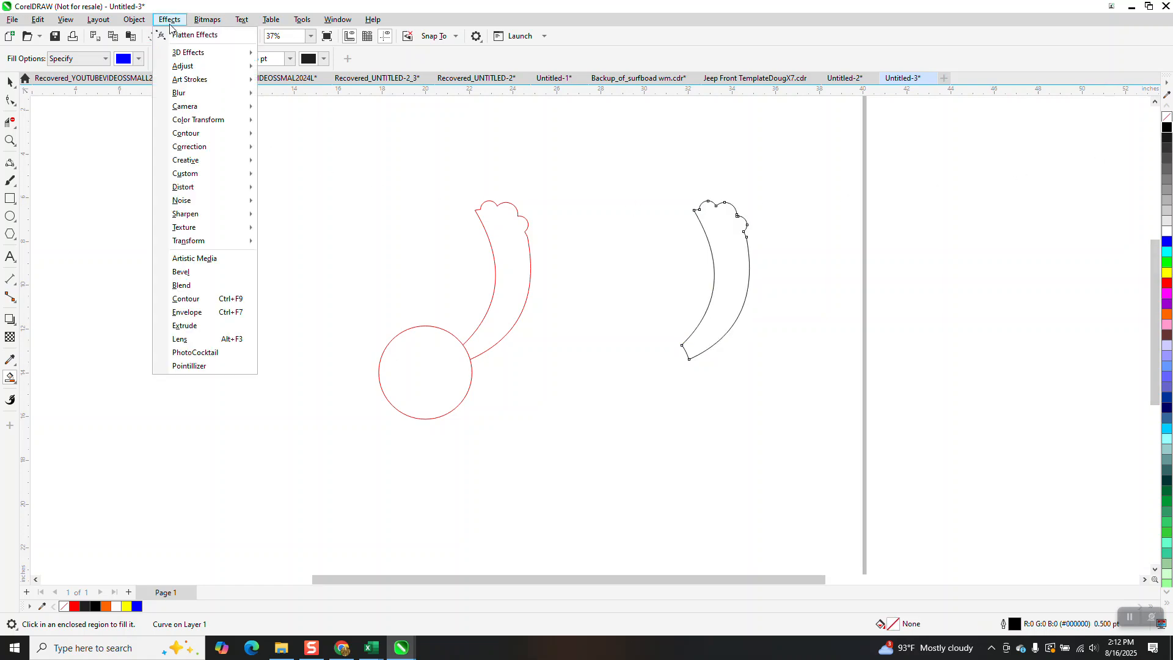
{"action": "left_click", "coordinate": [190, 299]}
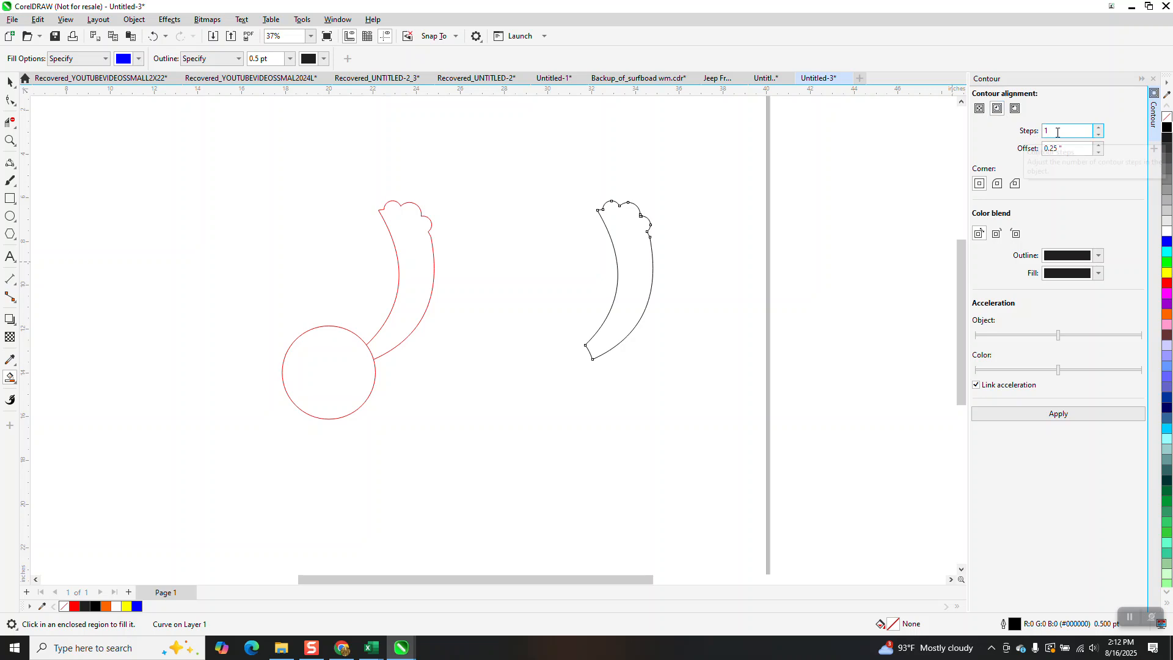
{"action": "left_click", "coordinate": [999, 186]}
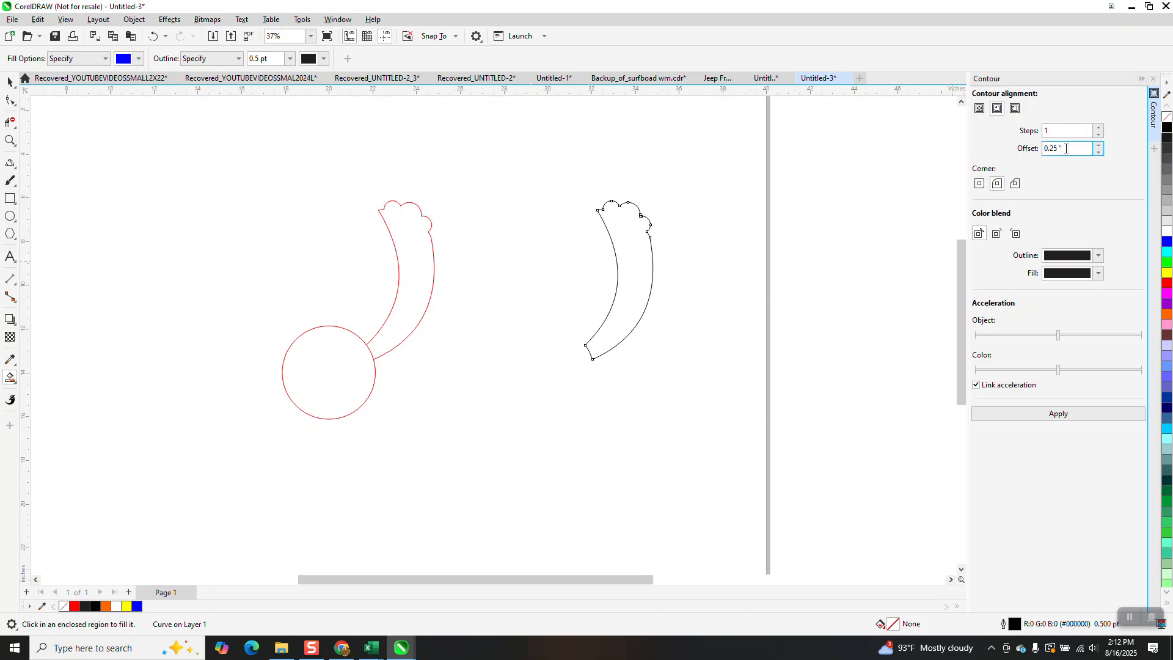
{"action": "left_click", "coordinate": [1064, 417]}
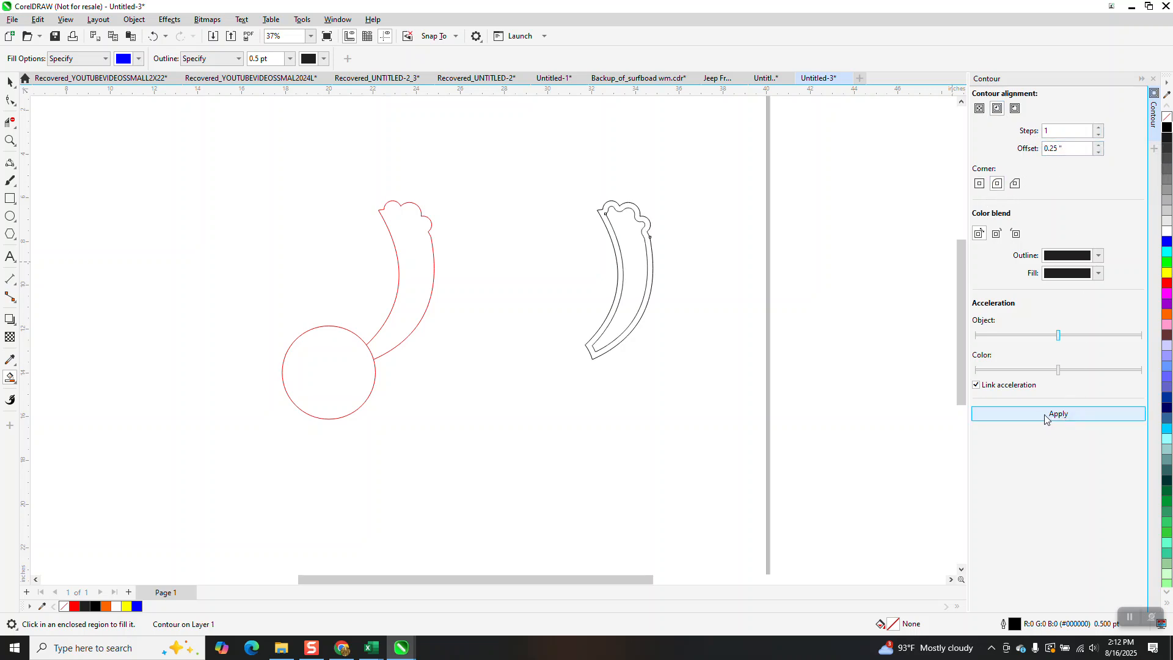
Break the contour apart so the inner outline is separate from the petal outline
{"action": "left_click", "coordinate": [9, 140]}
{"action": "left_click_drag", "start_coordinate": [521, 175], "coordinate": [685, 364]}
{"action": "left_click", "coordinate": [10, 81]}
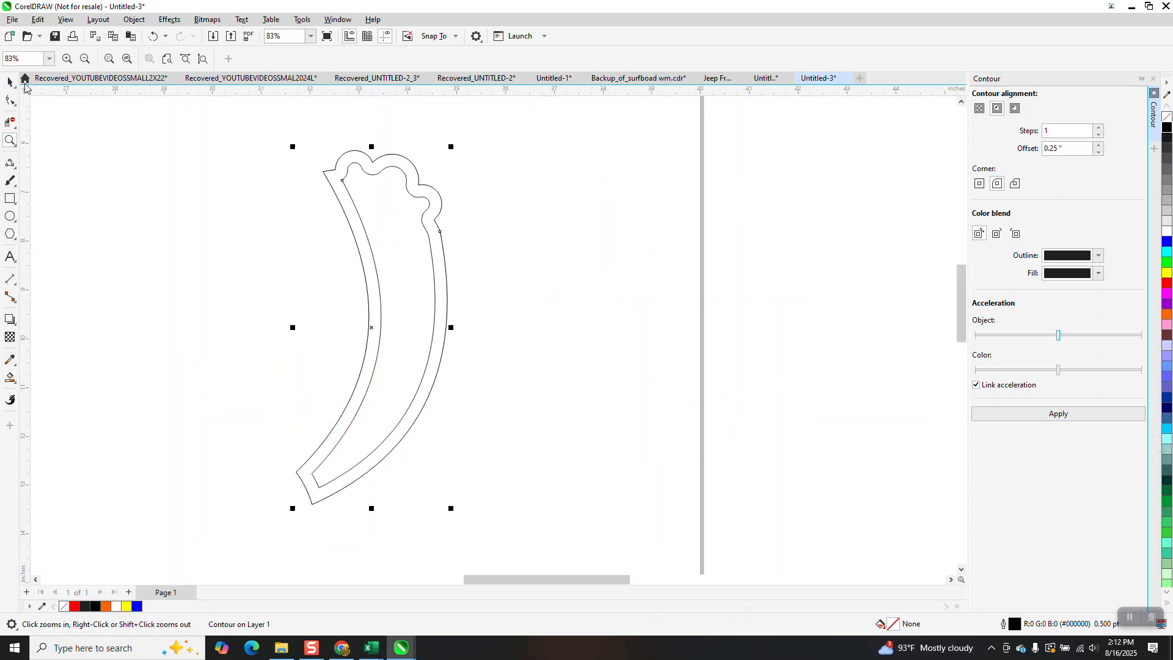
{"action": "left_click", "coordinate": [134, 19]}
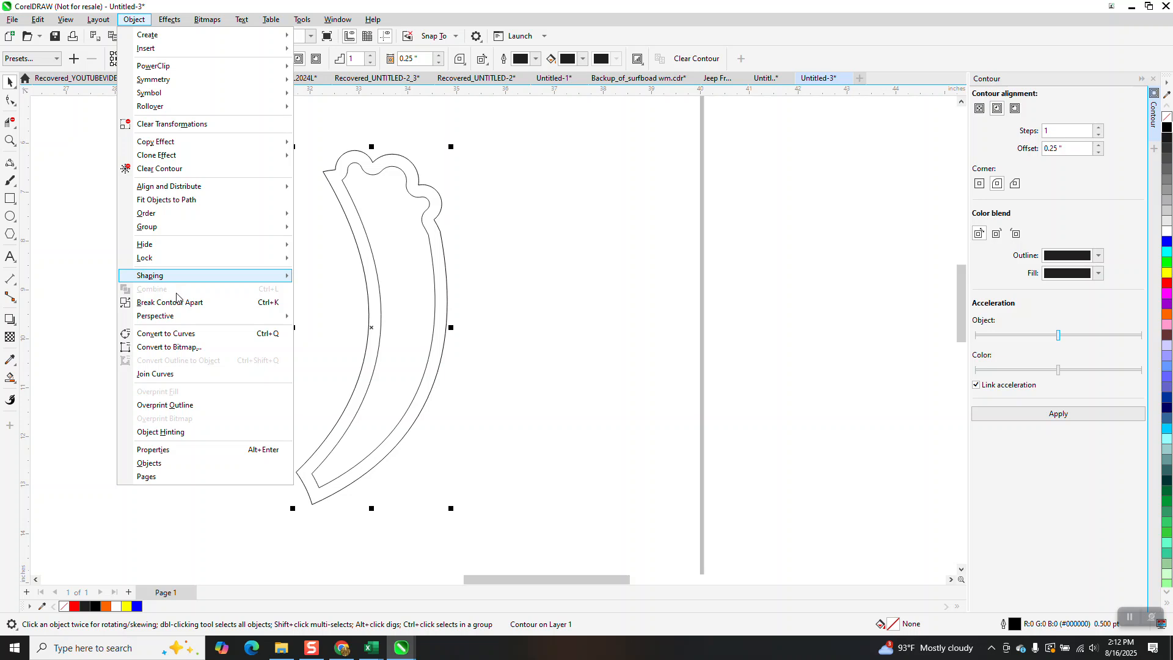
{"action": "left_click", "coordinate": [84, 219]}
Break the inner outline at both ends of its scalloped edge and delete its sides and base with Virtual Segment Delete
{"action": "left_click", "coordinate": [9, 100]}
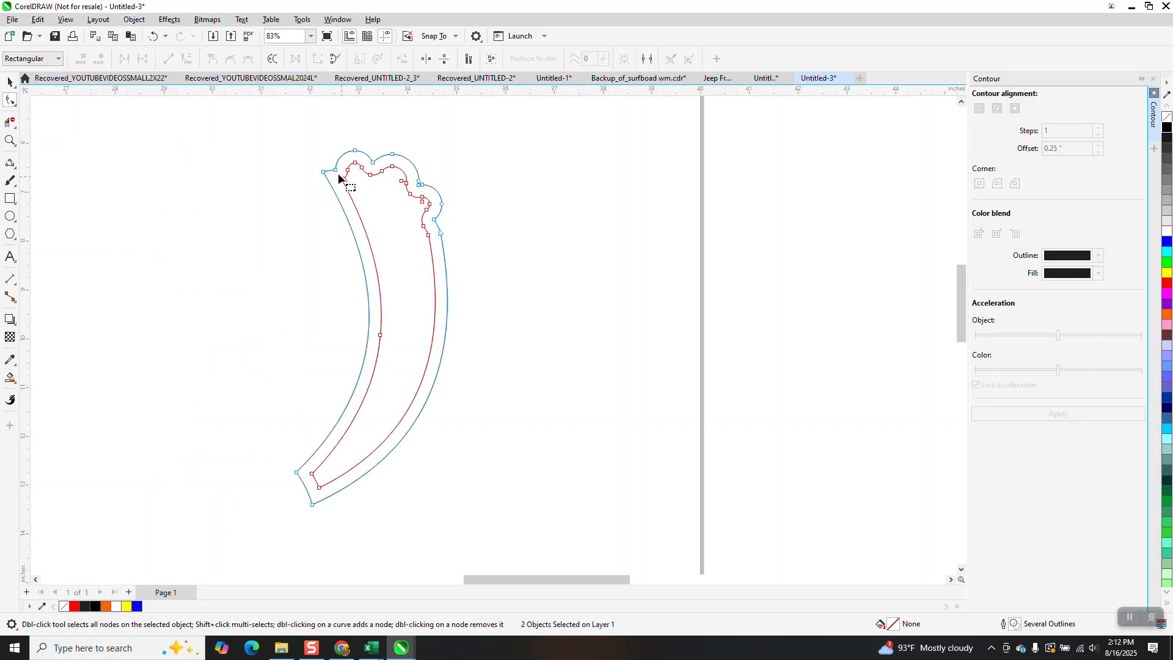
{"action": "left_click", "coordinate": [343, 179]}
{"action": "right_click", "coordinate": [342, 178]}
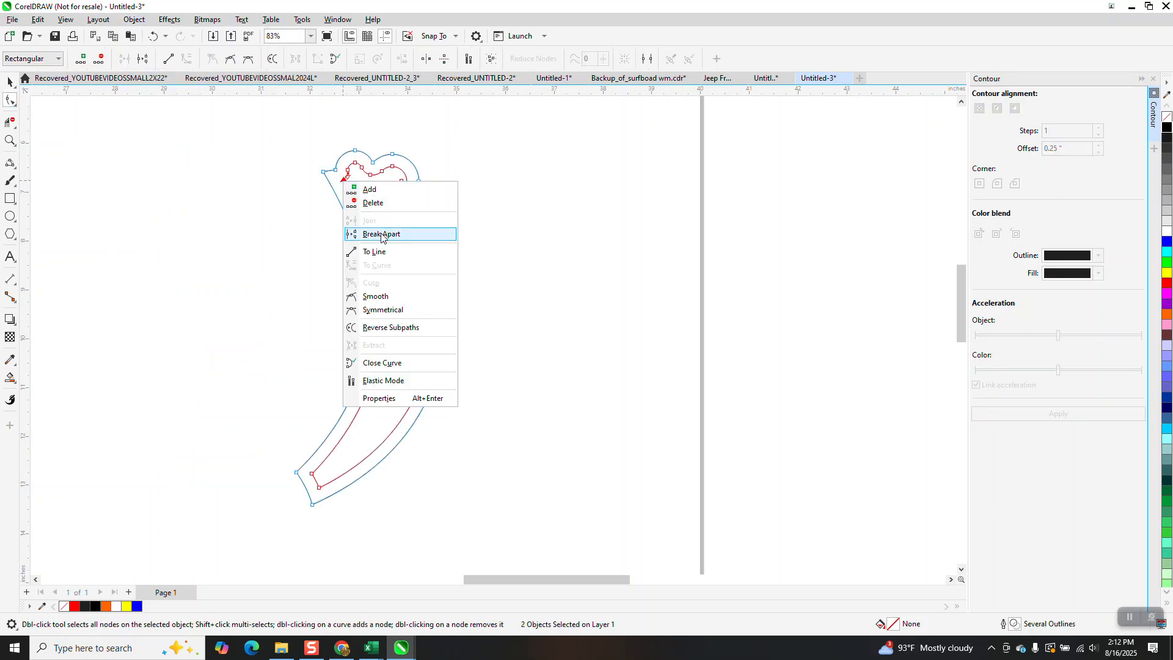
{"action": "left_click", "coordinate": [396, 227]}
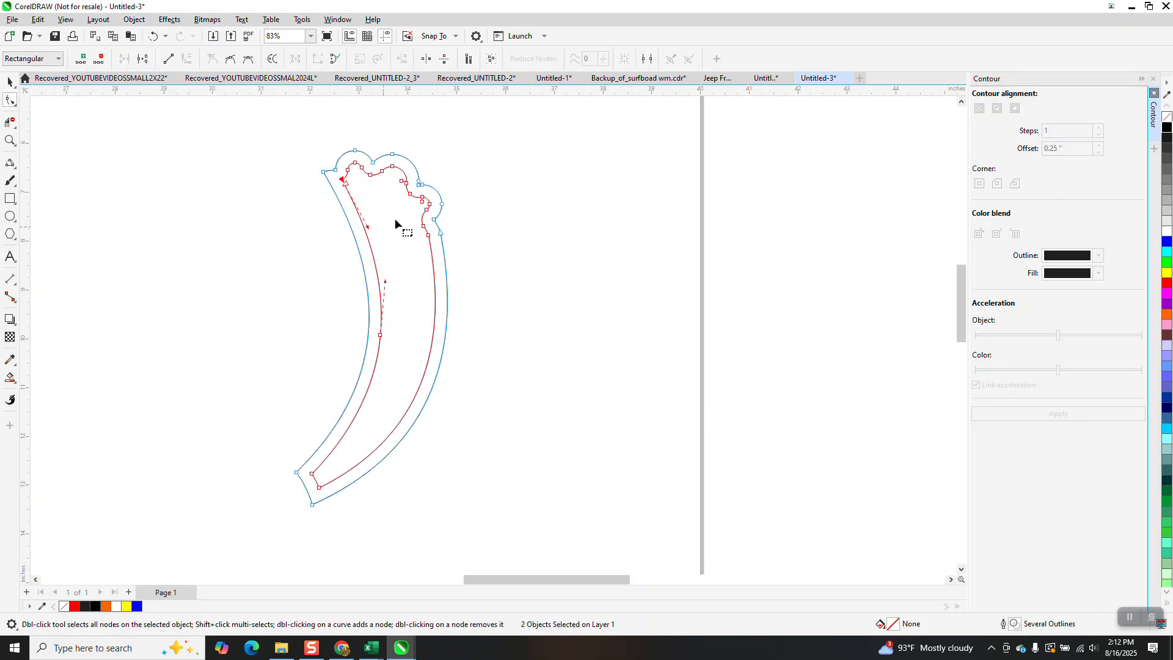
{"action": "right_click", "coordinate": [427, 210]}
{"action": "left_click", "coordinate": [466, 264]}
{"action": "left_click", "coordinate": [10, 122]}
{"action": "left_click", "coordinate": [360, 215]}
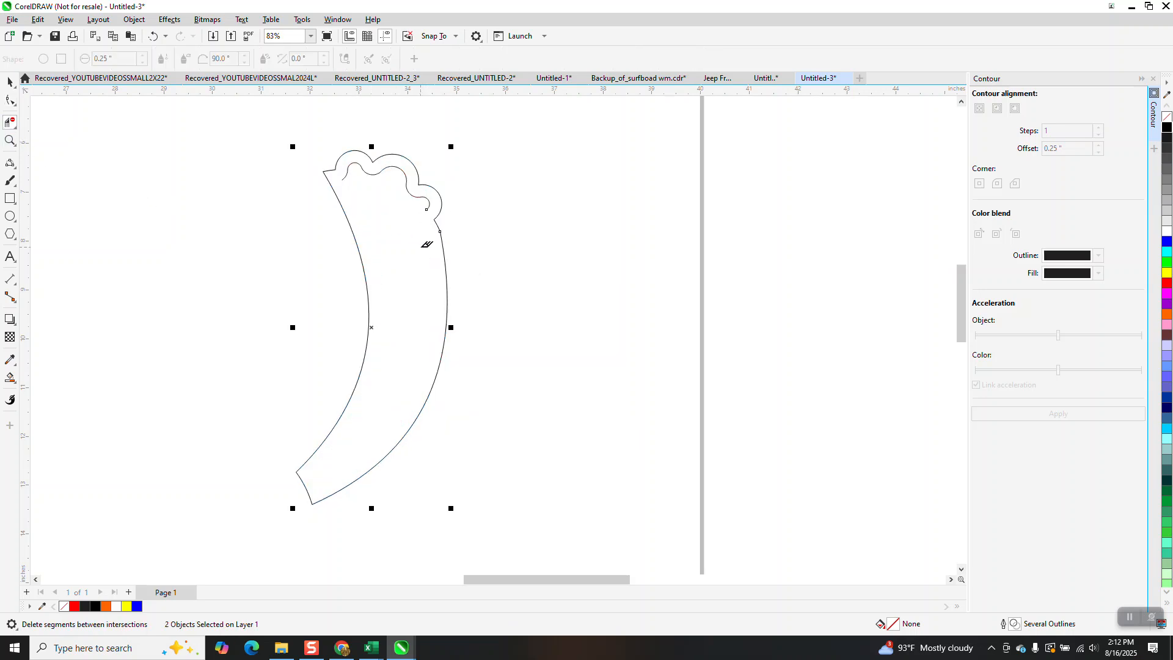
Move the remaining inner scalloped line 10 inches to the right, clear of the petal
{"action": "left_click", "coordinate": [10, 82]}
{"action": "left_click", "coordinate": [343, 120]}
{"action": "left_click", "coordinate": [390, 168]}
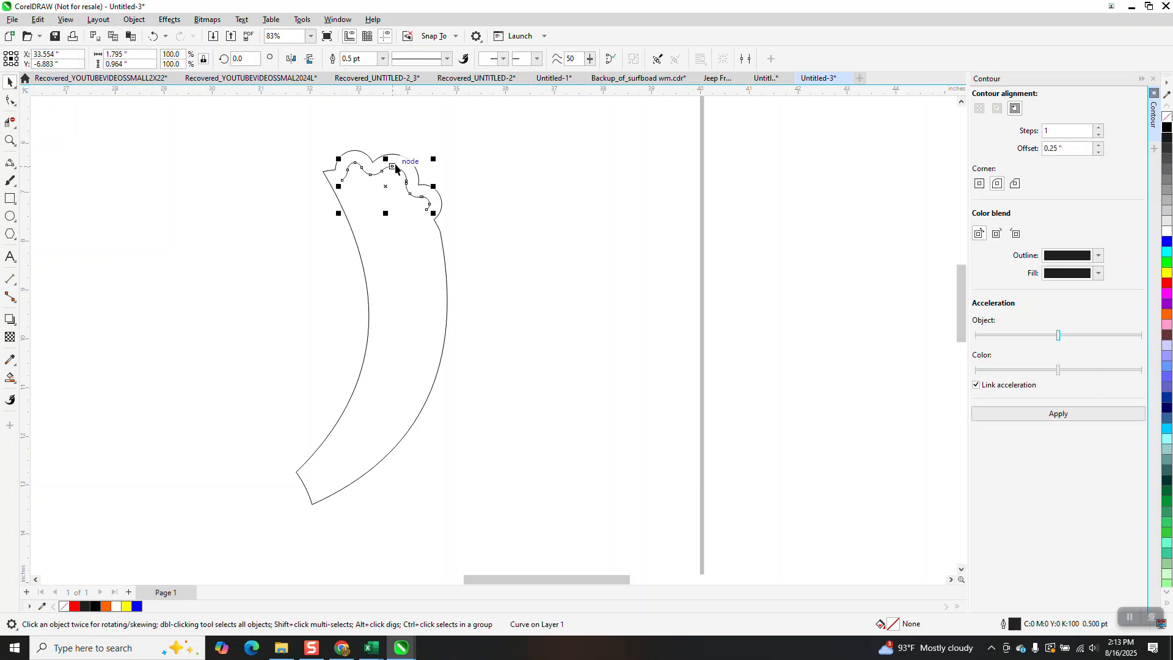
{"action": "key", "text": "shift+Right"}
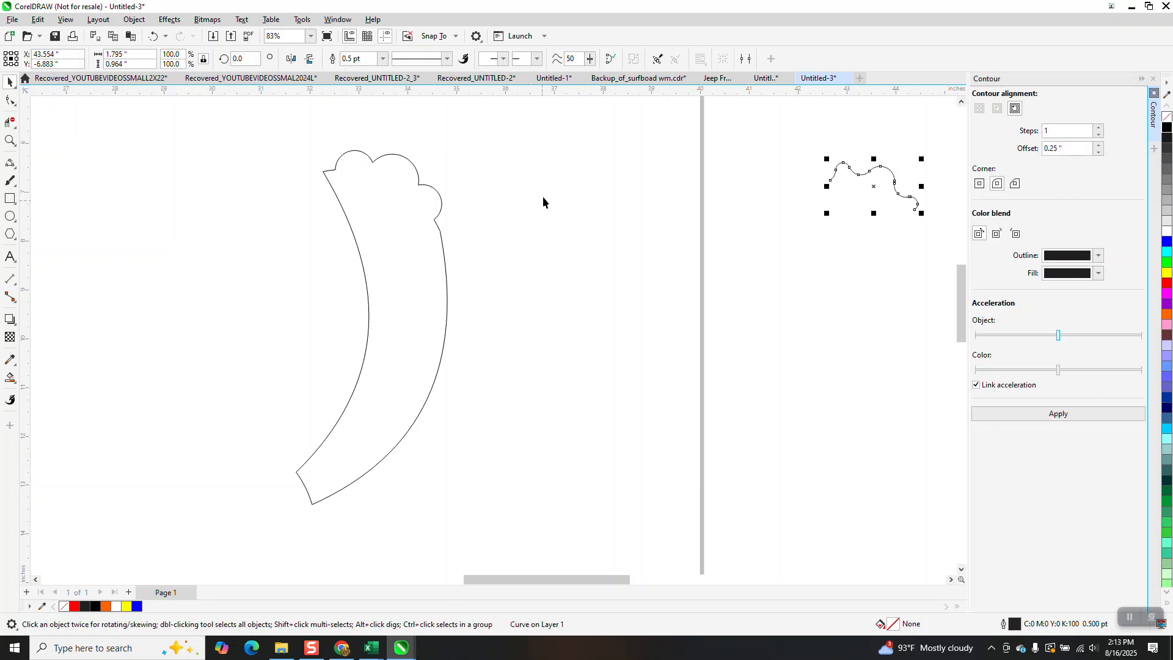
Give the scalloped line a 16 pt white outline with round line caps
{"action": "left_click", "coordinate": [383, 59]}
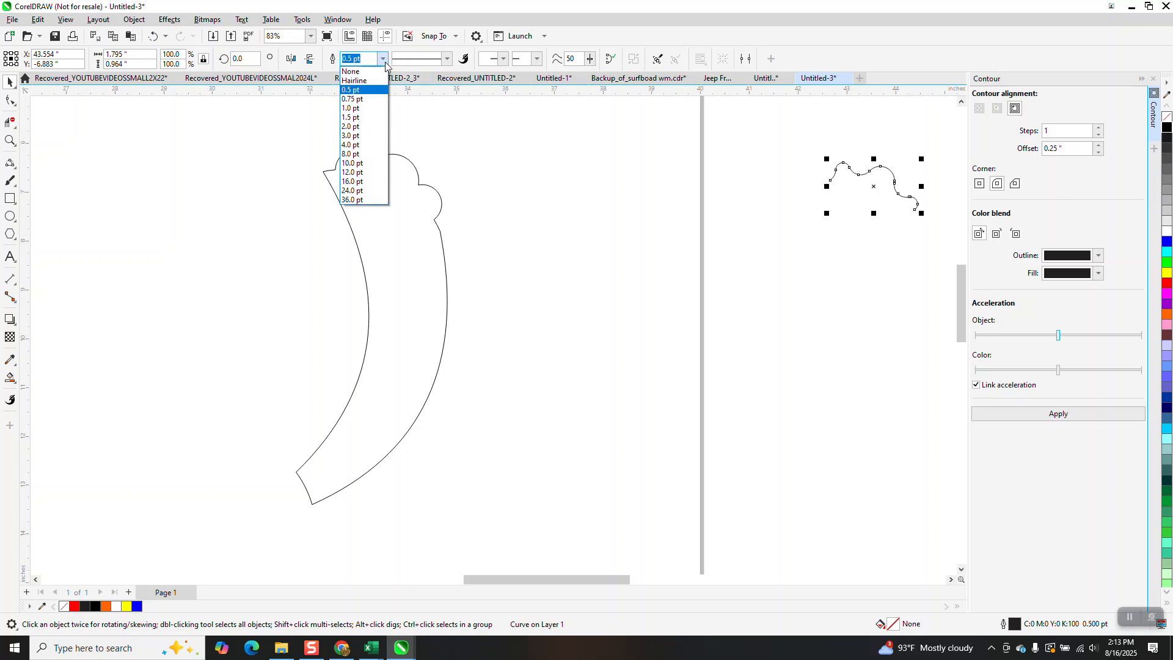
{"action": "left_click", "coordinate": [365, 182]}
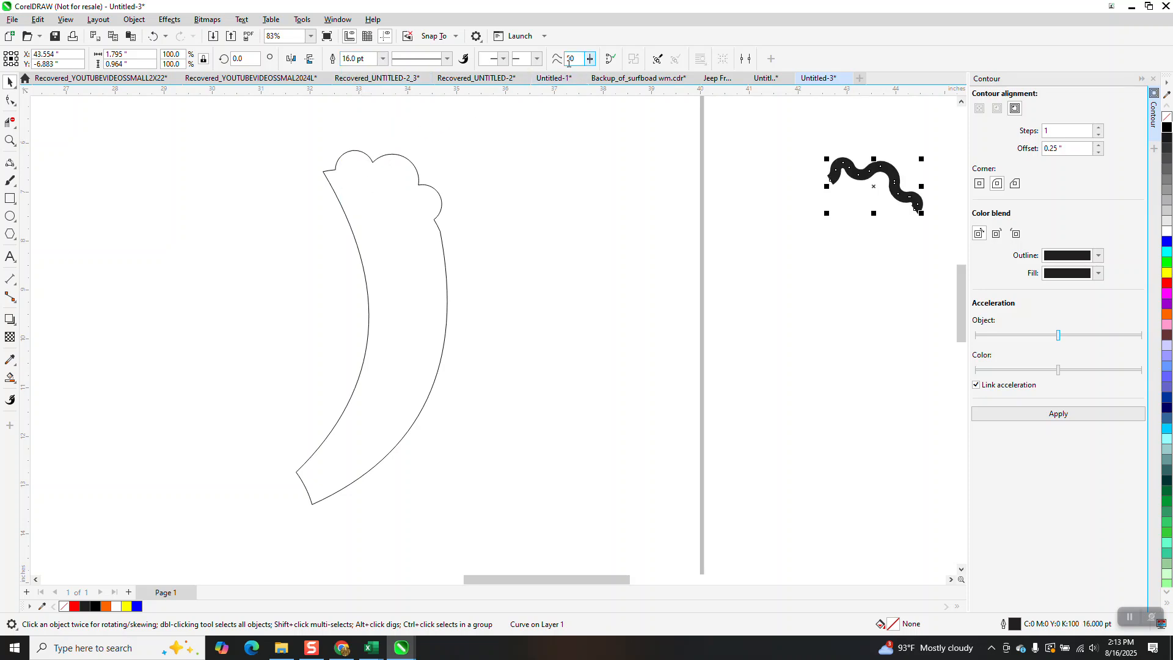
{"action": "key", "text": "F12"}
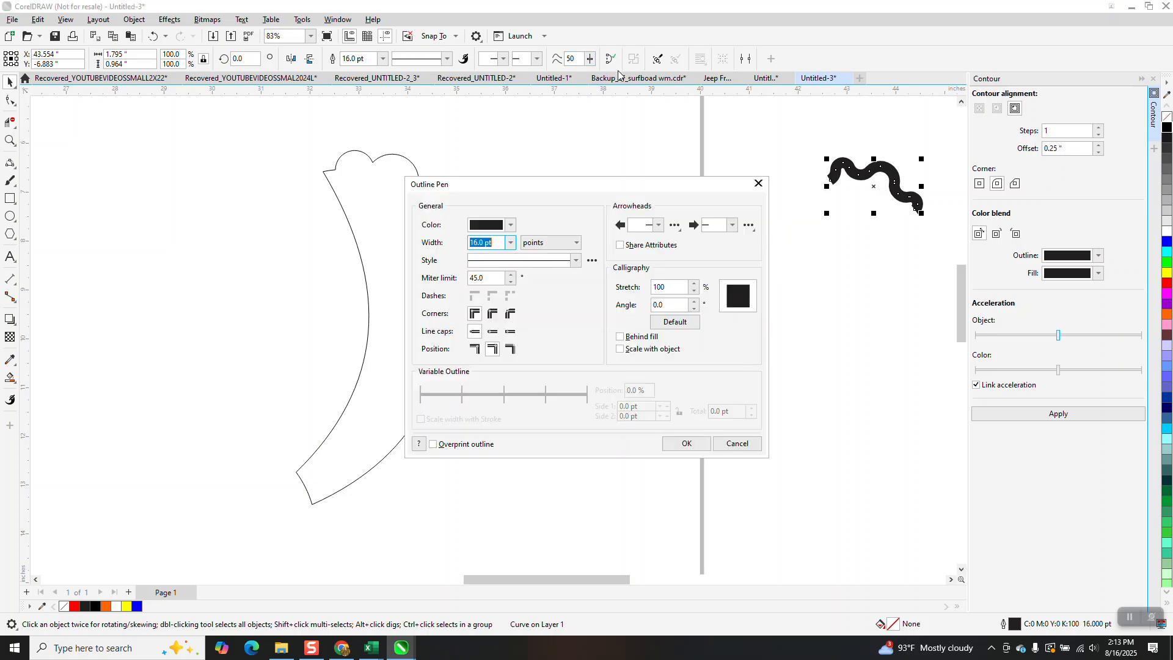
{"action": "left_click", "coordinate": [492, 332]}
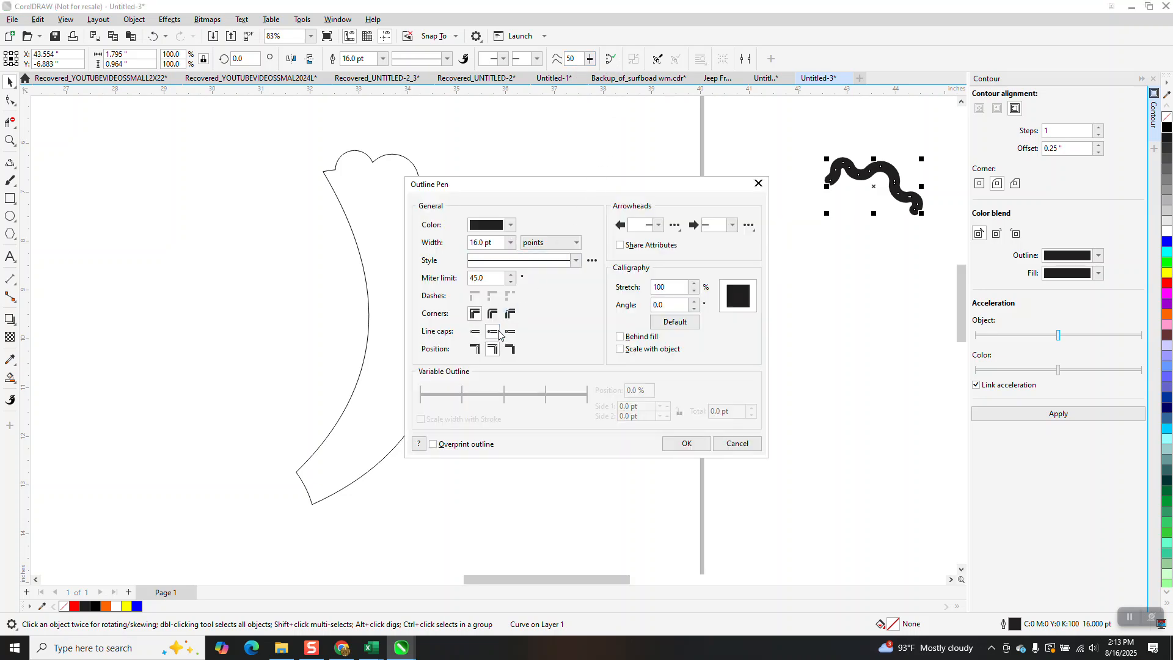
{"action": "left_click", "coordinate": [687, 445]}
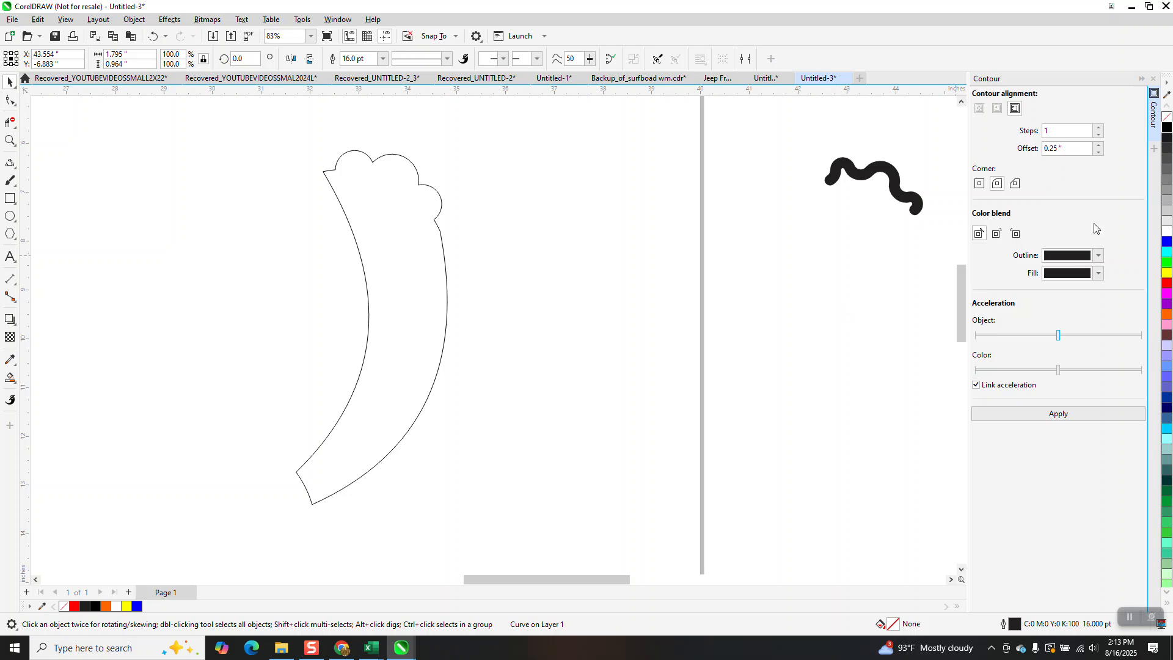
{"action": "right_click", "coordinate": [1165, 235]}
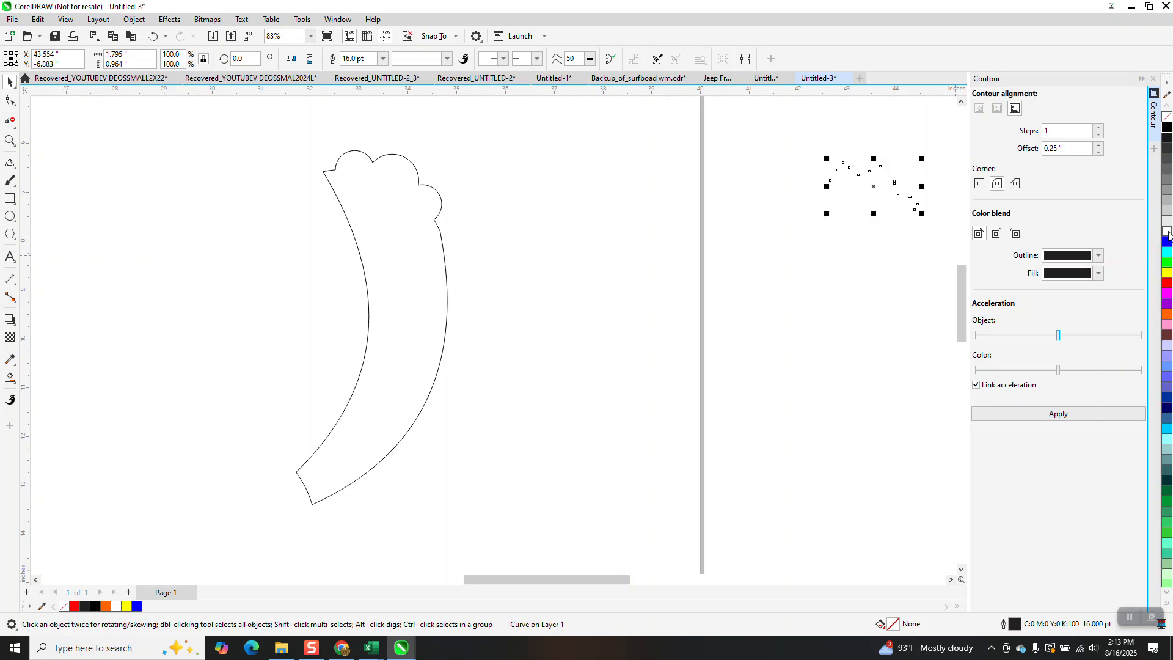
Draw a rectangle about 2.27 by 2.19 inches around the white scalloped line, fill it blue and place it behind the line
{"action": "left_click", "coordinate": [8, 199]}
{"action": "mouse_move", "coordinate": [822, 144]}
{"action": "left_mouse_down"}
{"action": "mouse_move", "coordinate": [866, 211]}
{"action": "mouse_move", "coordinate": [933, 251]}
{"action": "left_mouse_up"}
{"action": "left_click", "coordinate": [1167, 243]}
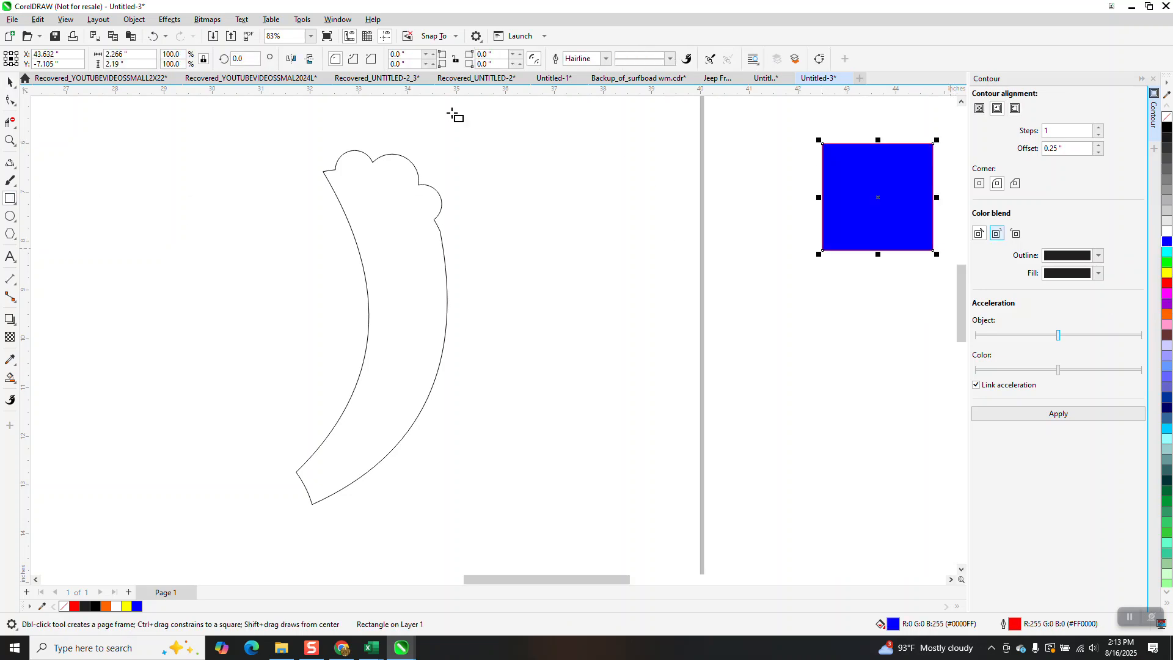
{"action": "left_click", "coordinate": [134, 19]}
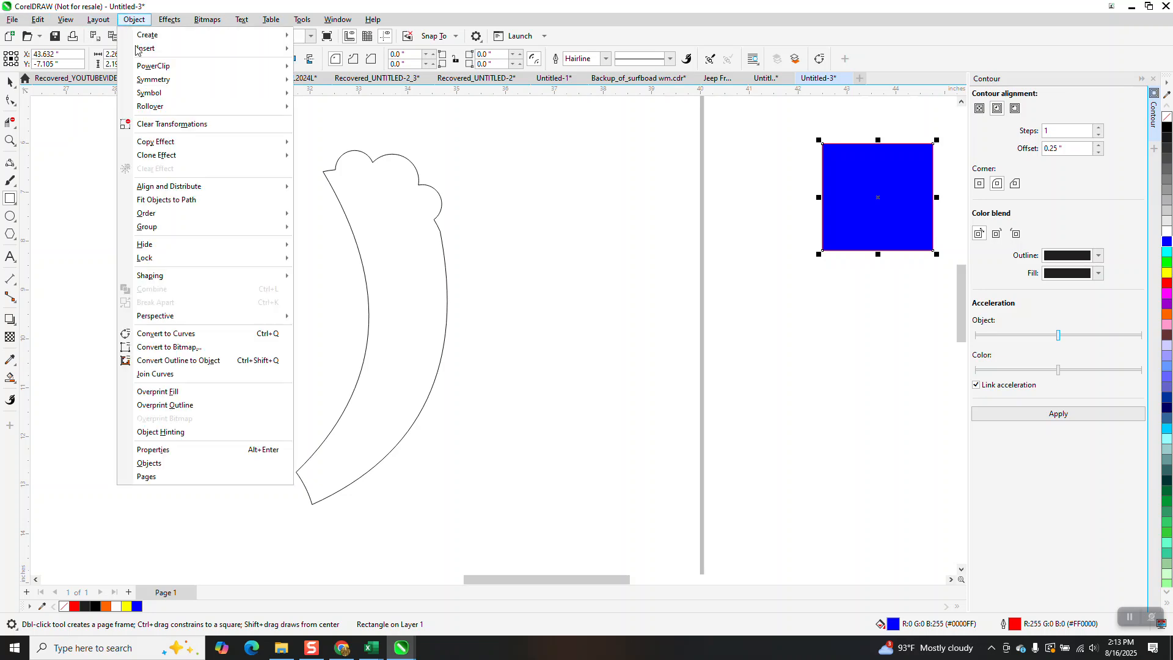
{"action": "mouse_move", "coordinate": [171, 218]}
{"action": "left_click", "coordinate": [341, 229]}
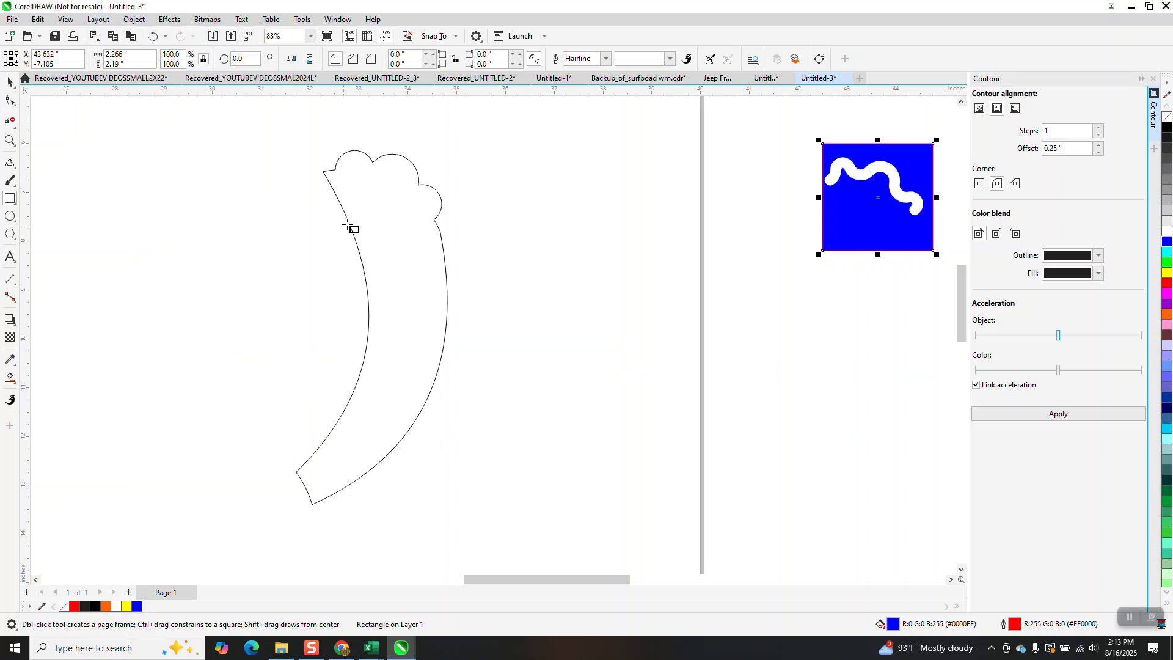
Apply a Gaussian Blur with a radius of 10.6 to the white scalloped line
{"action": "left_click", "coordinate": [9, 83]}
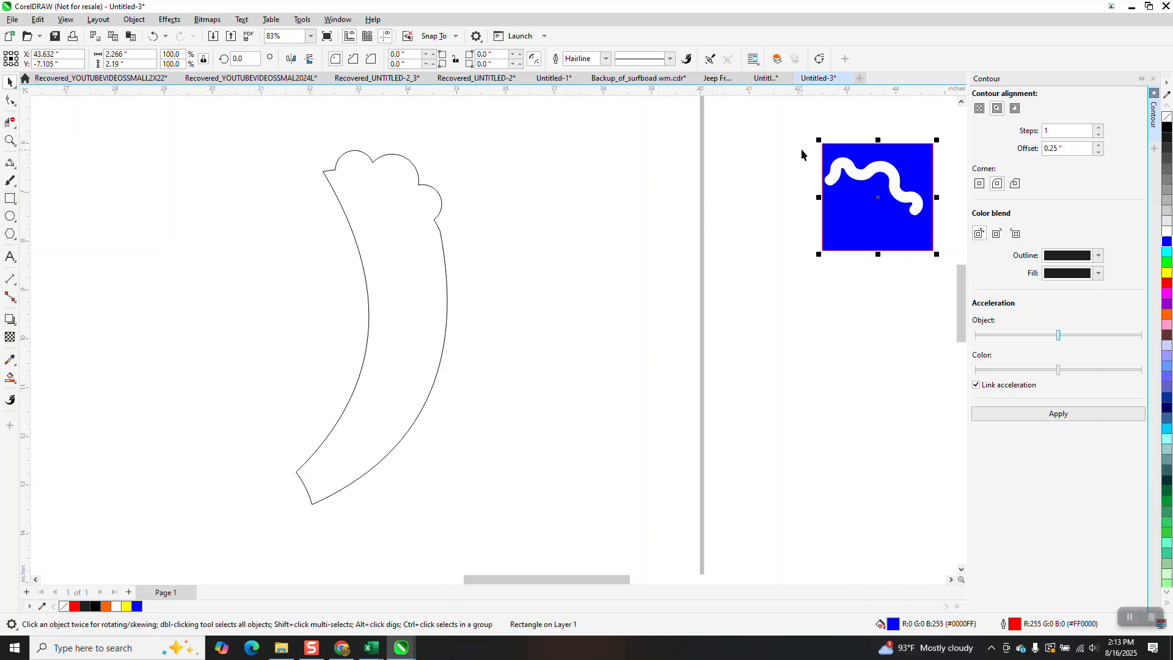
{"action": "left_click", "coordinate": [10, 141]}
{"action": "left_click_drag", "start_coordinate": [788, 138], "coordinate": [948, 262]}
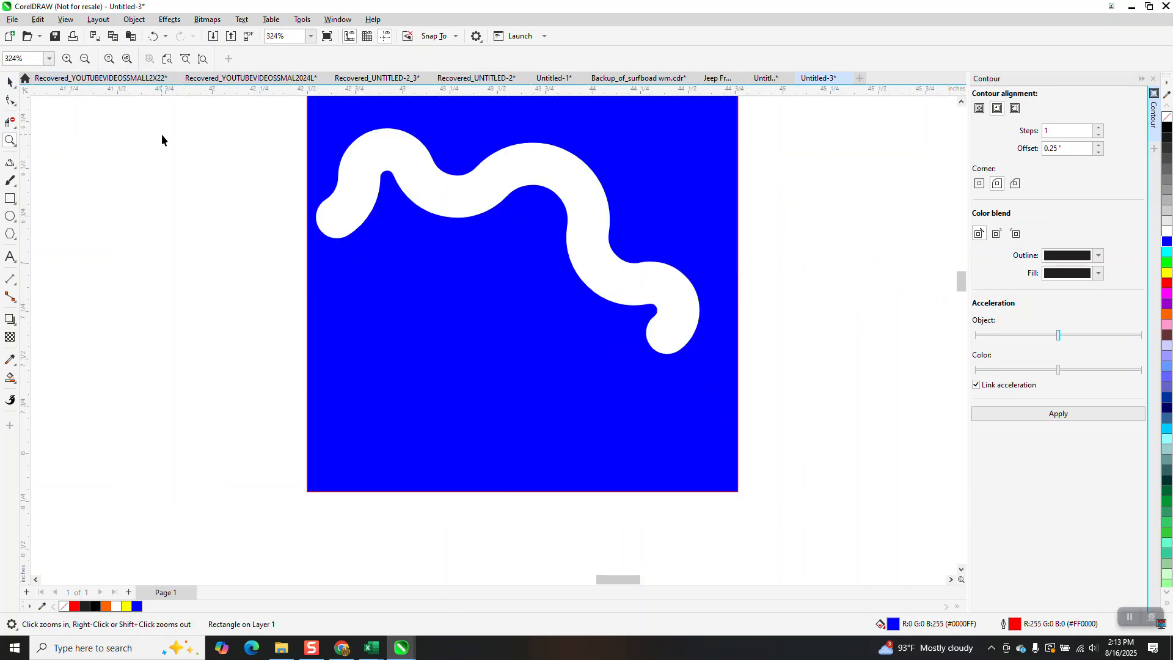
{"action": "key", "text": "space"}
{"action": "left_click", "coordinate": [427, 181]}
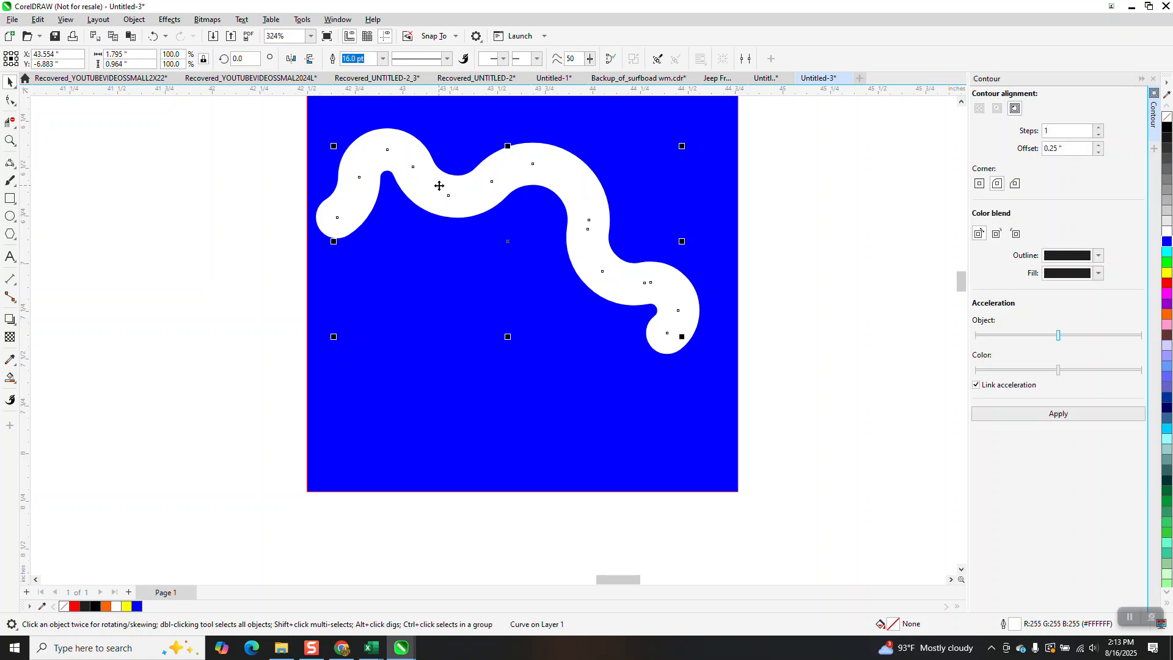
{"action": "left_click", "coordinate": [172, 20]}
{"action": "mouse_move", "coordinate": [194, 94]}
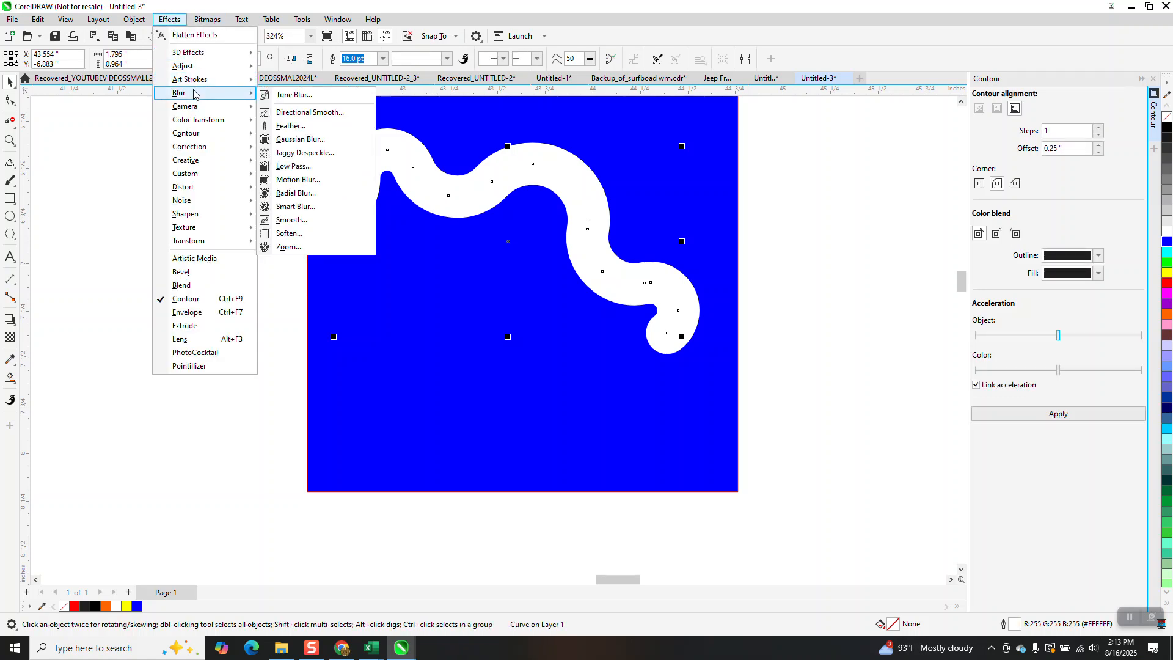
{"action": "left_click", "coordinate": [285, 139]}
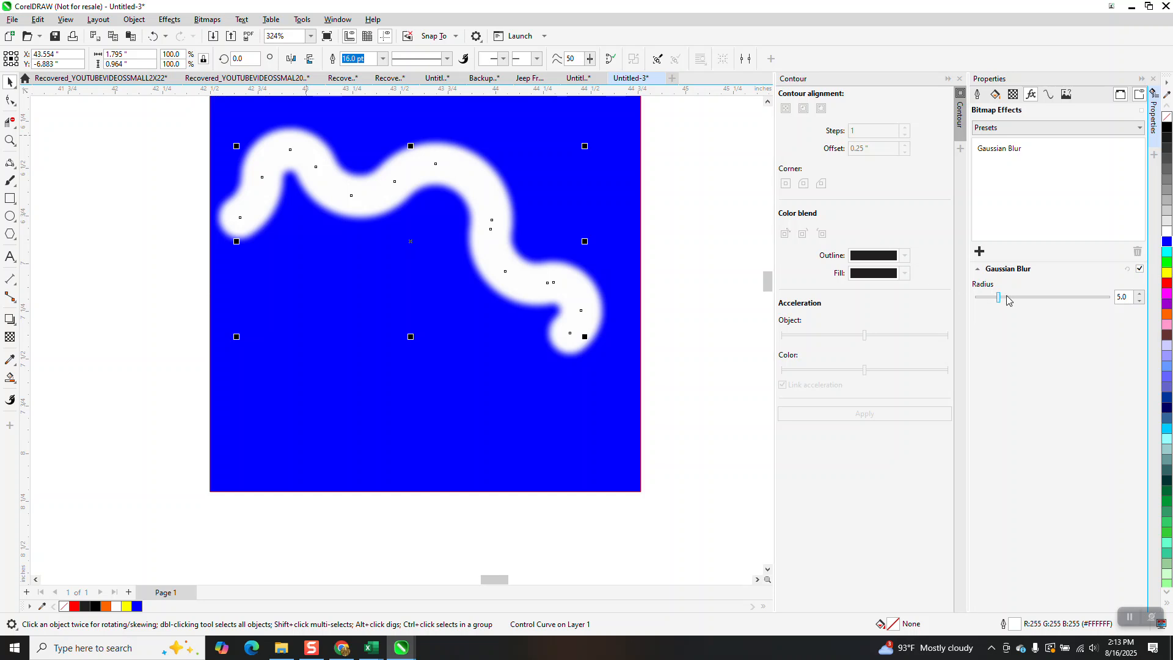
{"action": "left_click_drag", "start_coordinate": [1005, 300], "coordinate": [1014, 300]}
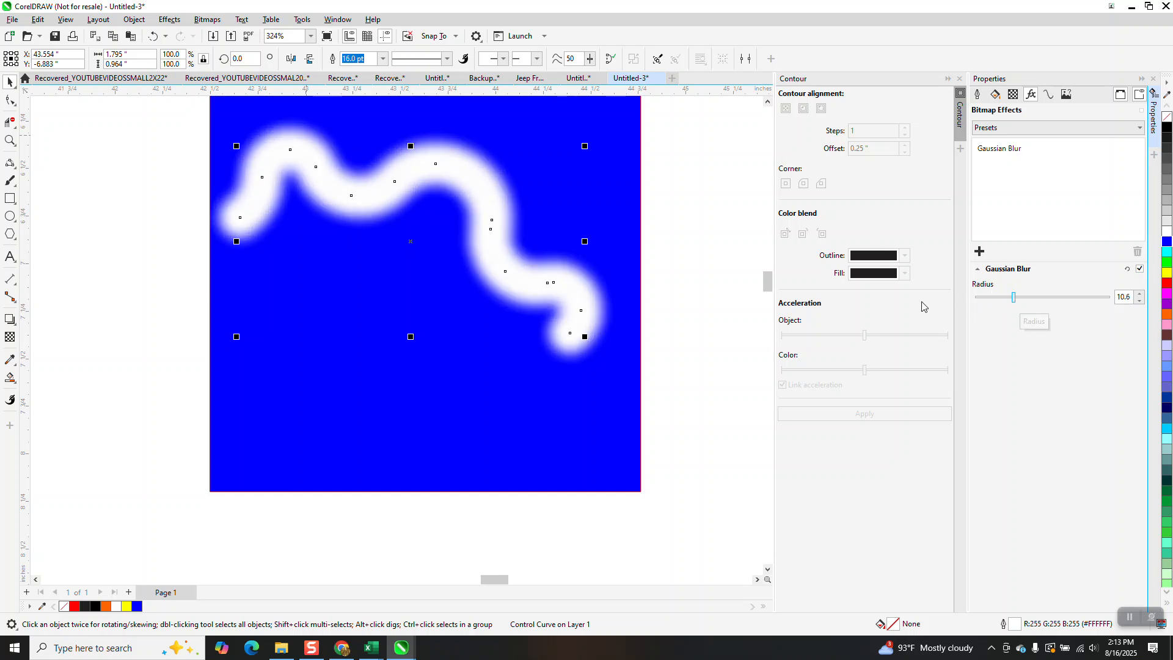
{"action": "scroll", "coordinate": [680, 278], "scroll_direction": "down", "scroll_amount": 3}
{"action": "scroll", "coordinate": [669, 263], "scroll_direction": "down", "scroll_amount": 3}
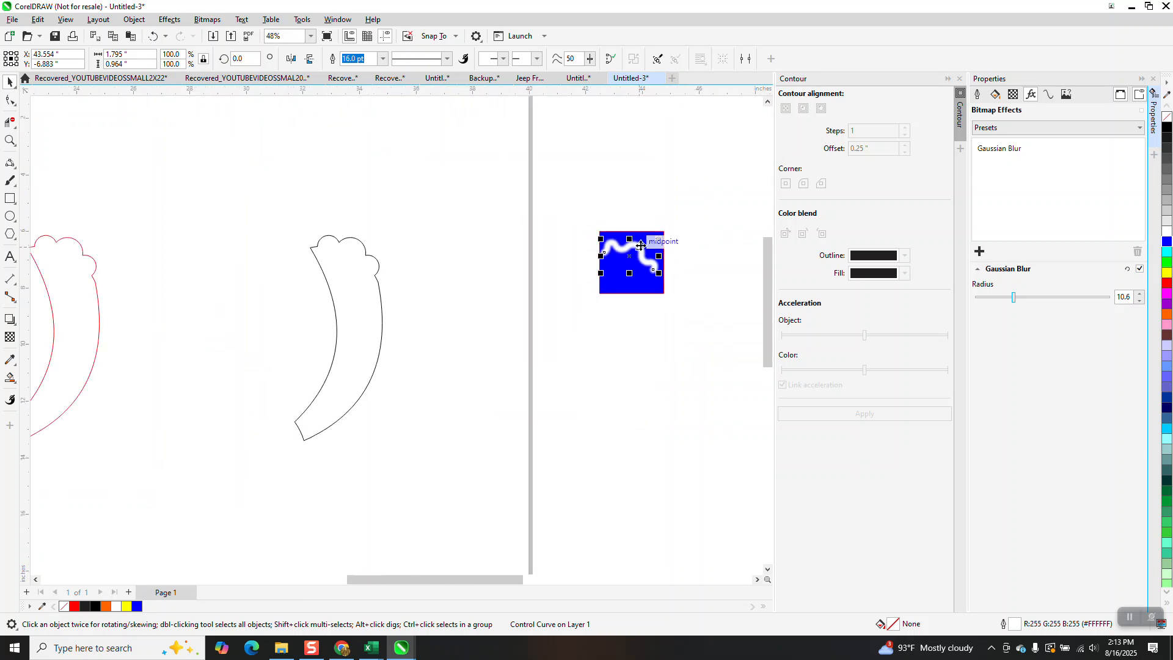
Delete the leftover red scallops and the two red side curves above the circle, keeping only the circle
{"action": "left_click_drag", "start_coordinate": [170, 221], "coordinate": [229, 287]}
{"action": "key", "text": "Delete"}
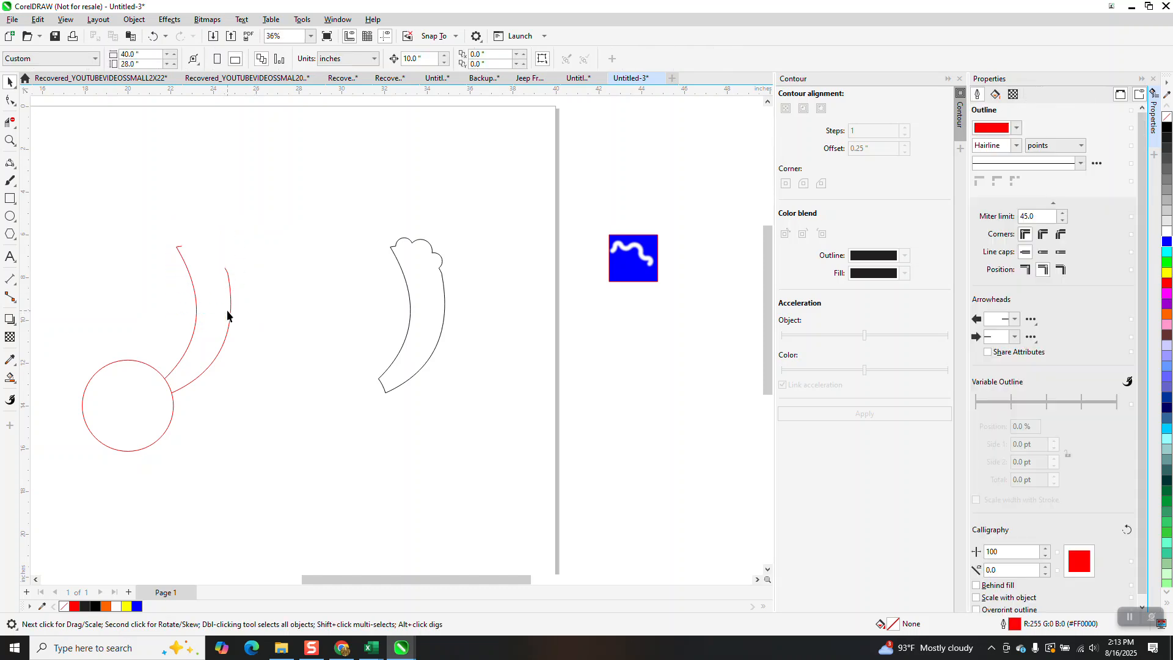
{"action": "left_click", "coordinate": [228, 311]}
{"action": "key", "text": "Delete"}
{"action": "left_click", "coordinate": [197, 306]}
{"action": "key", "text": "Delete"}
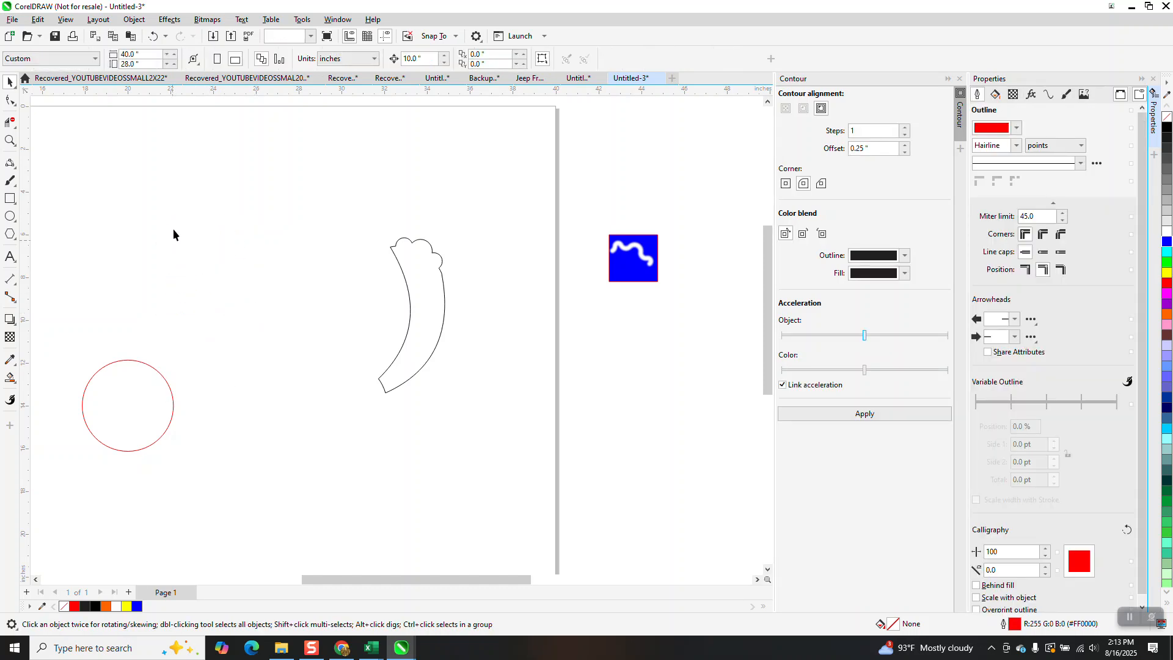
Move the black petal outline 10 inches left onto the circle's edge and smart-fill it with orange
{"action": "left_click", "coordinate": [410, 320]}
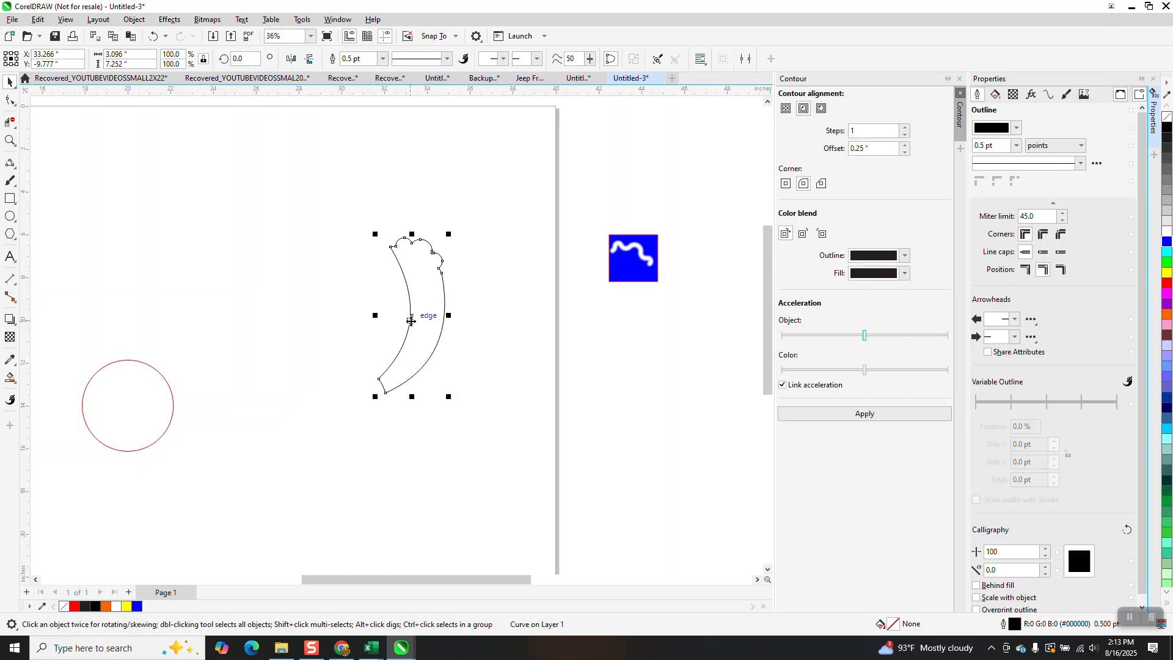
{"action": "key", "text": "Left"}
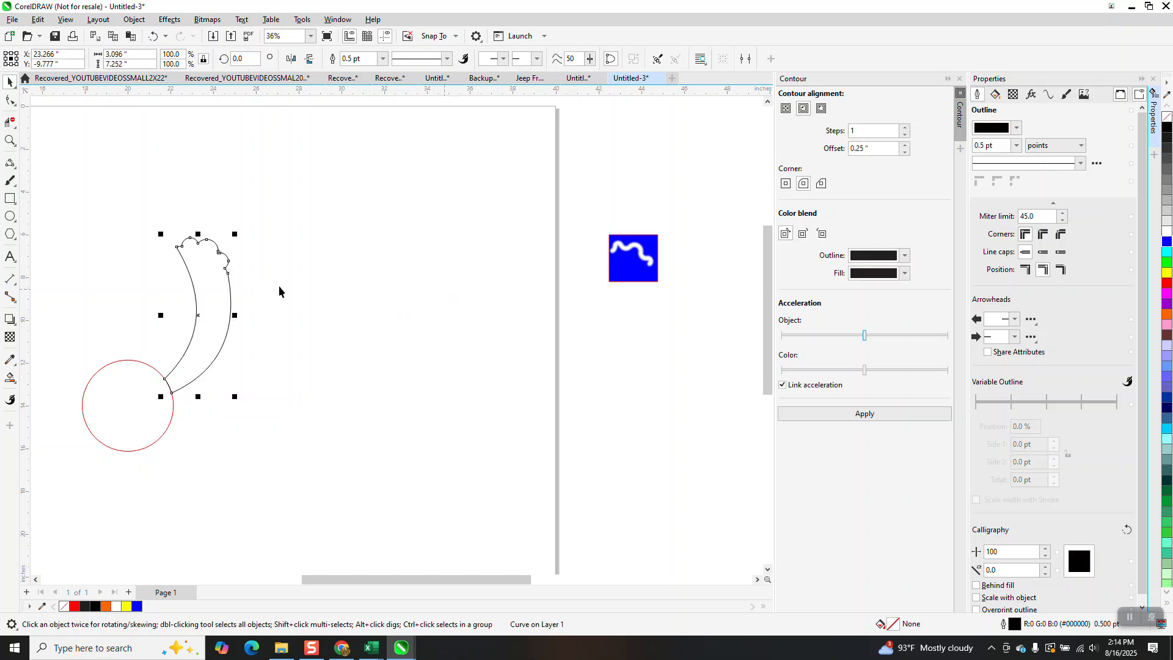
{"action": "left_click", "coordinate": [10, 378]}
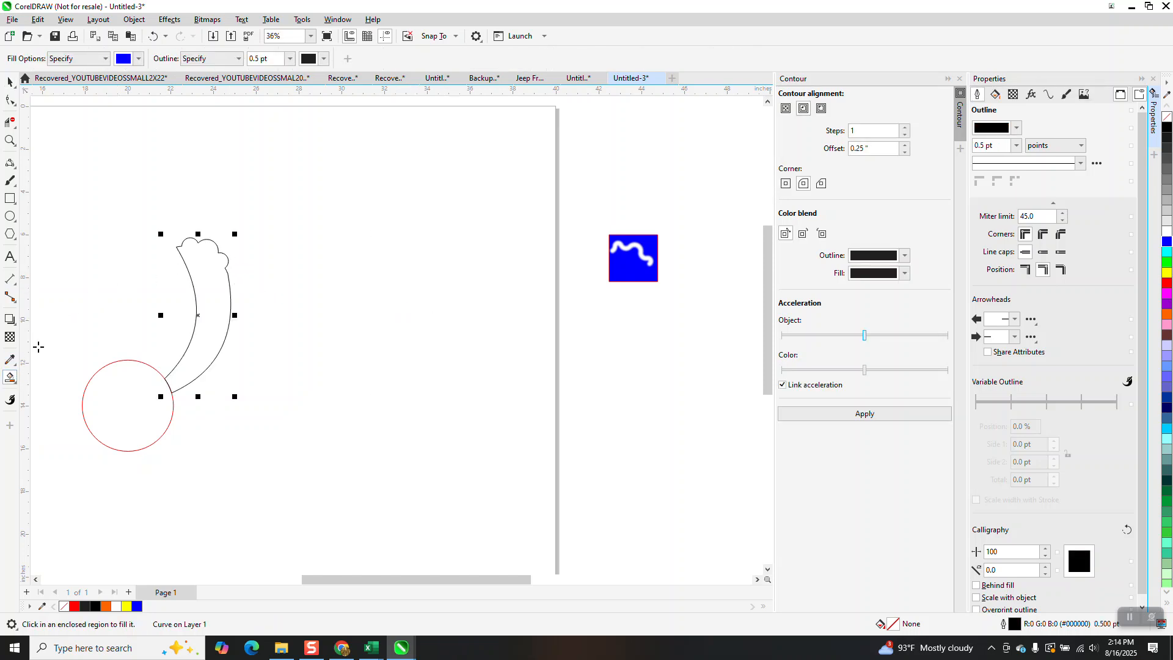
{"action": "left_click", "coordinate": [138, 58]}
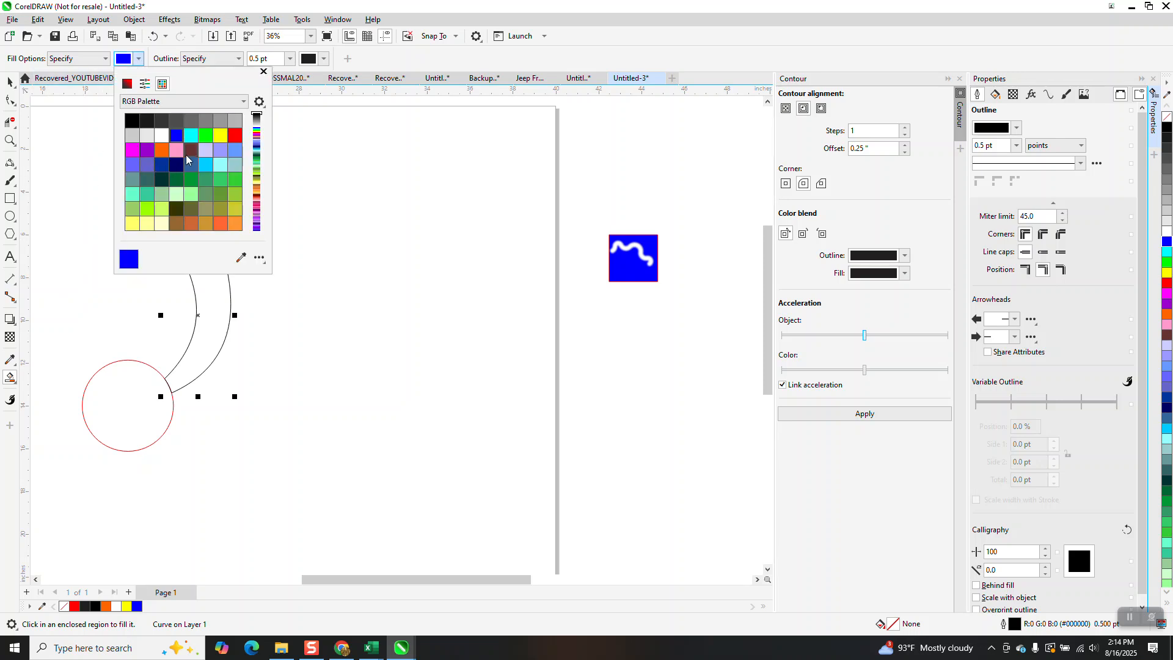
{"action": "left_click", "coordinate": [161, 149]}
{"action": "left_click", "coordinate": [214, 301]}
{"action": "left_click", "coordinate": [215, 302]}
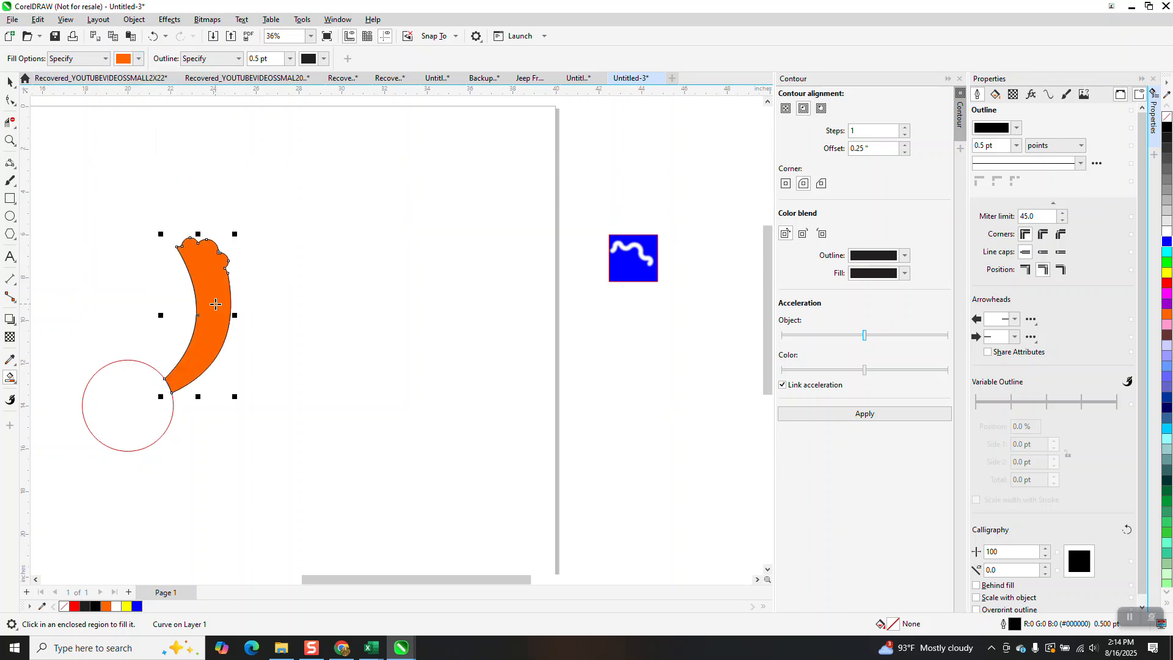
Send the orange petal to the back of the page and deselect it
{"action": "left_click", "coordinate": [10, 84]}
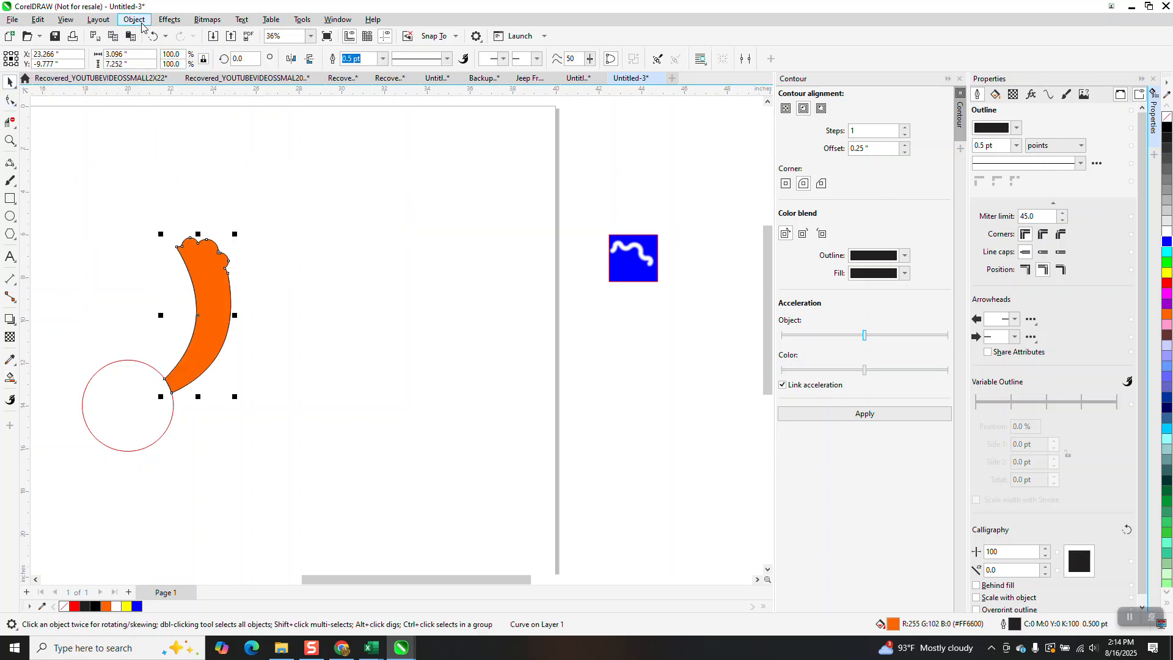
{"action": "left_click", "coordinate": [135, 20]}
{"action": "mouse_move", "coordinate": [146, 215]}
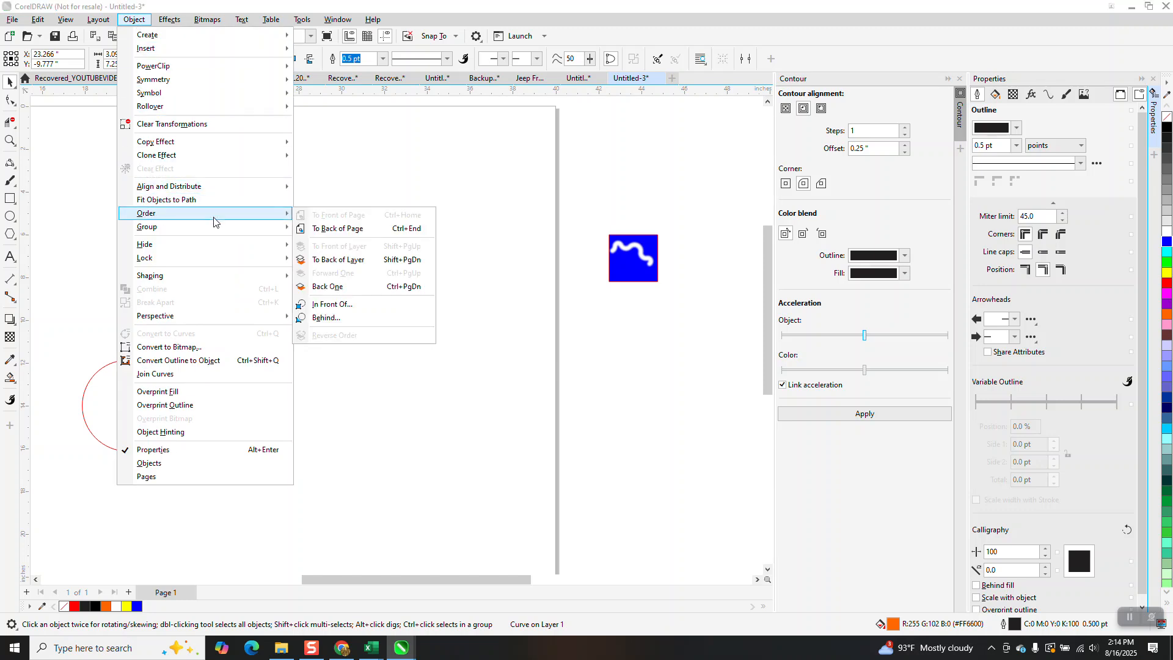
{"action": "left_click", "coordinate": [320, 226]}
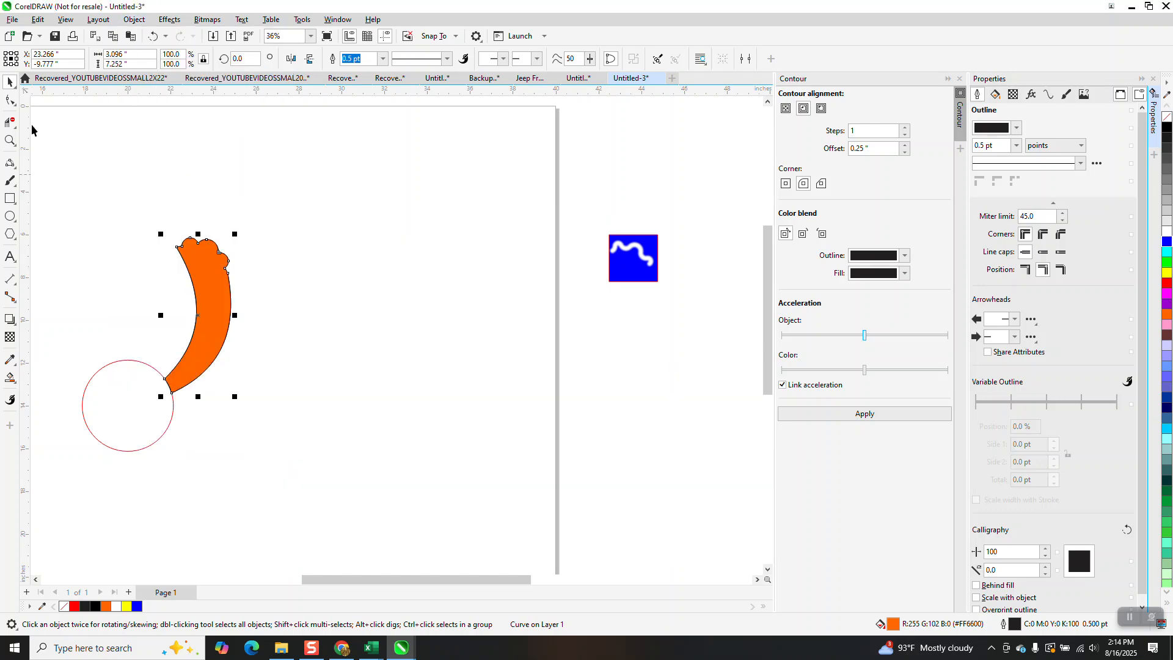
{"action": "left_click", "coordinate": [176, 129]}
Move the blurred white scalloped line 20 inches left onto the petal's scalloped tip and check it up close
{"action": "left_click", "coordinate": [640, 253]}
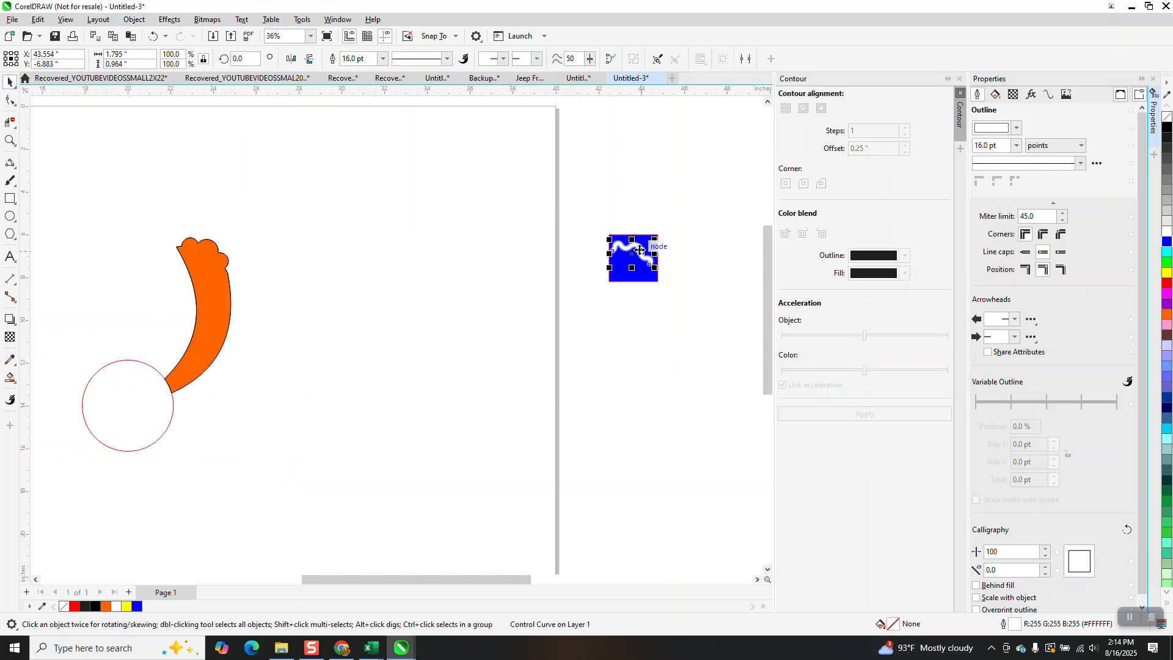
{"action": "key", "text": "Left"}
{"action": "key", "text": "Left"}
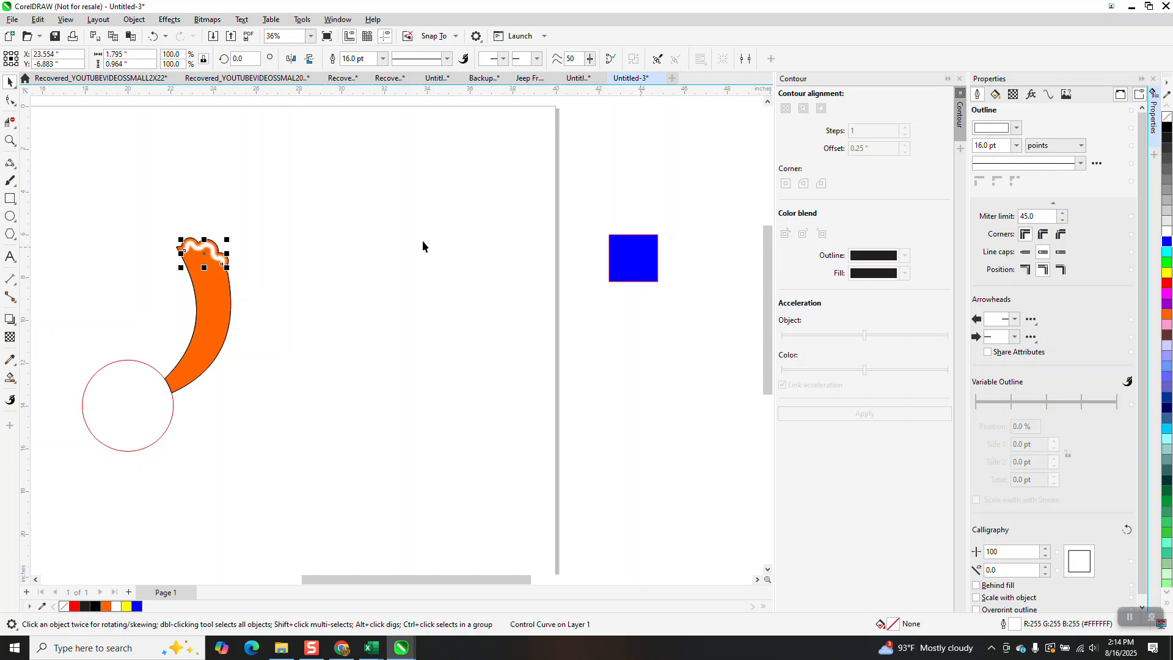
{"action": "left_click", "coordinate": [9, 141]}
{"action": "left_click_drag", "start_coordinate": [126, 199], "coordinate": [321, 327]}
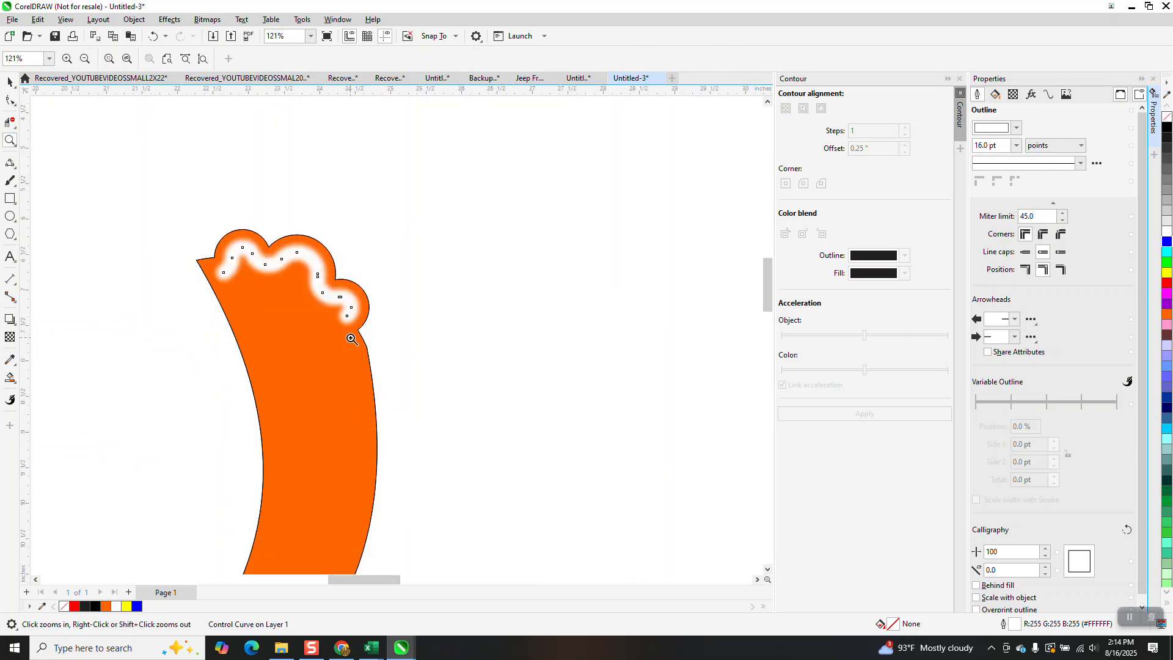
{"action": "left_click_drag", "start_coordinate": [156, 181], "coordinate": [460, 402]}
{"action": "scroll", "coordinate": [380, 290], "scroll_direction": "down", "scroll_amount": 2}
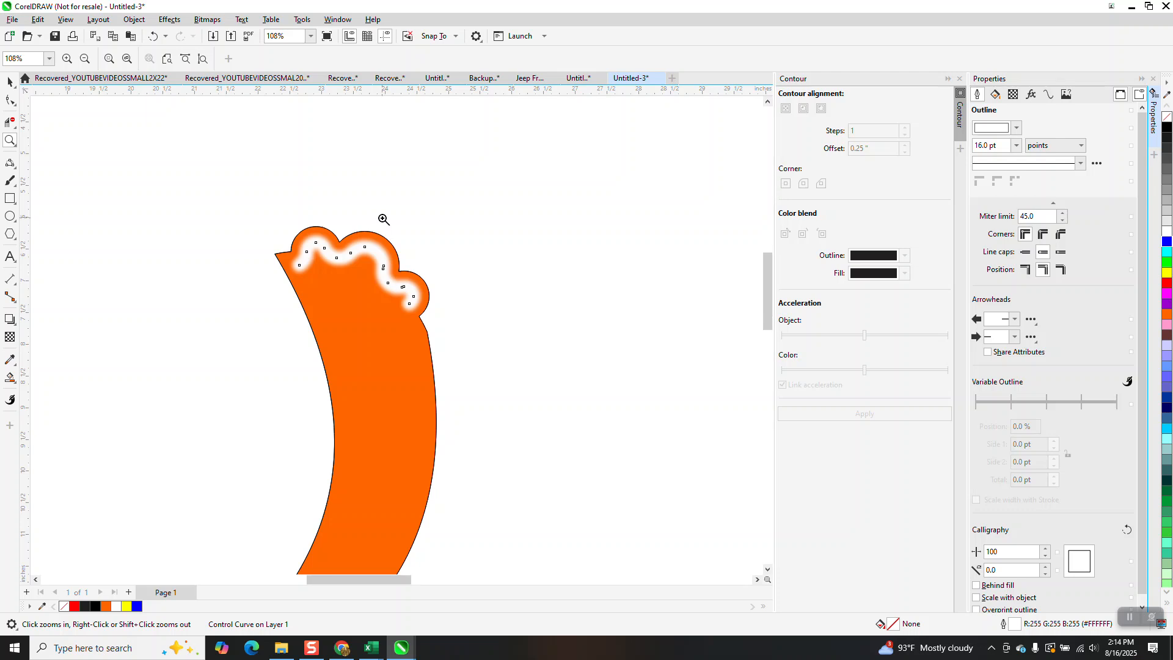
{"action": "scroll", "coordinate": [385, 222], "scroll_direction": "down", "scroll_amount": 3}
{"action": "left_click", "coordinate": [10, 81]}
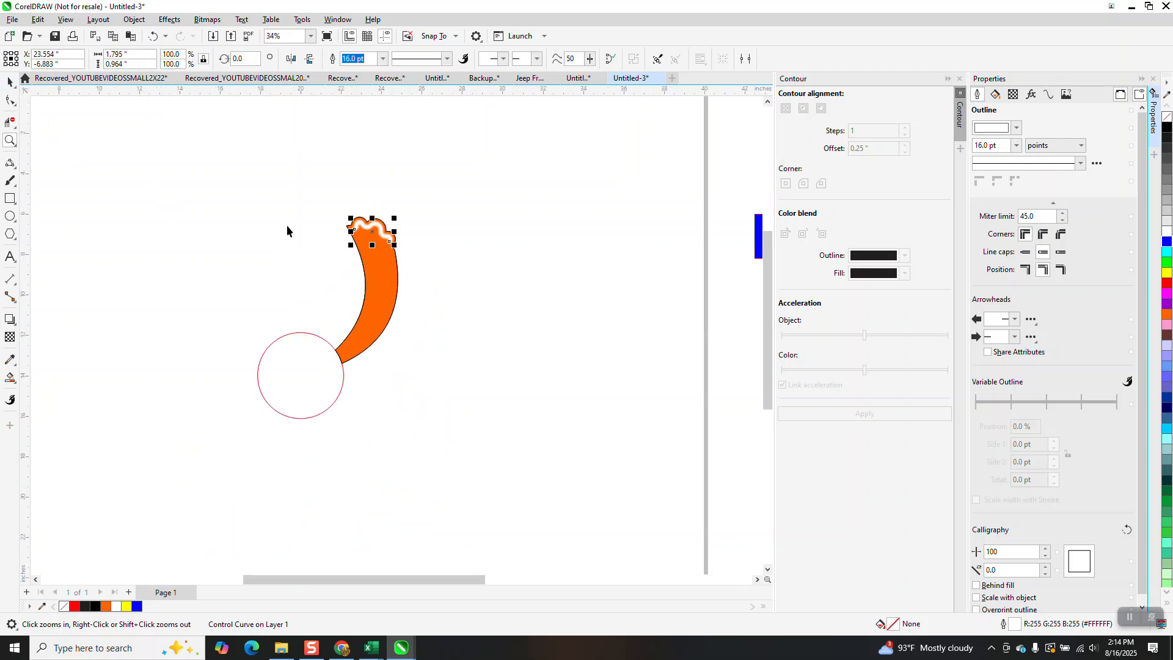
Move the white scalloped line 10 inches right off the petal, and the blue square 10 inches left behind it
{"action": "scroll", "coordinate": [325, 256], "scroll_direction": "down", "scroll_amount": 1}
{"action": "key", "text": "Right"}
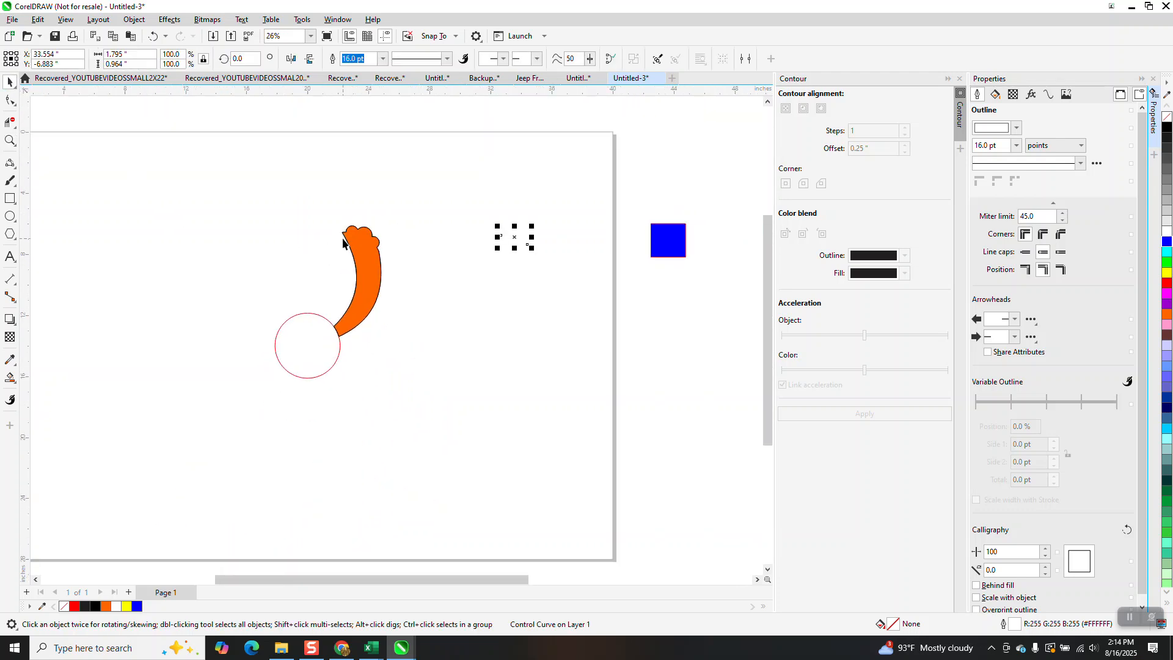
{"action": "left_click", "coordinate": [682, 253]}
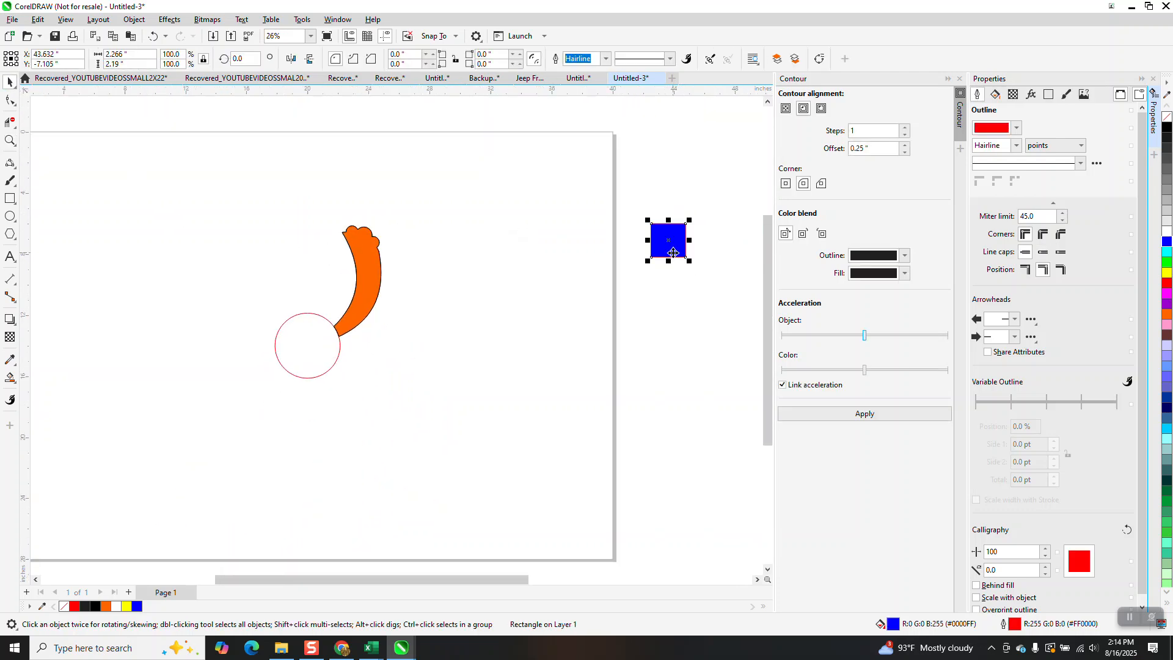
{"action": "key", "text": "Left"}
Apply a linear fountain fill across the petal, from orange at its outer curve to black beyond its inner curve
{"action": "left_click", "coordinate": [371, 290]}
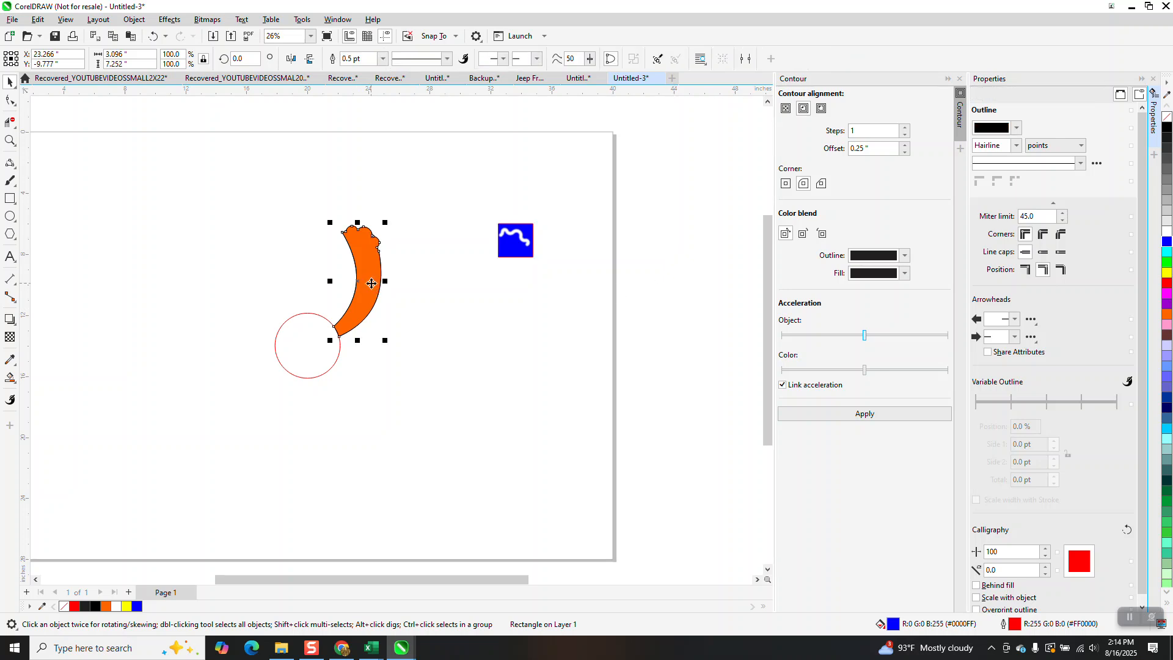
{"action": "left_click", "coordinate": [13, 380]}
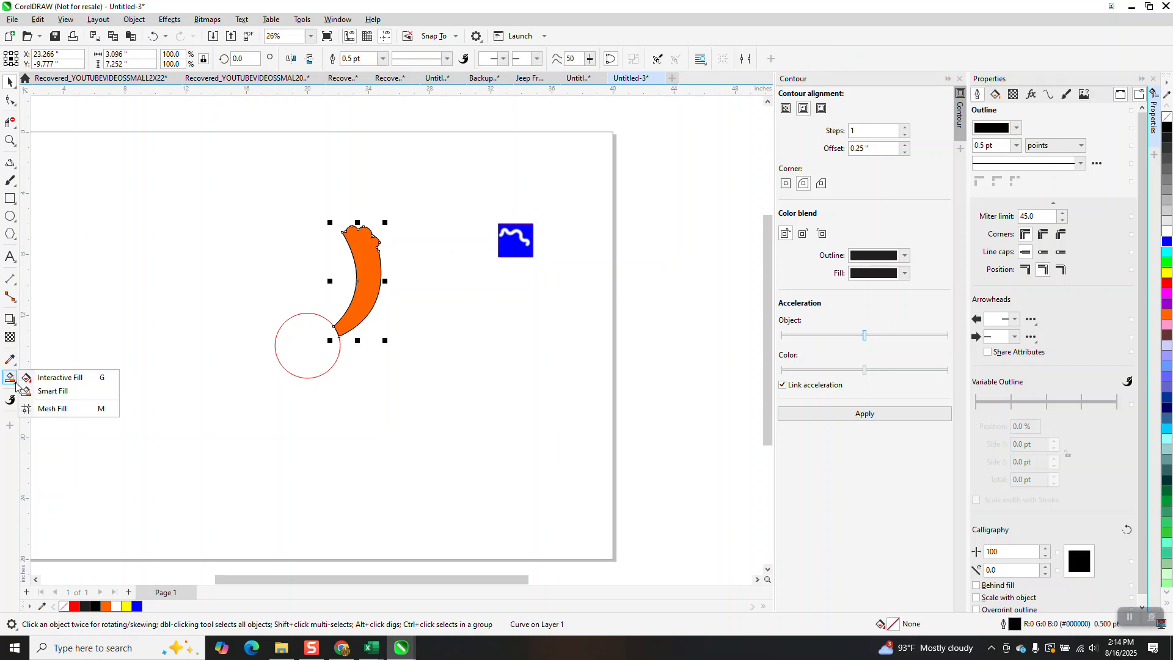
{"action": "left_click", "coordinate": [49, 380]}
{"action": "left_click_drag", "start_coordinate": [376, 285], "coordinate": [293, 277]}
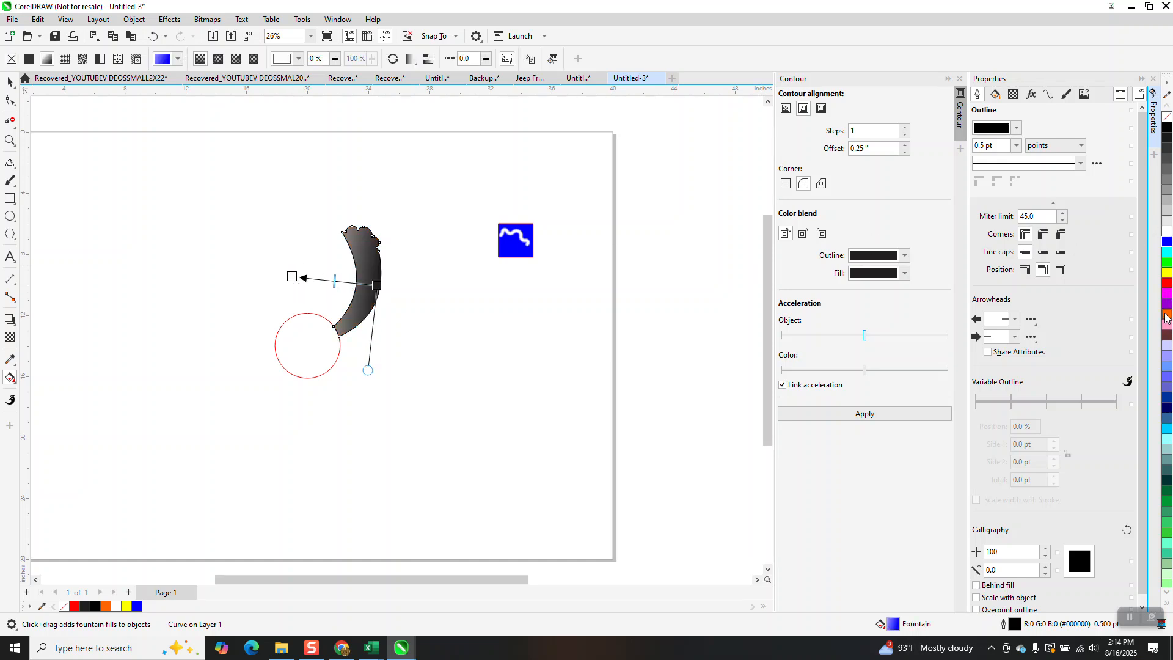
{"action": "left_click_drag", "start_coordinate": [874, 331], "coordinate": [377, 286]}
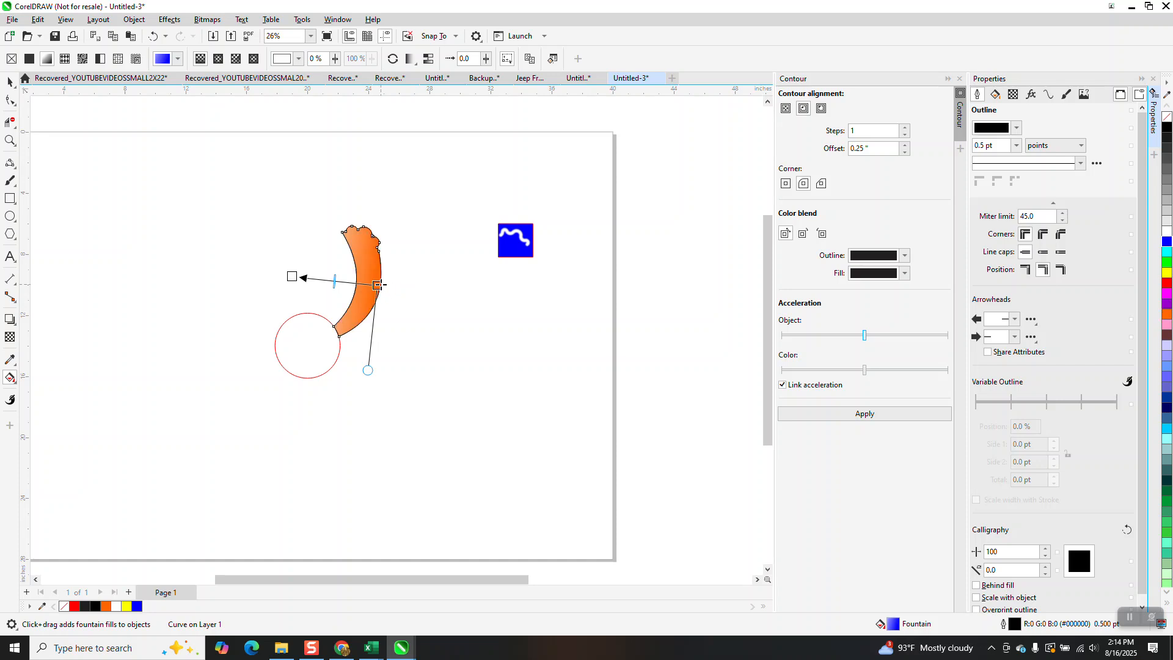
{"action": "left_click_drag", "start_coordinate": [1128, 146], "coordinate": [304, 274]}
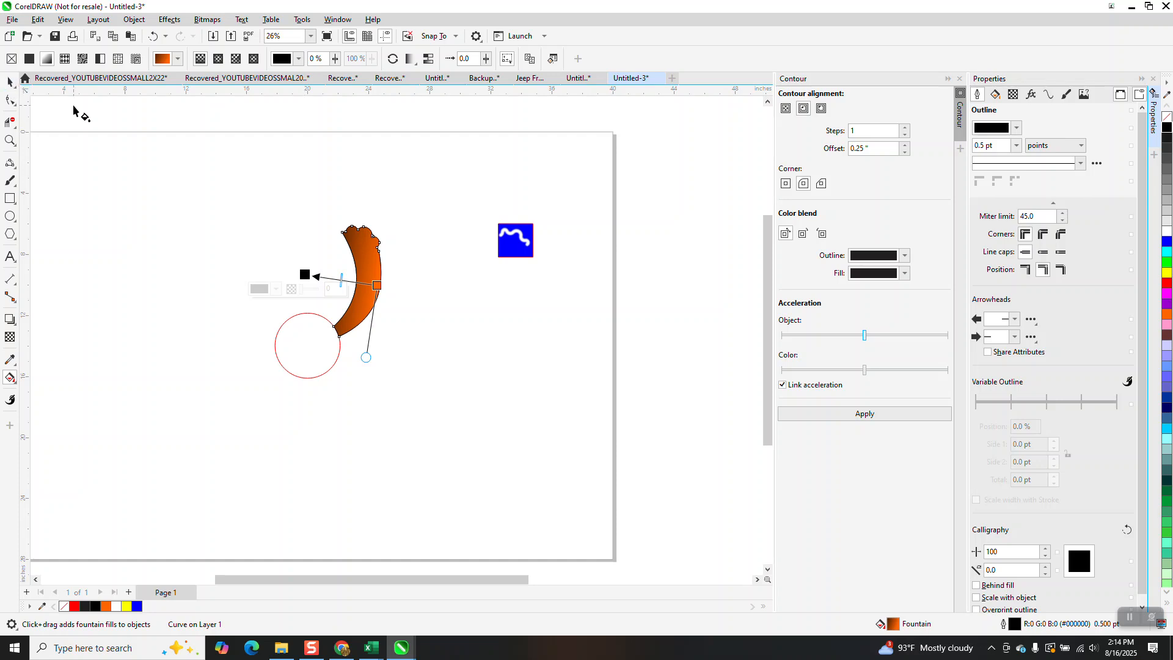
{"action": "left_click", "coordinate": [10, 81]}
{"action": "left_click", "coordinate": [442, 227]}
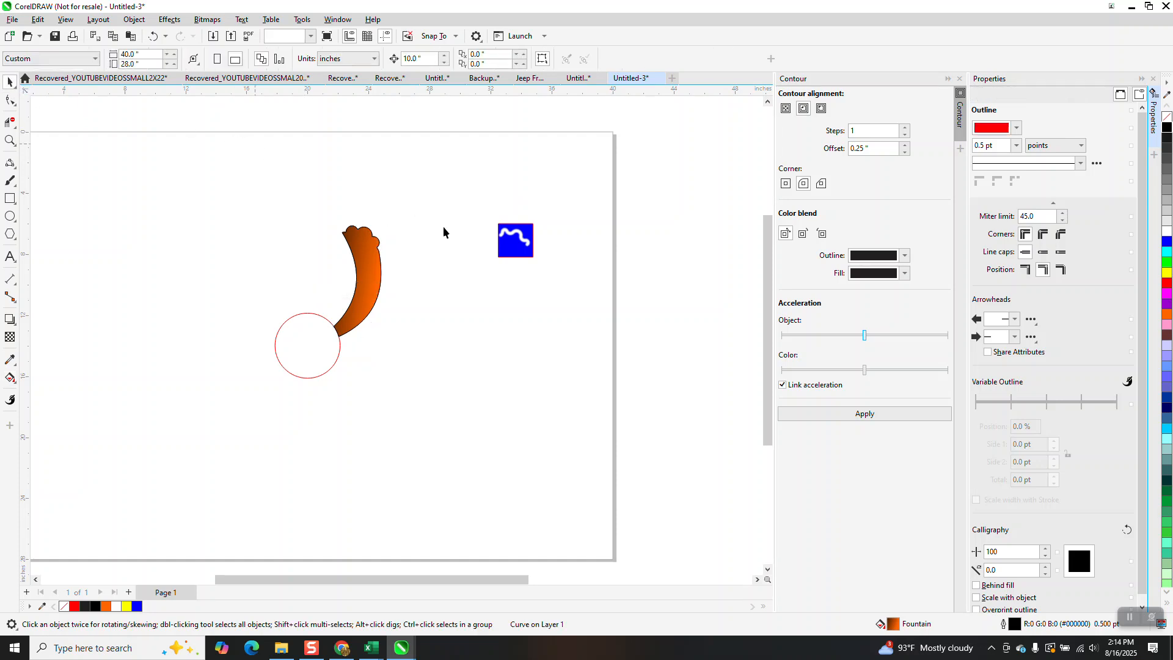
Move the blurred white scalloped line 10 inches left onto the gradient petal's tip and inspect it
{"action": "left_click", "coordinate": [522, 235]}
{"action": "key", "text": "Left"}
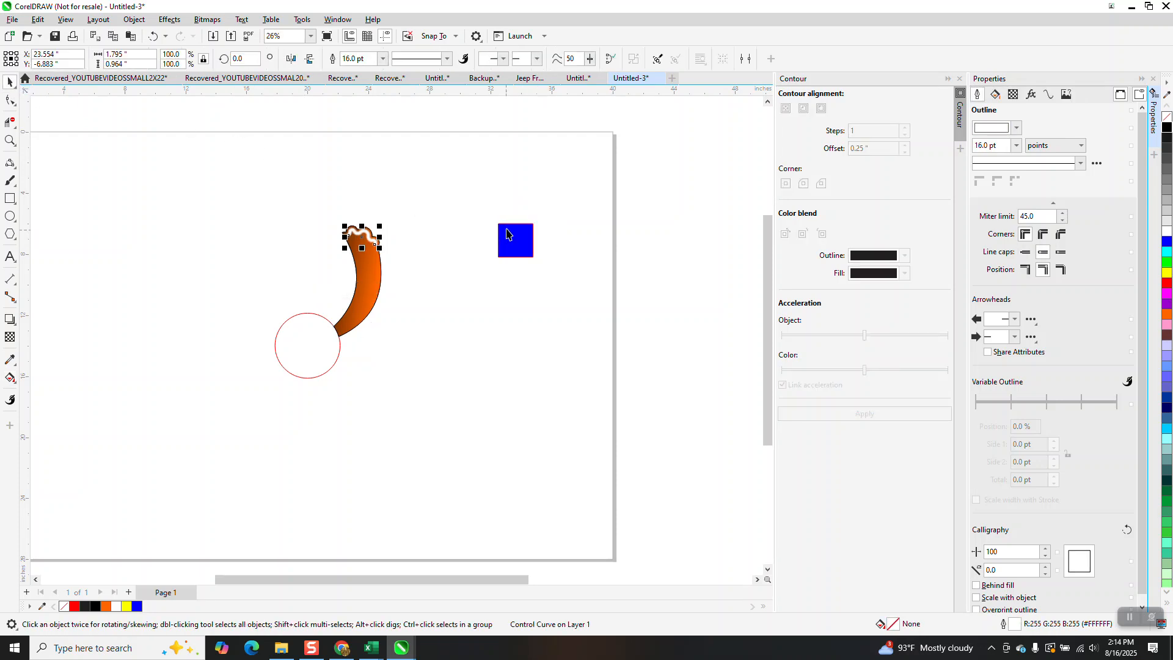
{"action": "key", "text": "z"}
{"action": "left_click_drag", "start_coordinate": [267, 202], "coordinate": [519, 365]}
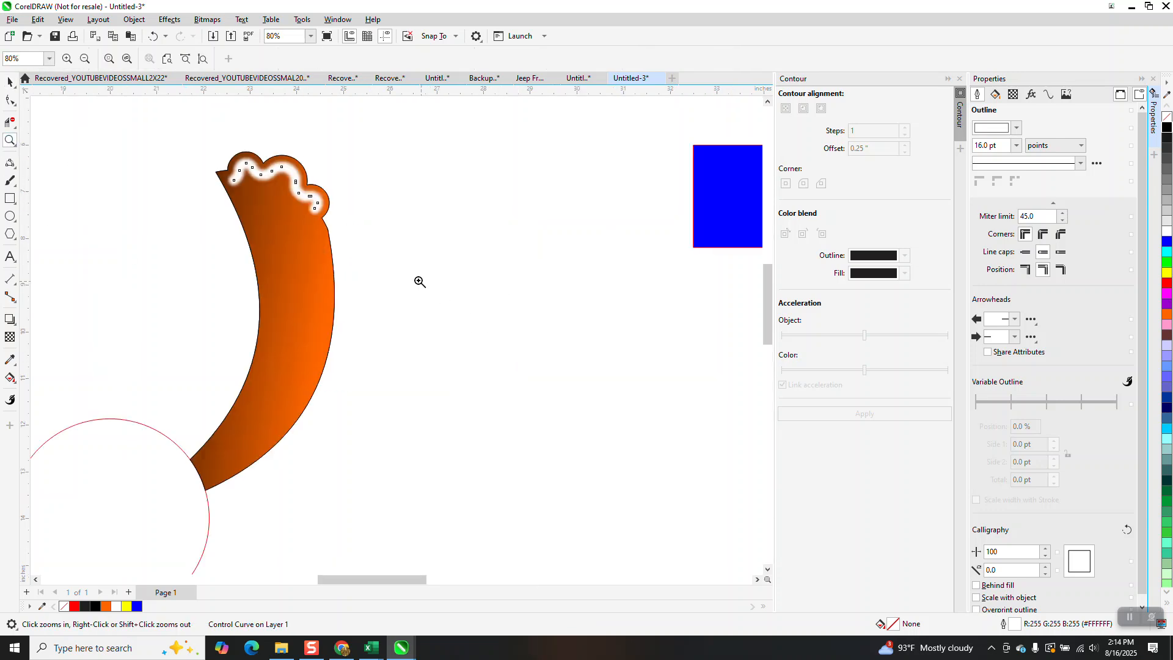
{"action": "left_click", "coordinate": [9, 81]}
Select the whole petal together with its white scalloped highlight and group them
{"action": "scroll", "coordinate": [299, 182], "scroll_direction": "down", "scroll_amount": 2}
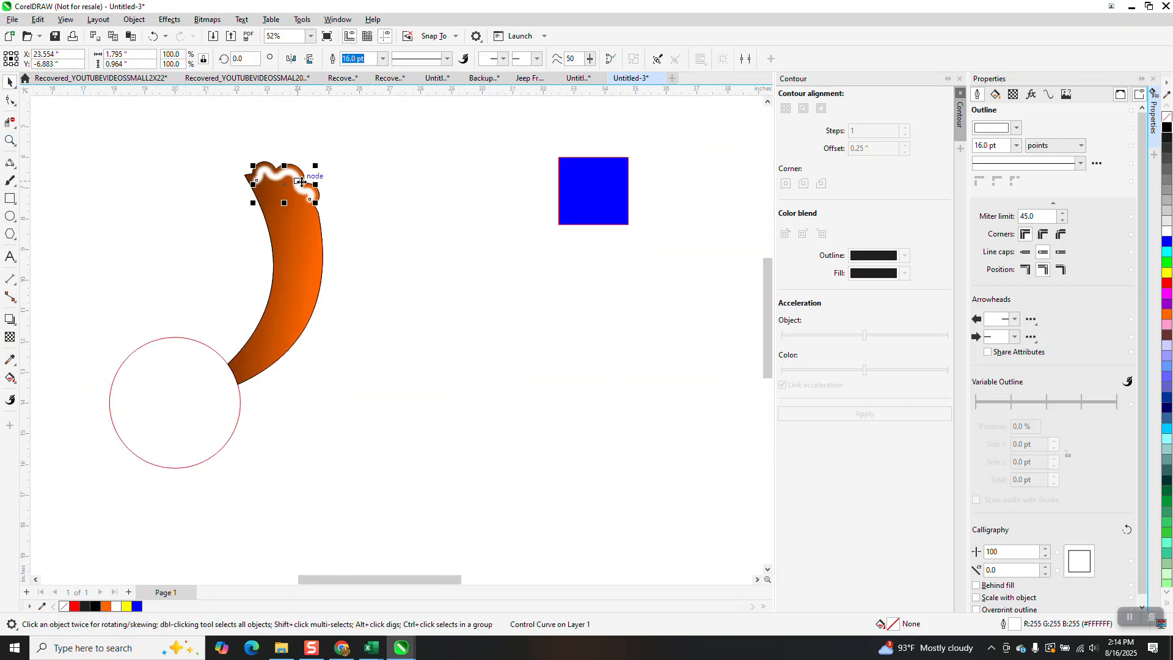
{"action": "scroll", "coordinate": [283, 181], "scroll_direction": "down", "scroll_amount": 1}
{"action": "left_click_drag", "start_coordinate": [222, 143], "coordinate": [391, 369]}
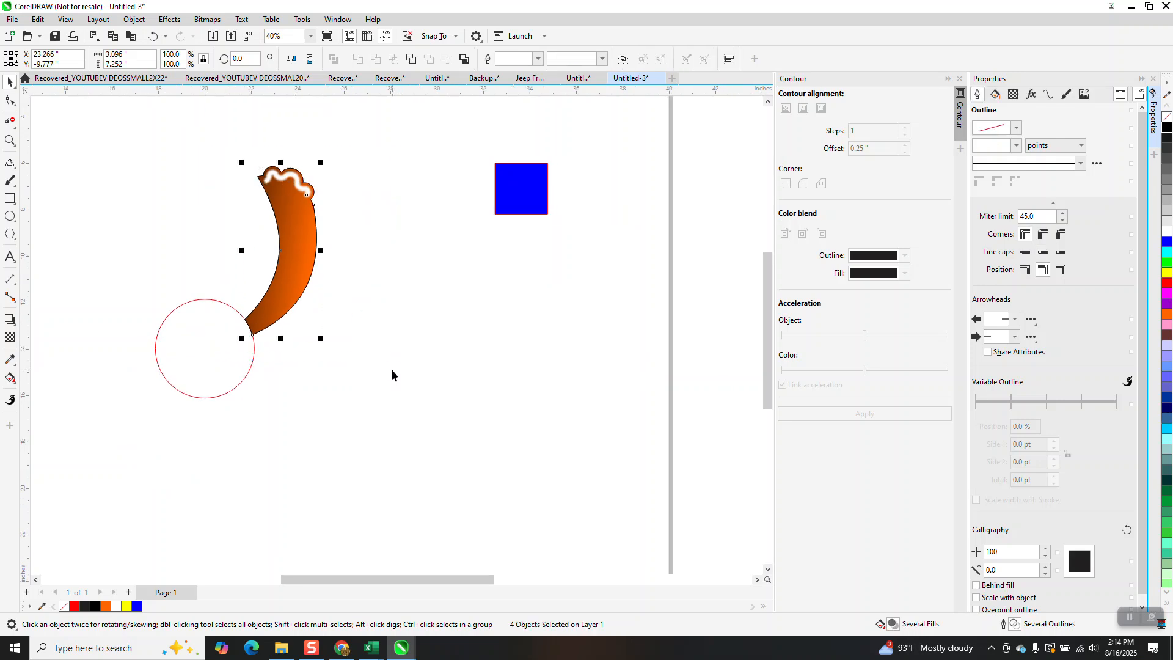
{"action": "key", "text": "ctrl+g"}
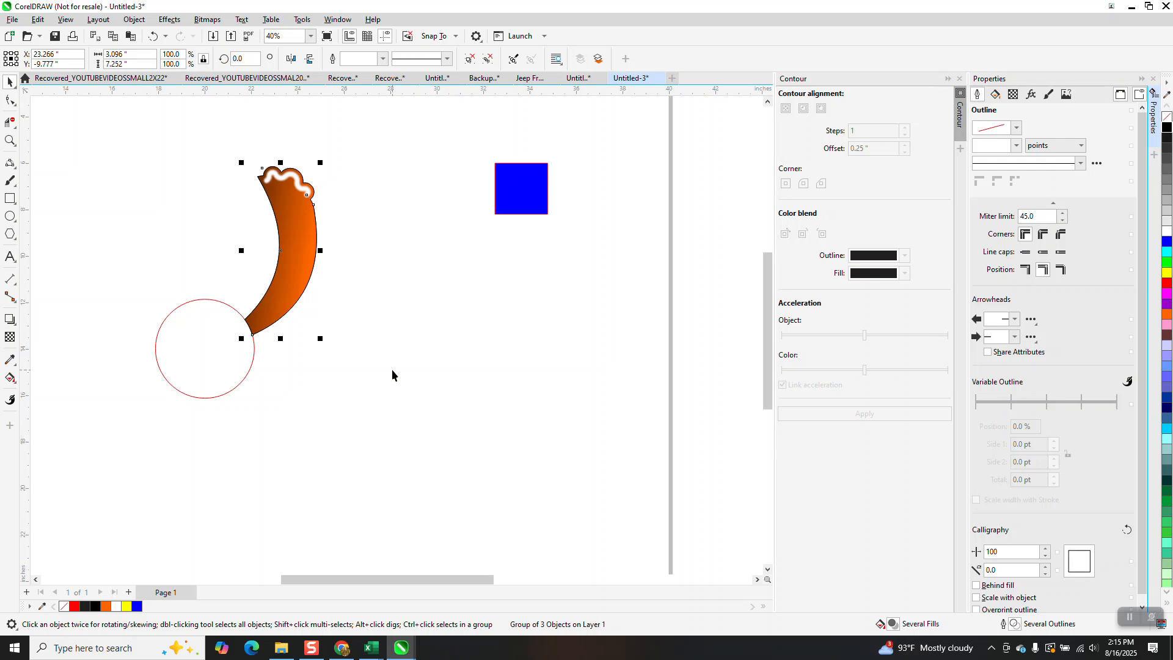
Rotate the petal group by 20 degrees around the circle's center (X 20, Y -14 inches) with 17 copies
{"action": "left_click", "coordinate": [298, 244]}
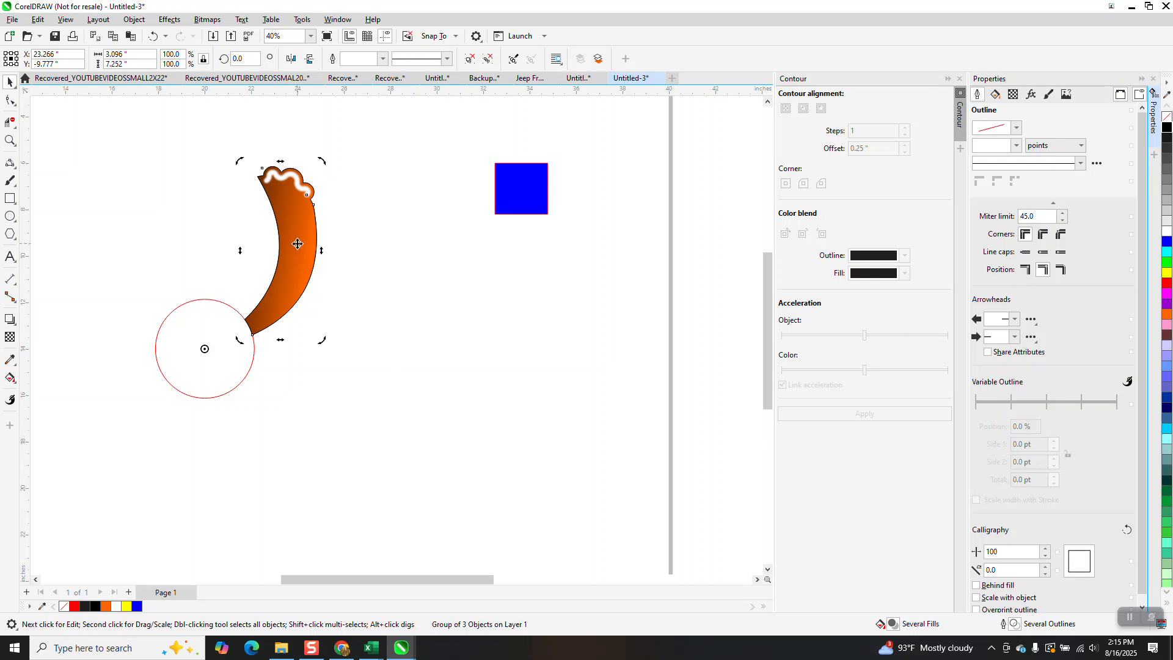
{"action": "left_click", "coordinate": [960, 80]}
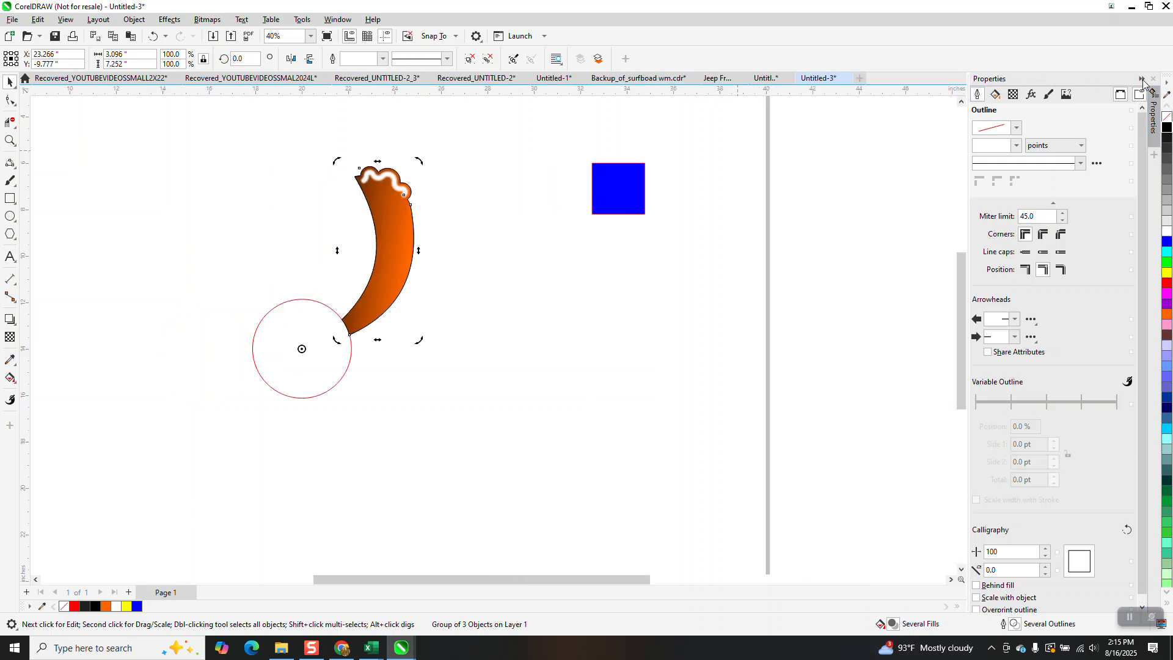
{"action": "left_click", "coordinate": [1153, 80]}
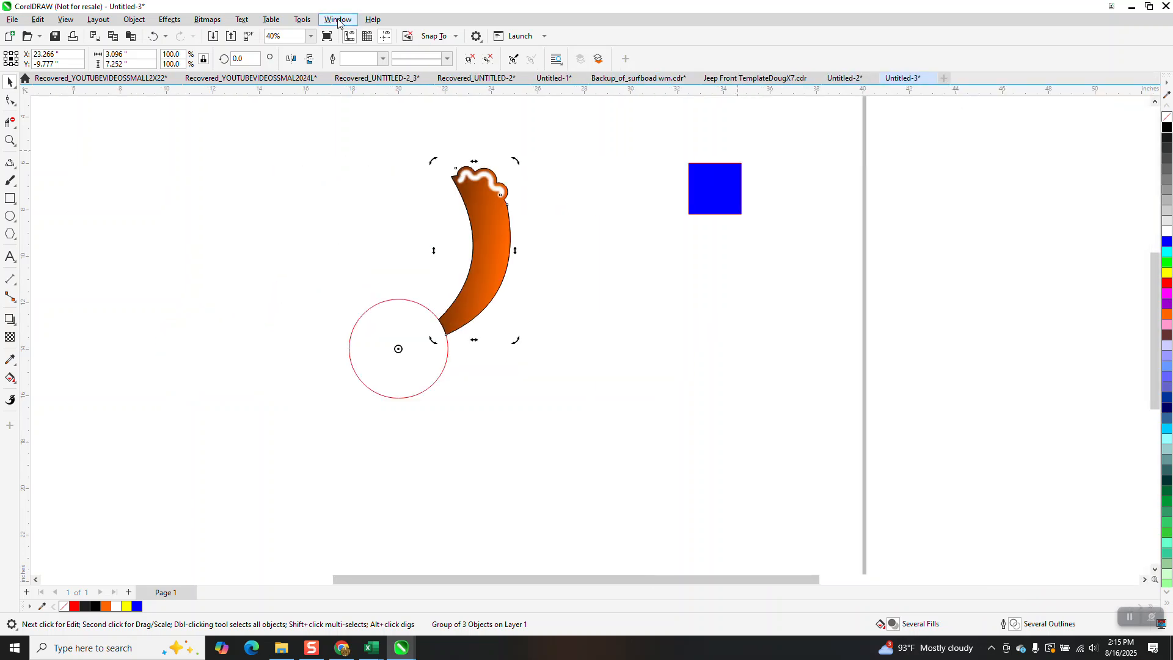
{"action": "left_click", "coordinate": [338, 19]}
{"action": "mouse_move", "coordinate": [369, 182]}
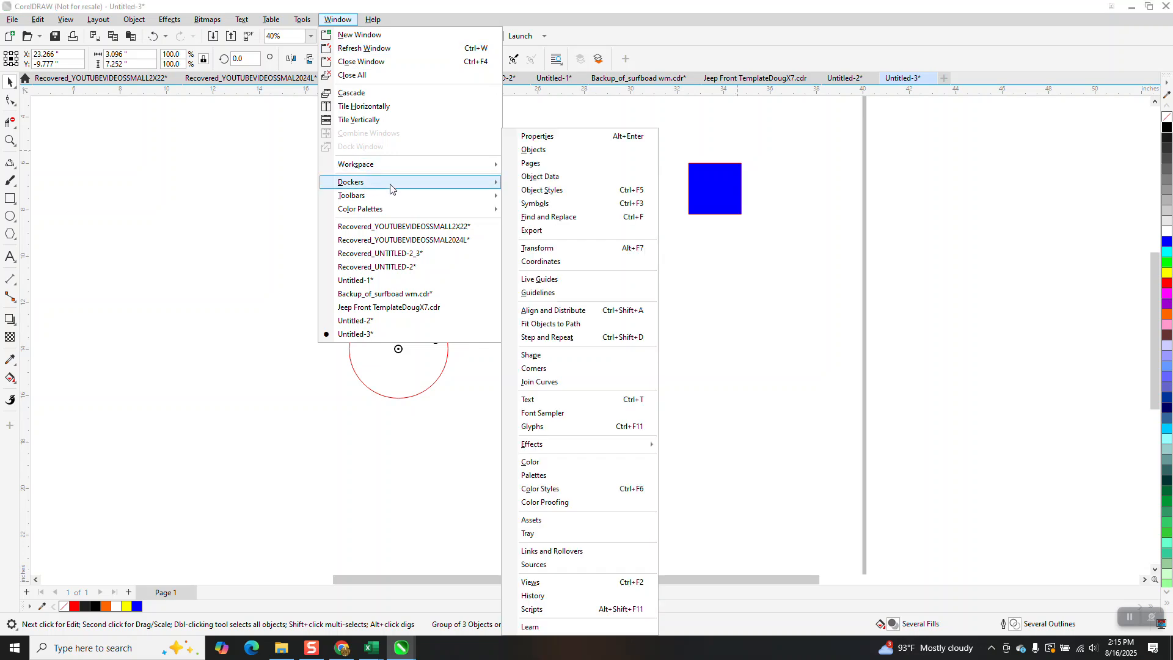
{"action": "left_click", "coordinate": [545, 251]}
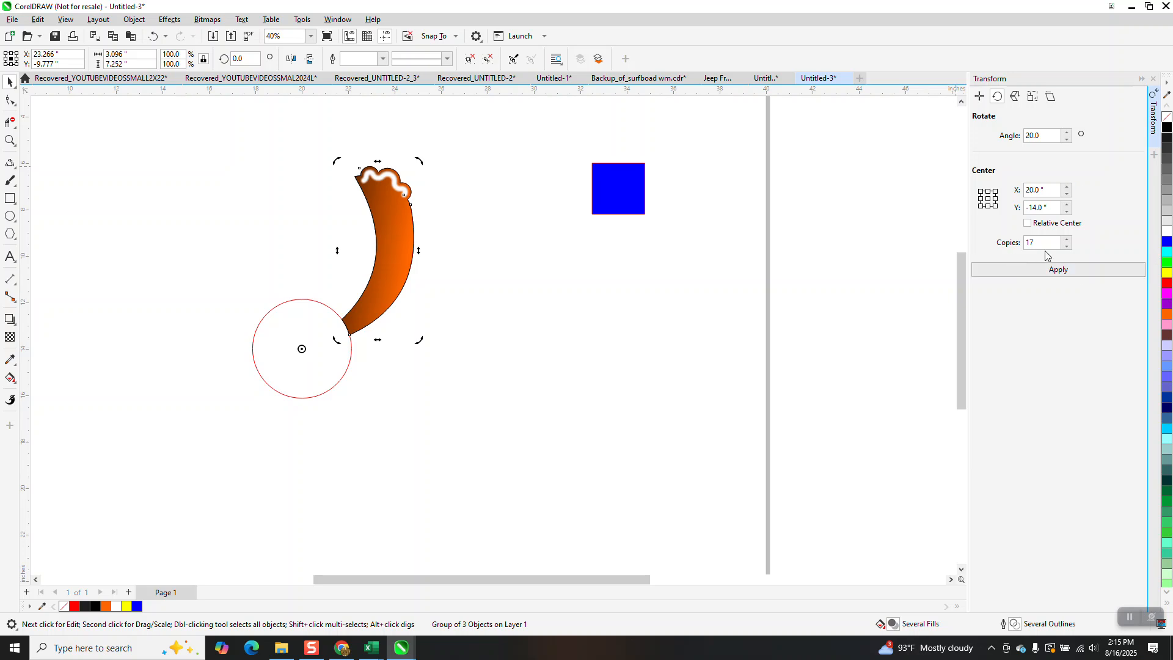
{"action": "left_click", "coordinate": [1056, 271]}
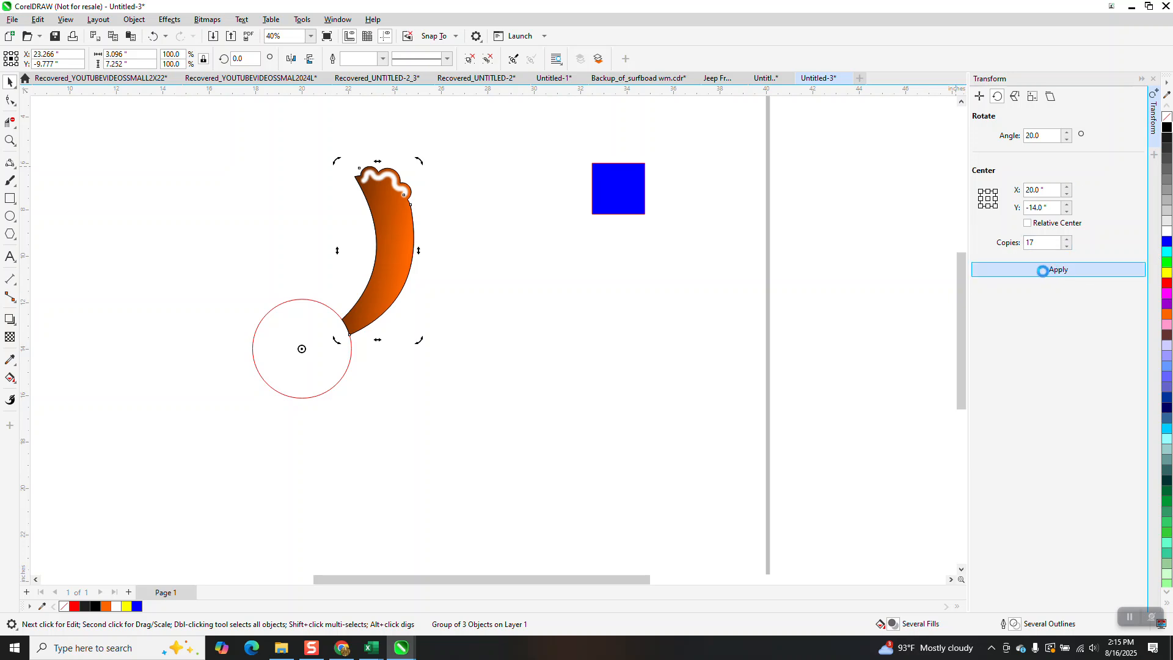
{"action": "scroll", "coordinate": [537, 279], "scroll_direction": "down", "scroll_amount": 1}
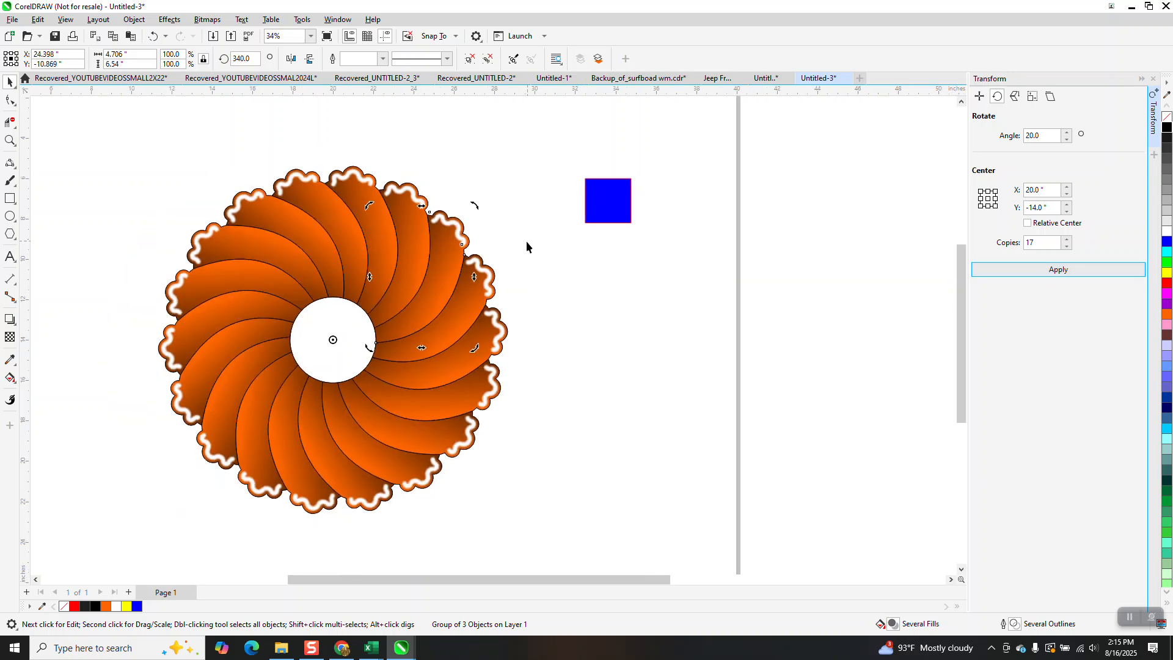
Draw a rectangle about 19.4 by 19.2 inches around the whole flower and fill it with black
{"action": "left_click", "coordinate": [169, 149]}
{"action": "scroll", "coordinate": [176, 163], "scroll_direction": "down", "scroll_amount": 1}
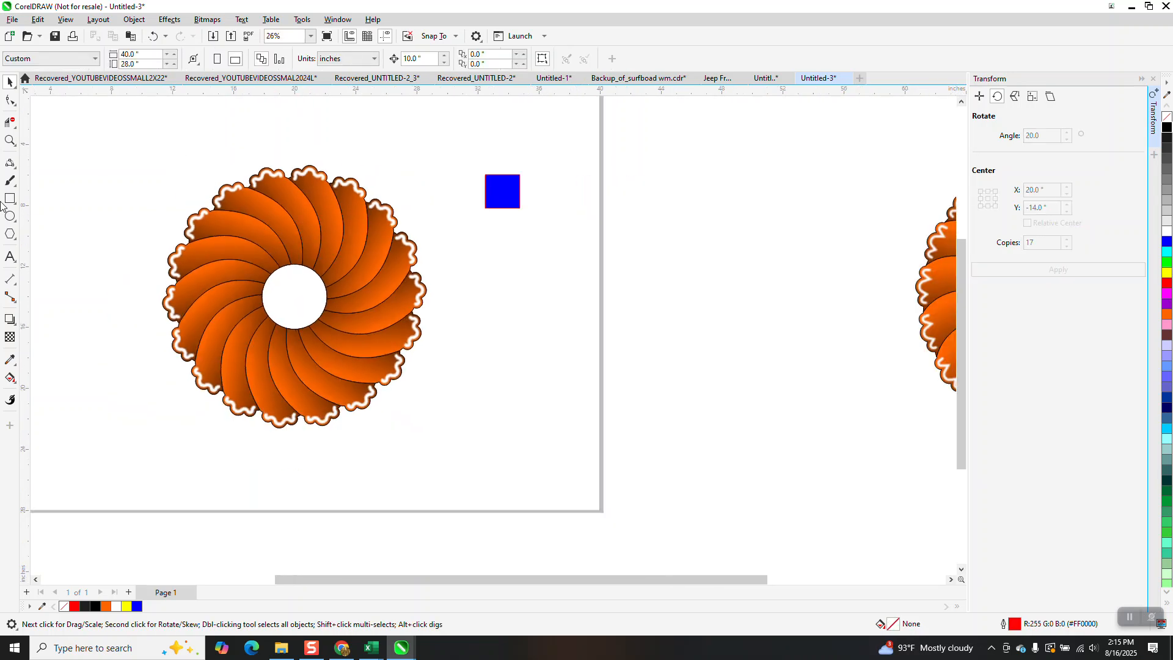
{"action": "left_click", "coordinate": [9, 198]}
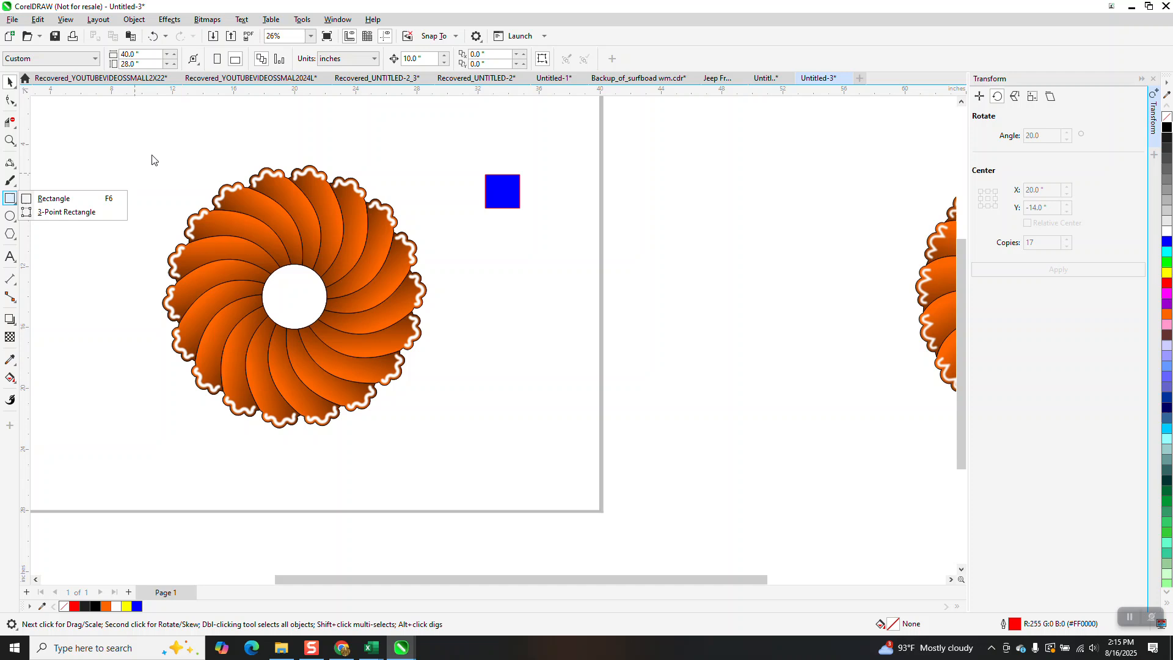
{"action": "left_click", "coordinate": [56, 199]}
{"action": "left_click_drag", "start_coordinate": [143, 143], "coordinate": [439, 435]}
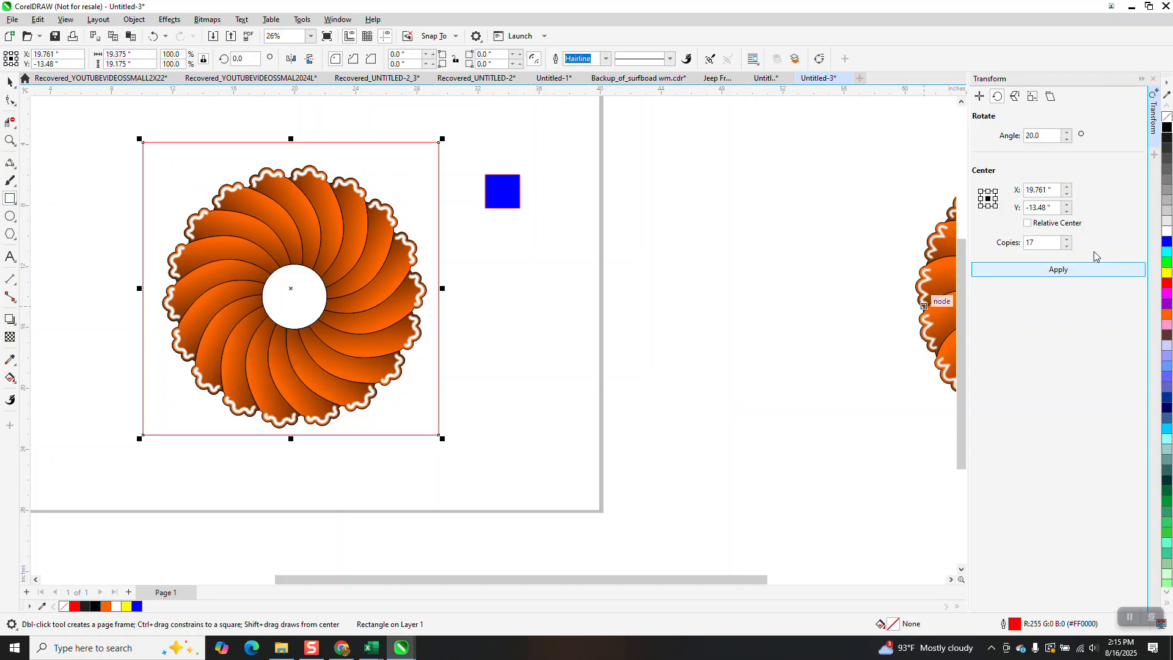
{"action": "left_click", "coordinate": [1168, 128]}
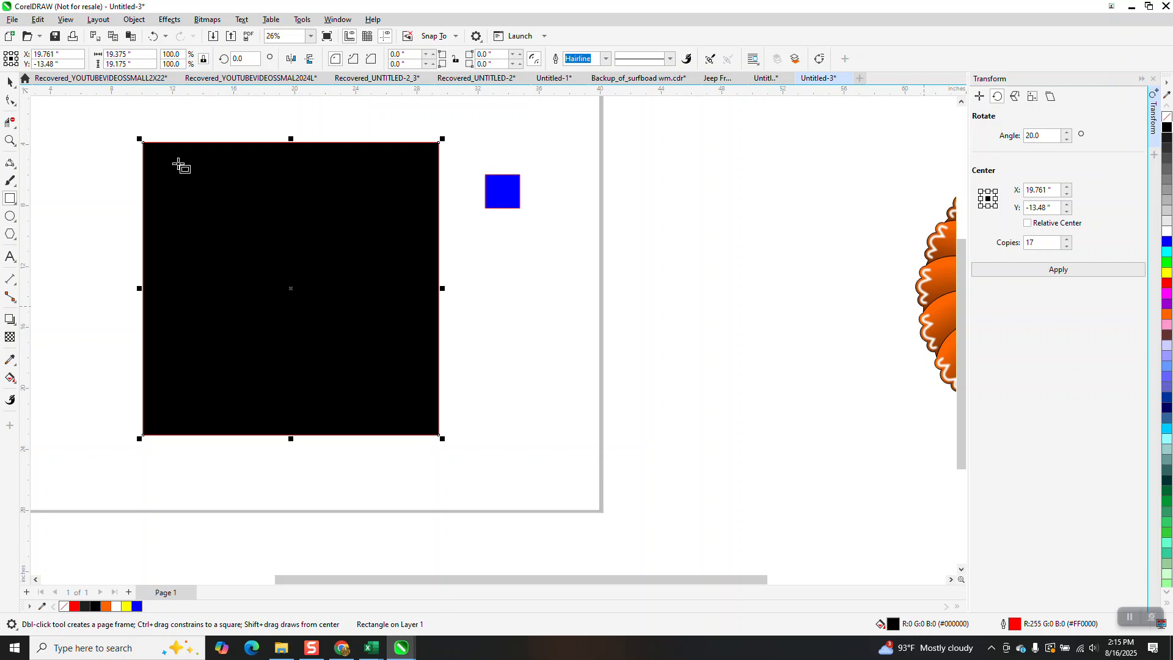
Send the black rectangle to the back of the page and examine the petal tips against it
{"action": "left_click", "coordinate": [134, 19]}
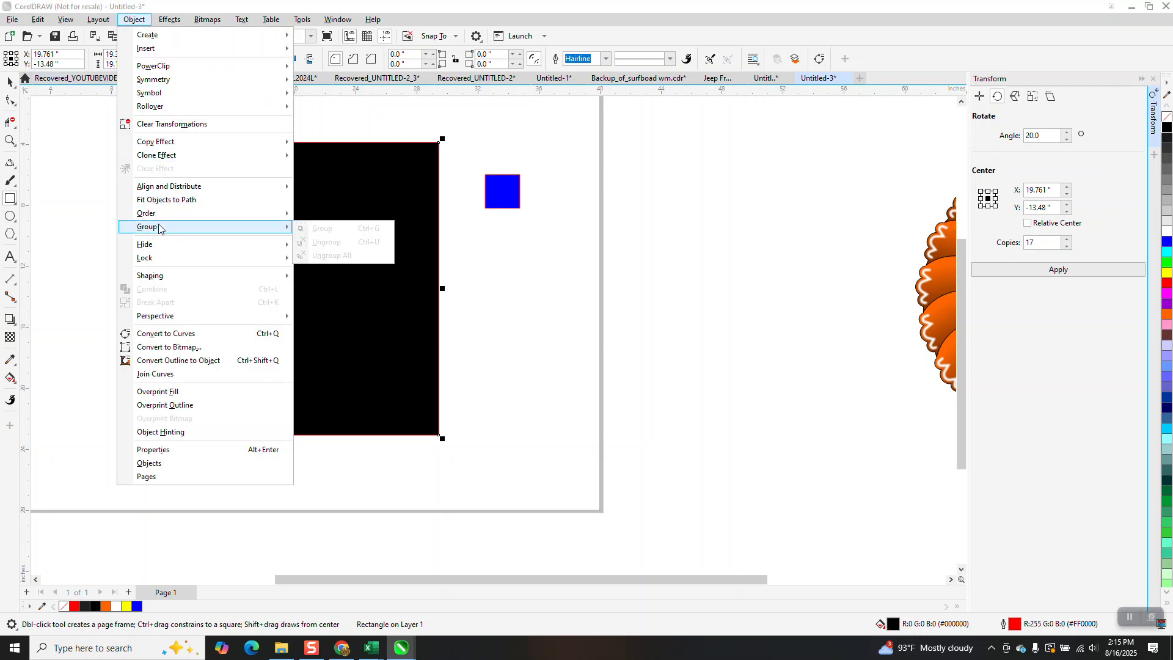
{"action": "mouse_move", "coordinate": [230, 217]}
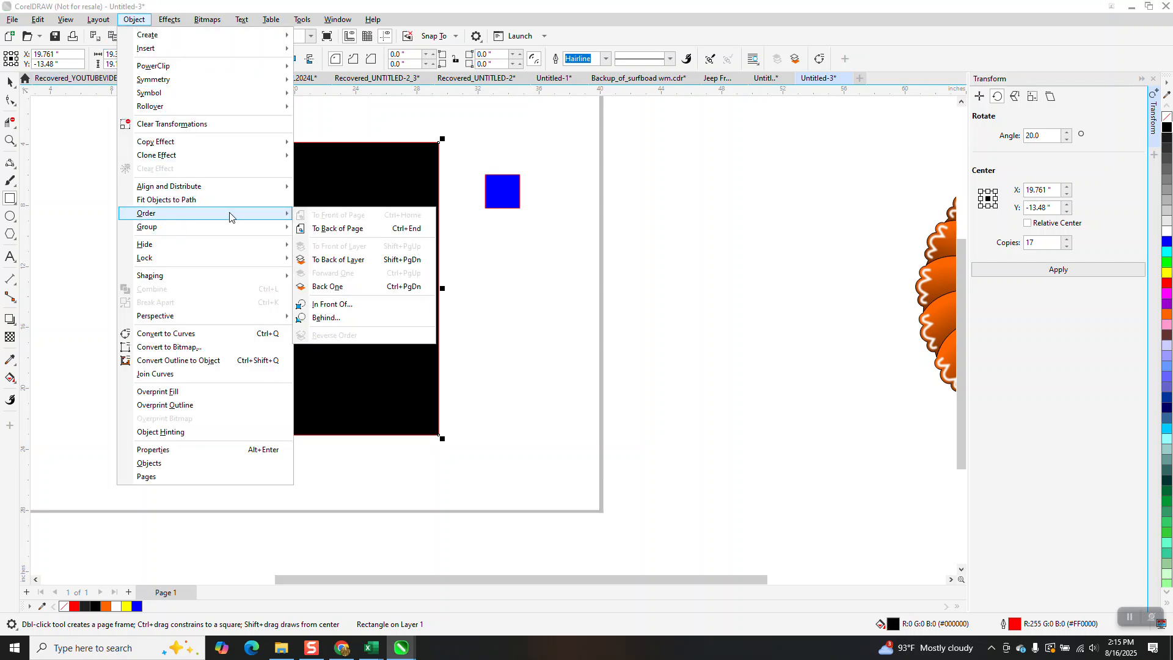
{"action": "left_click", "coordinate": [309, 230]}
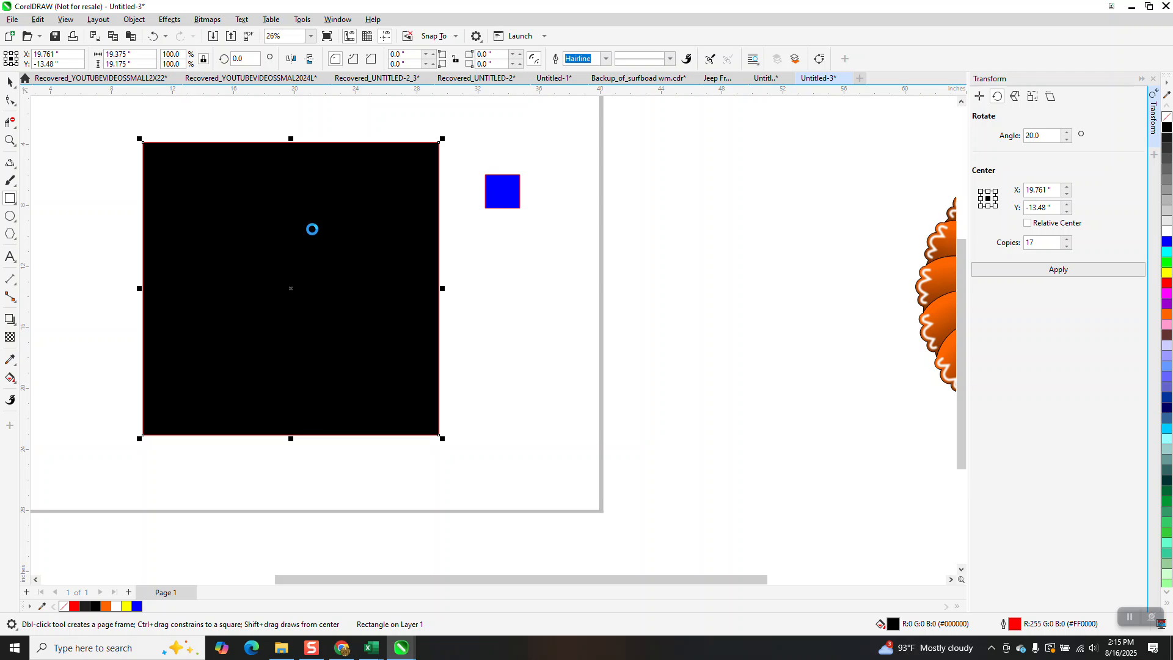
{"action": "left_click", "coordinate": [10, 141]}
{"action": "left_click_drag", "start_coordinate": [238, 176], "coordinate": [385, 234]}
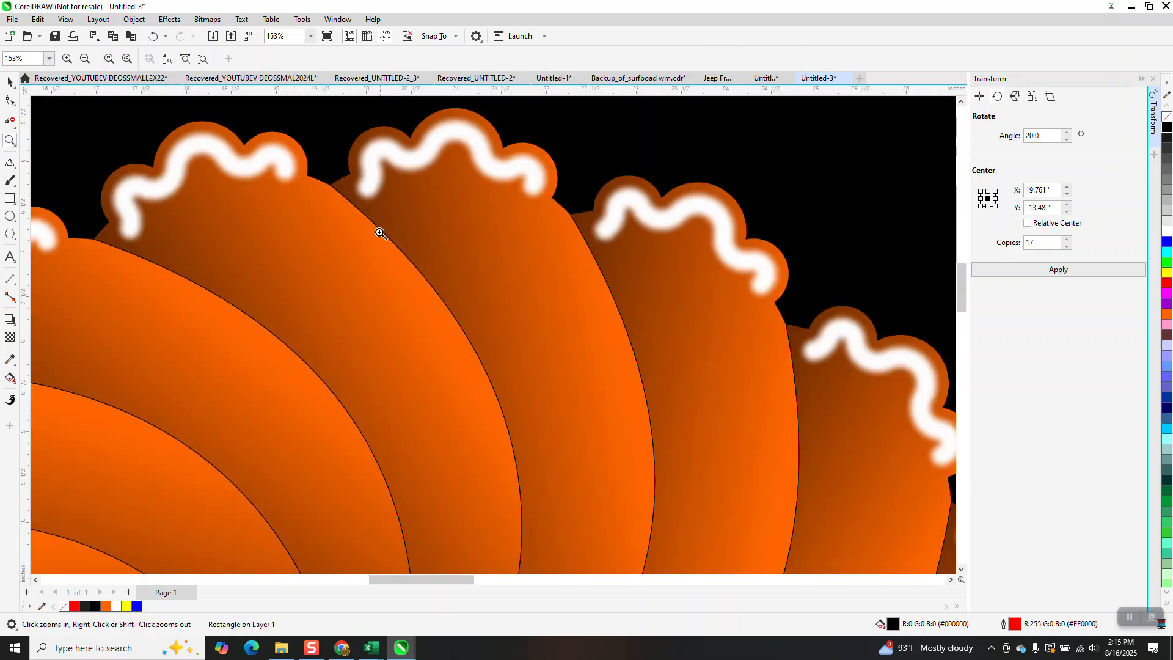
{"action": "scroll", "coordinate": [380, 232], "scroll_direction": "down", "scroll_amount": 5}
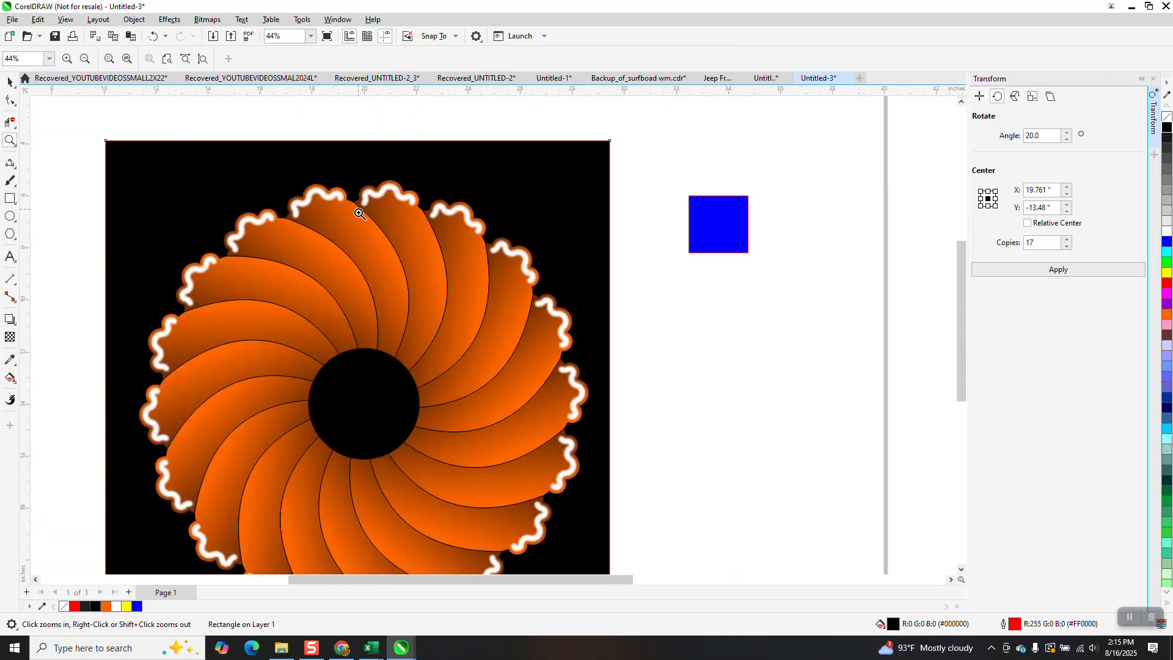
{"action": "left_click_drag", "start_coordinate": [291, 178], "coordinate": [387, 248]}
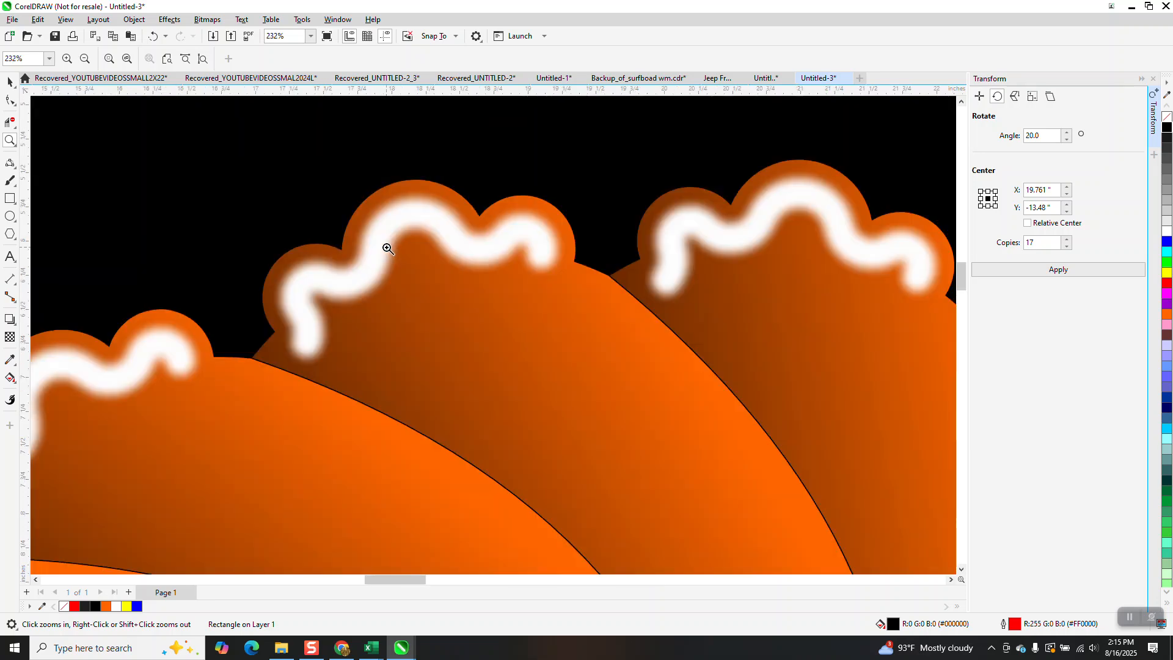
{"action": "scroll", "coordinate": [387, 248], "scroll_direction": "down", "scroll_amount": 6}
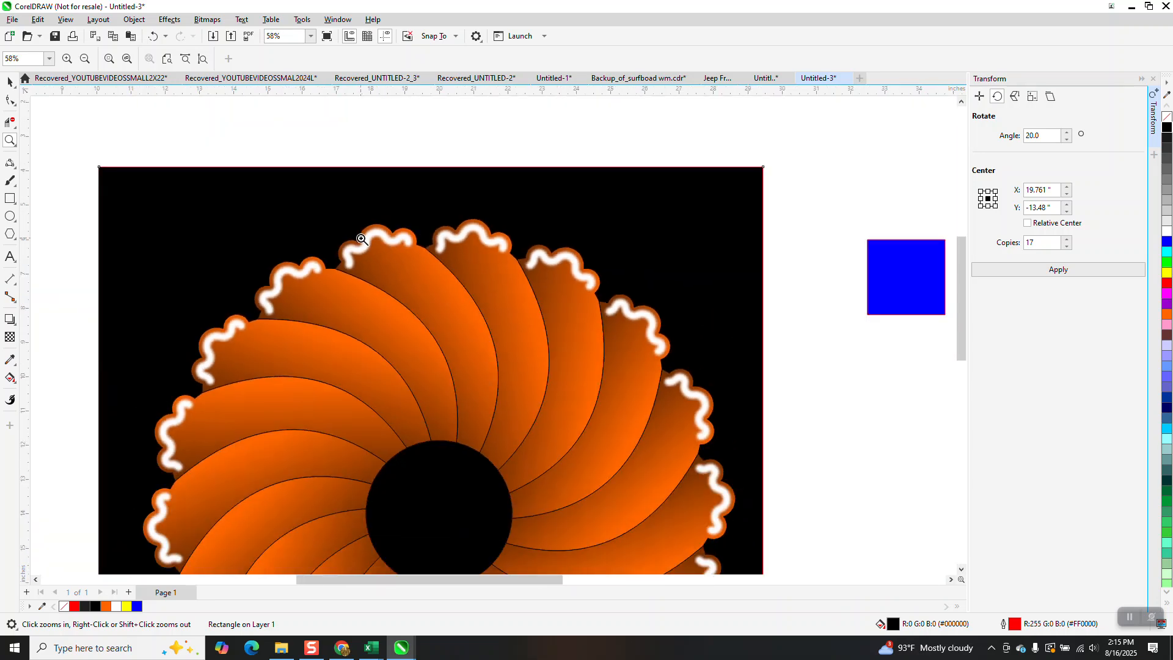
{"action": "scroll", "coordinate": [361, 239], "scroll_direction": "down", "scroll_amount": 2}
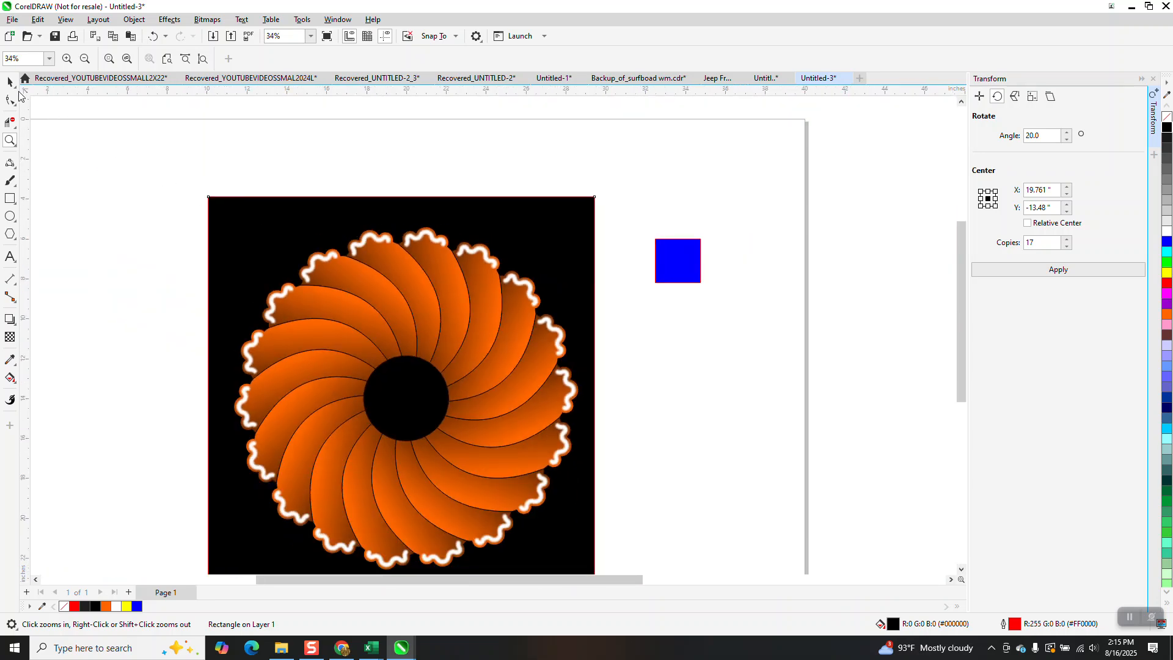
Select all the petal groups and the center circle without the black background, color their outlines white, and inspect the petal edges
{"action": "left_click", "coordinate": [9, 81]}
{"action": "left_click", "coordinate": [418, 286]}
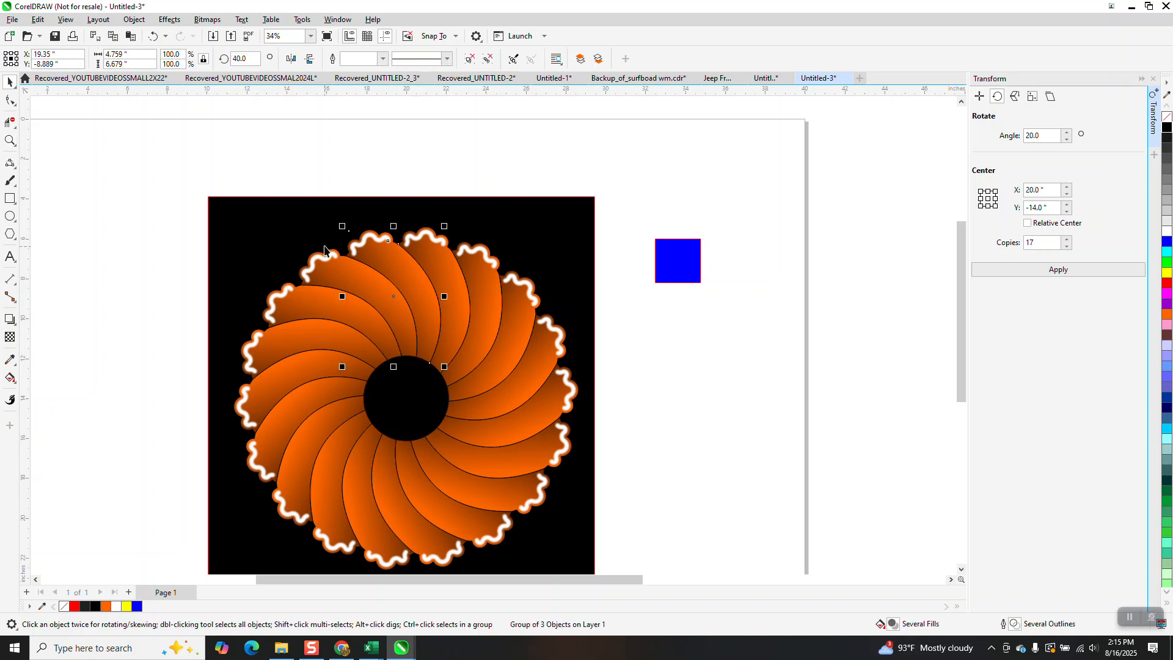
{"action": "scroll", "coordinate": [323, 249], "scroll_direction": "down", "scroll_amount": 2}
{"action": "left_click_drag", "start_coordinate": [262, 203], "coordinate": [502, 459]}
{"action": "left_click", "coordinate": [1165, 233]}
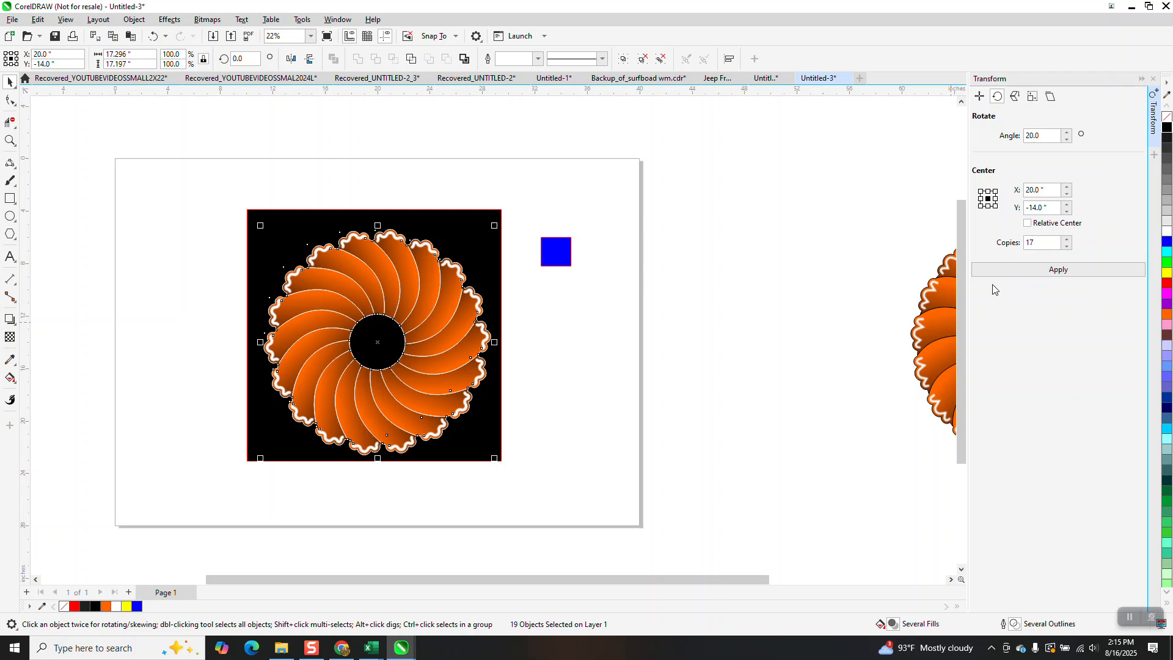
{"action": "left_click", "coordinate": [10, 141]}
{"action": "left_click_drag", "start_coordinate": [283, 242], "coordinate": [518, 384]}
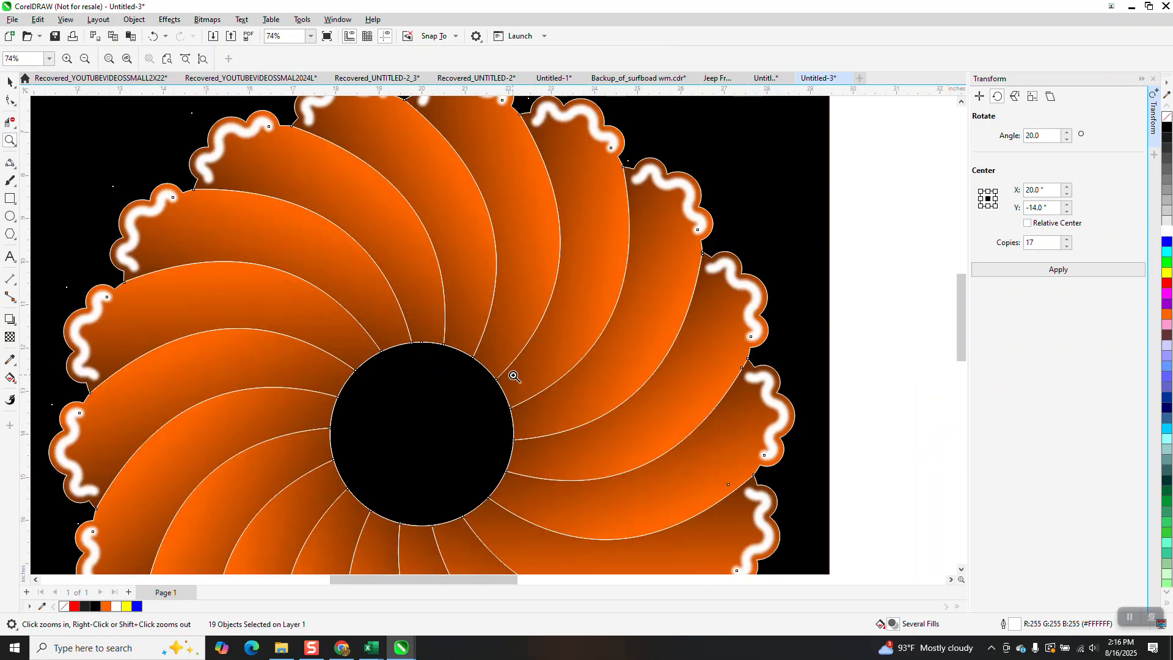
{"action": "right_click", "coordinate": [507, 372]}
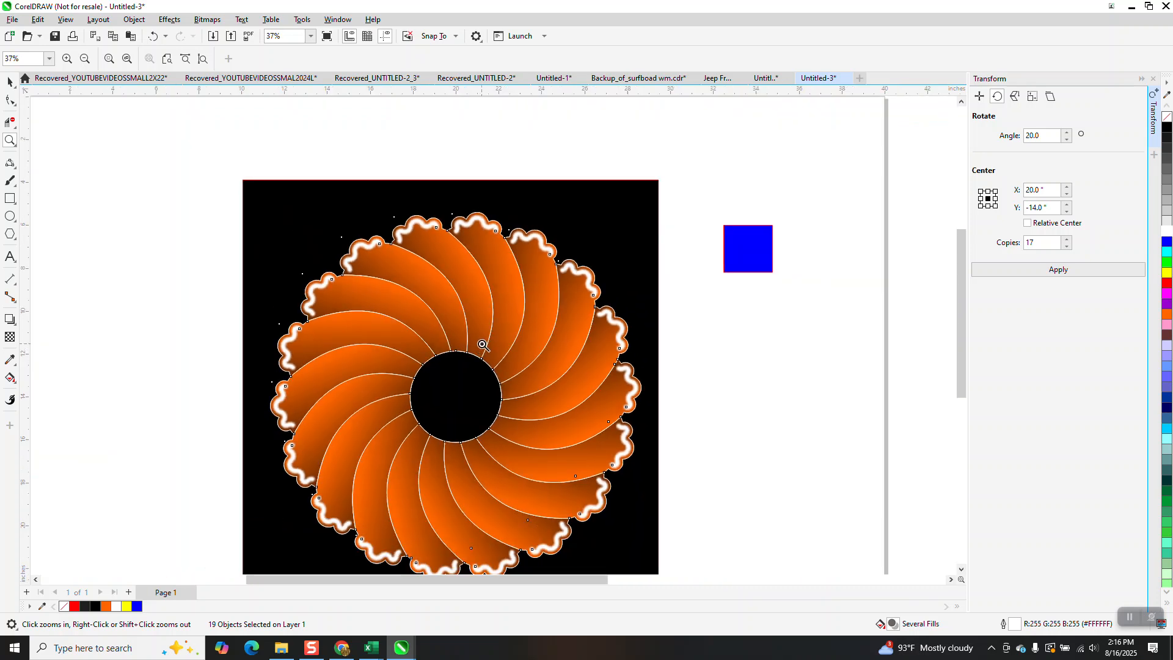